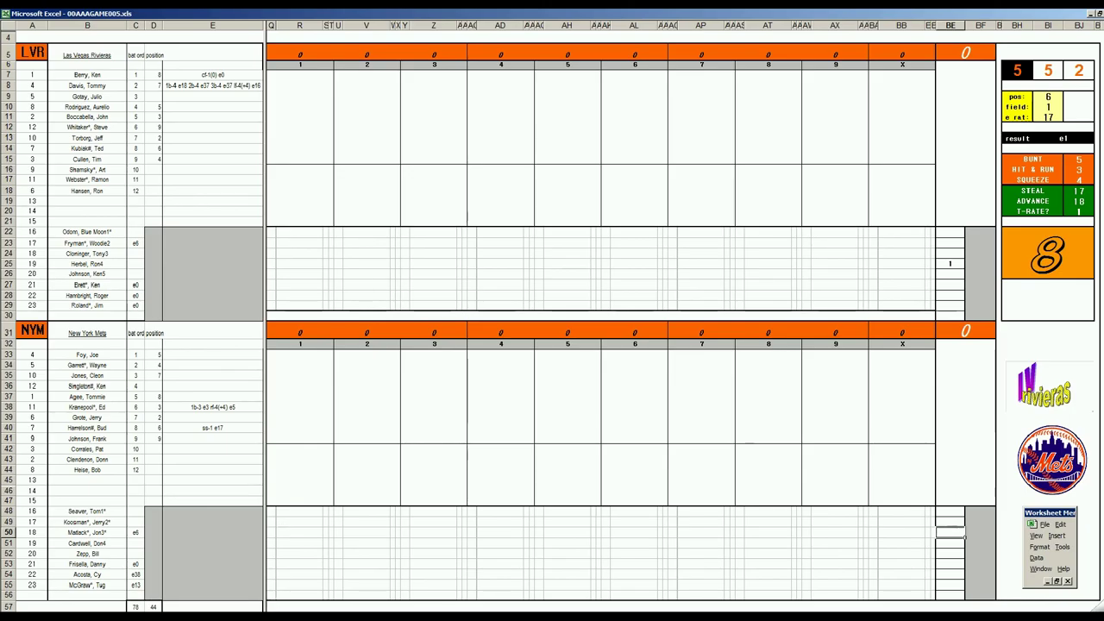
- Show the 1980 stats workbook's five-game eliminations tables and review the NYM vs LVR matchup row
key(ctrl+F6)
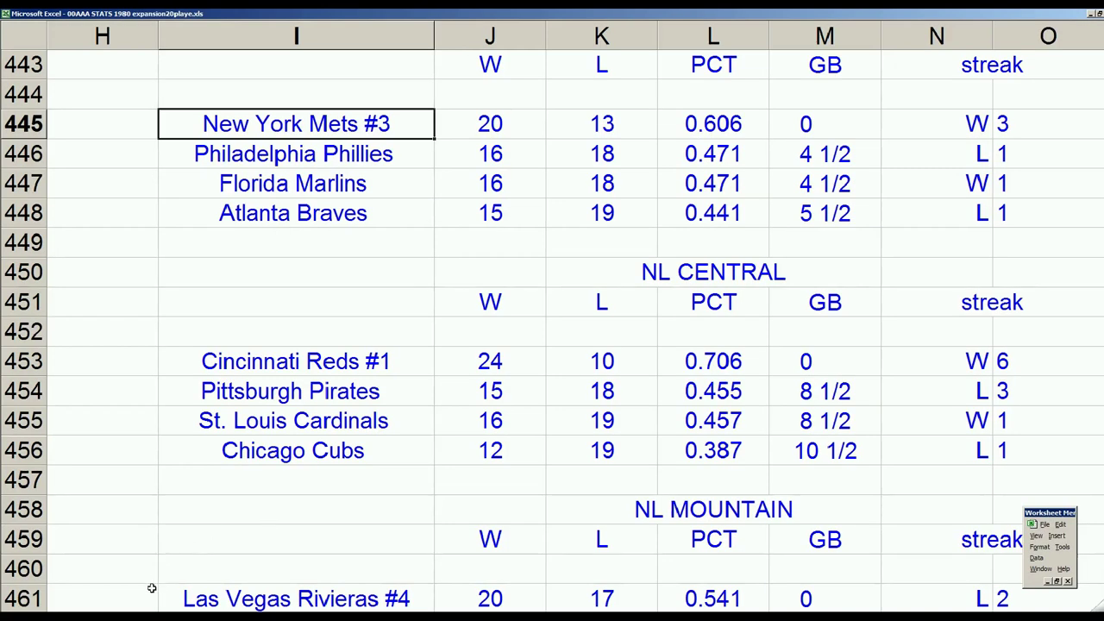
key(ctrl+Page_Down)
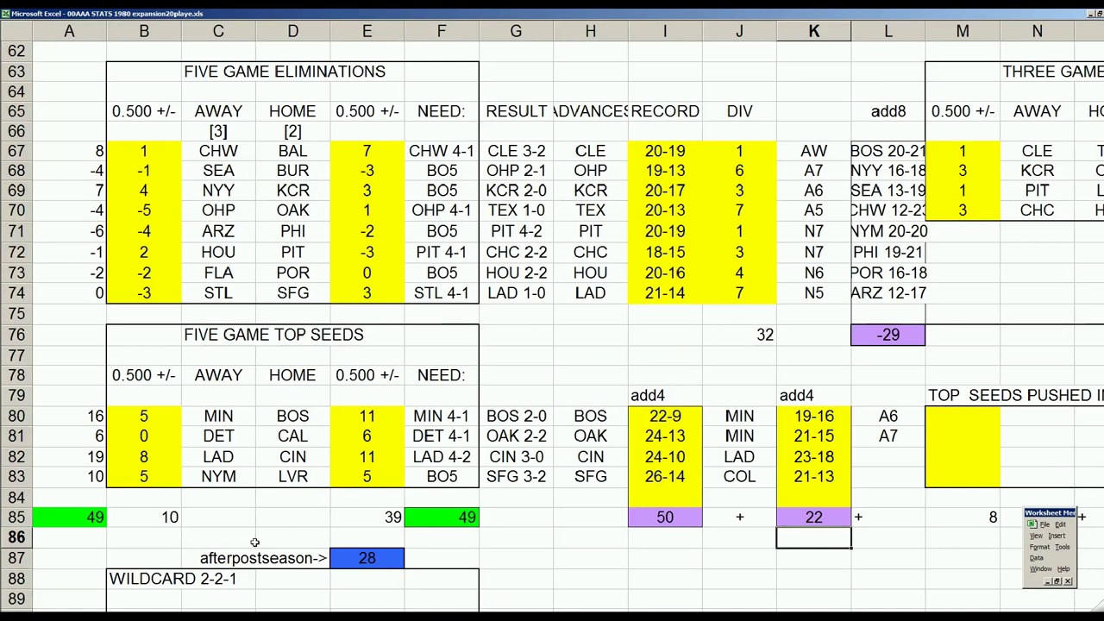
click(206, 480)
click(271, 479)
click(160, 479)
click(352, 479)
click(442, 479)
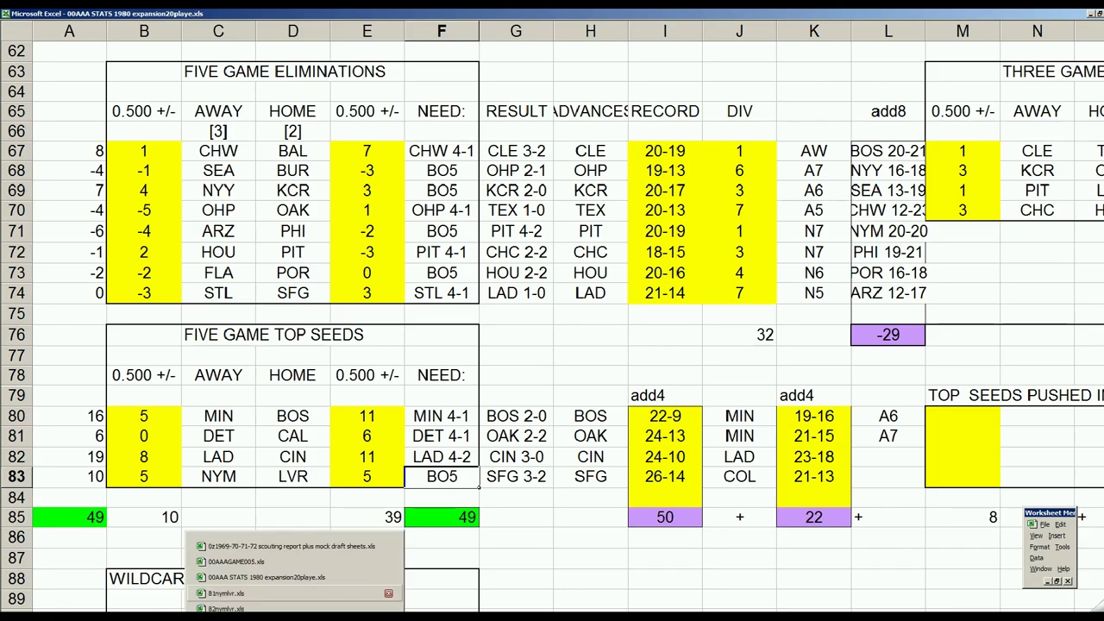
- Review the Mets starting pitcher's line in 81nymlvr.xls, then move to 82nymlvr.xls
click(226, 593)
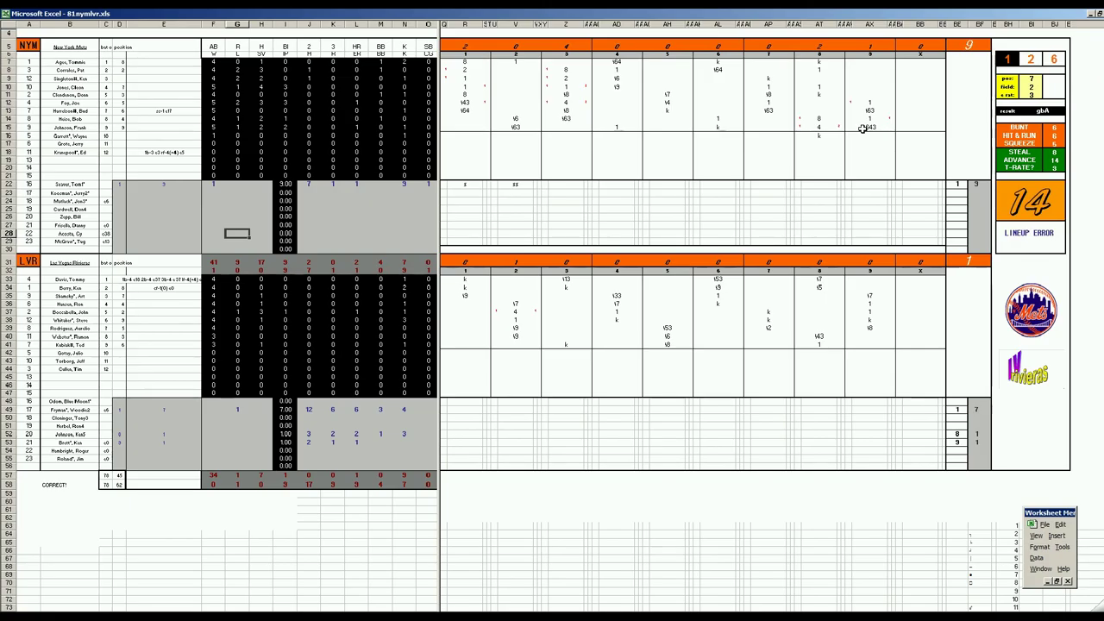
click(167, 185)
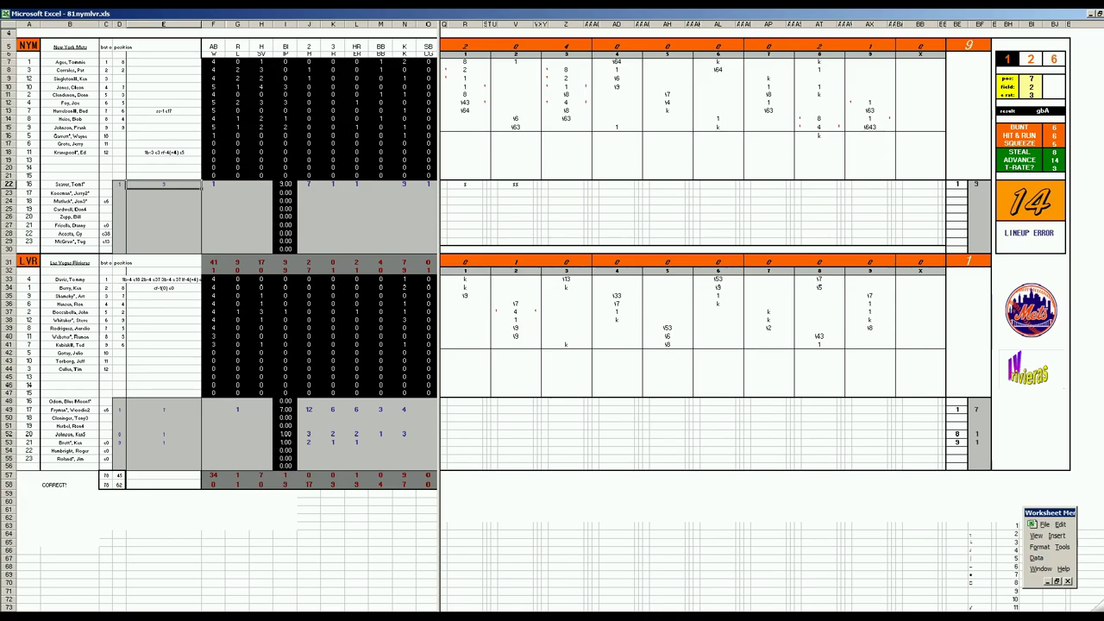
key(ctrl+F6)
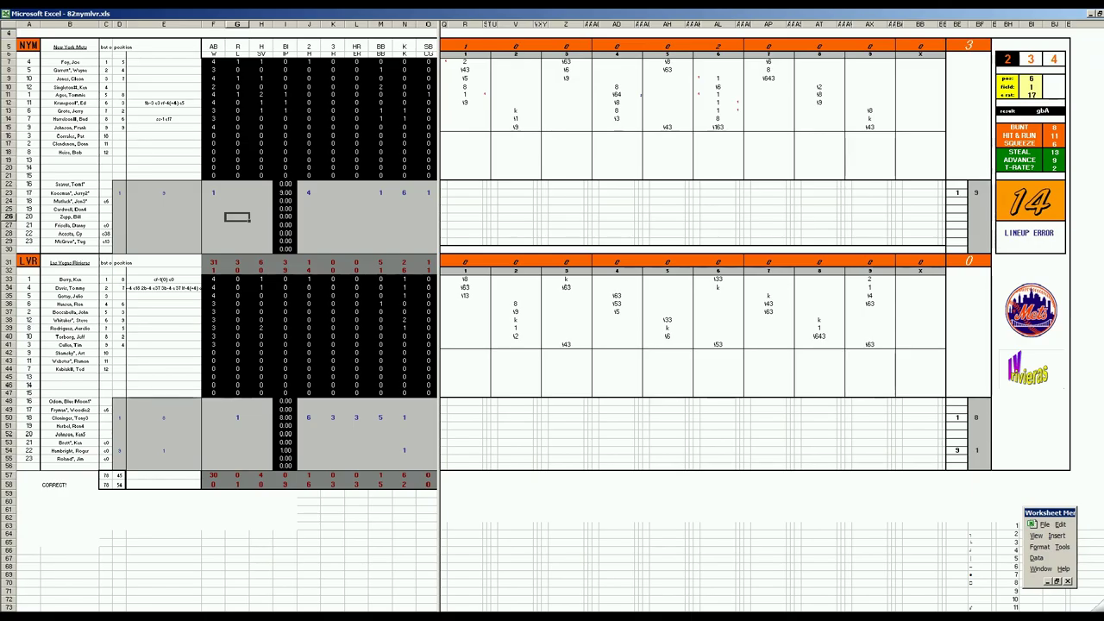
- In the 1980 stats workbook, check the CIN 3-0 series result, then show the NL standings
key(ctrl+F6)
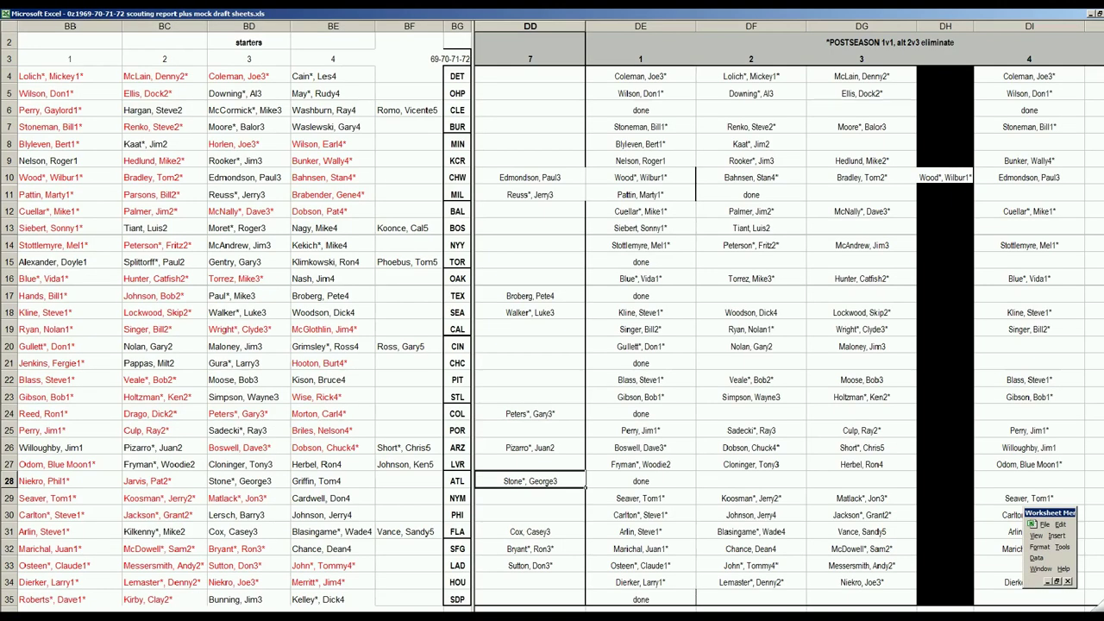
key(ctrl+F6)
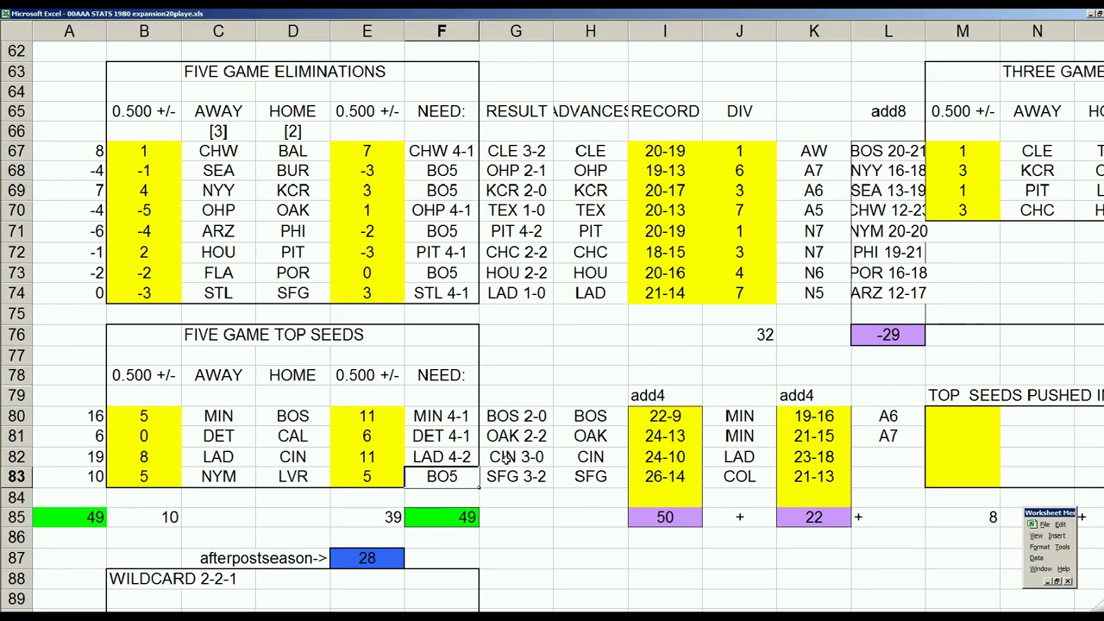
click(523, 457)
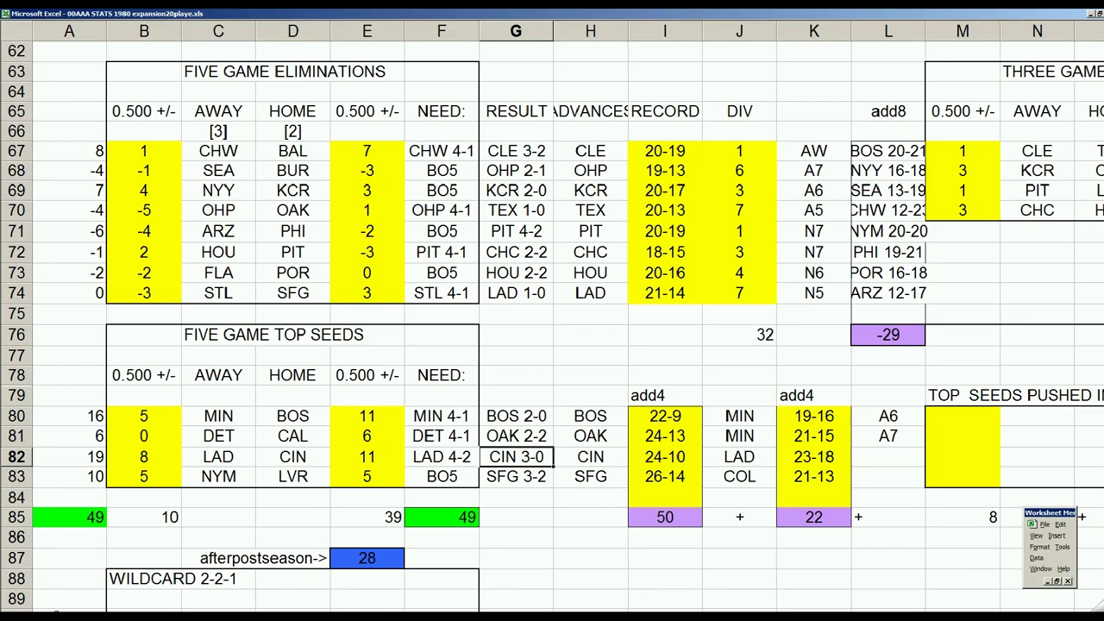
key(ctrl+Page_Down)
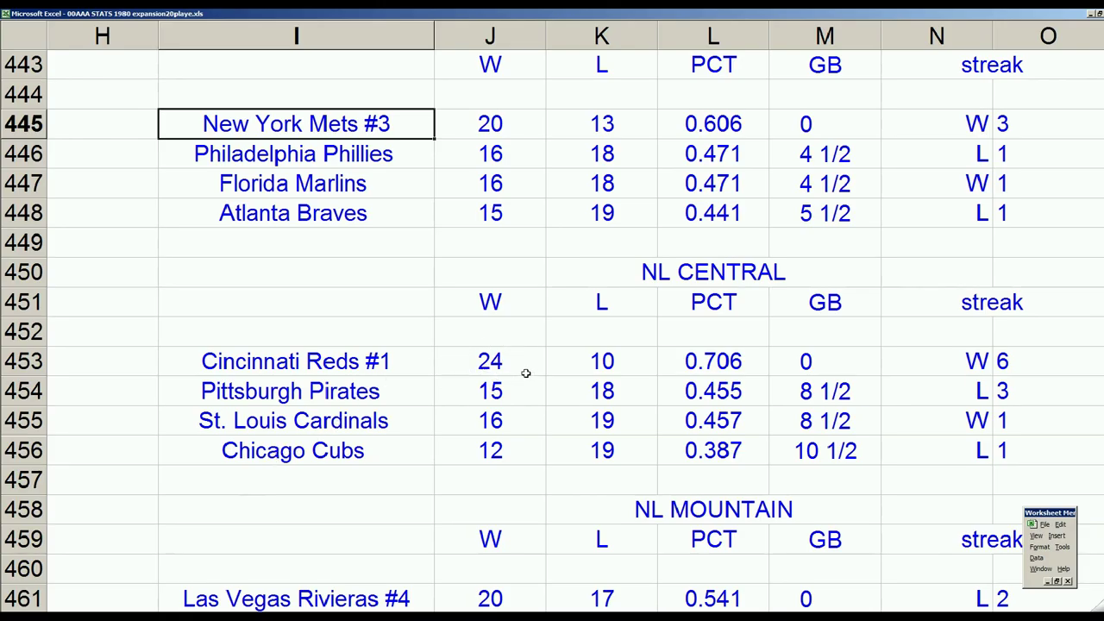
click(430, 362)
click(398, 397)
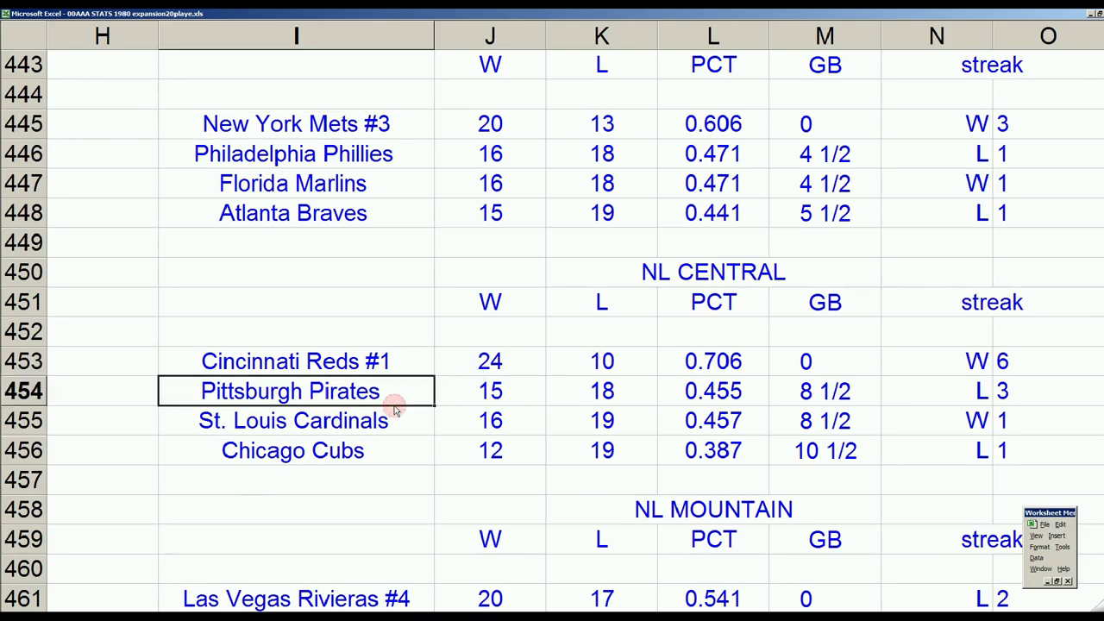
scroll(395, 412, down, 2)
scroll(396, 419, down, 2)
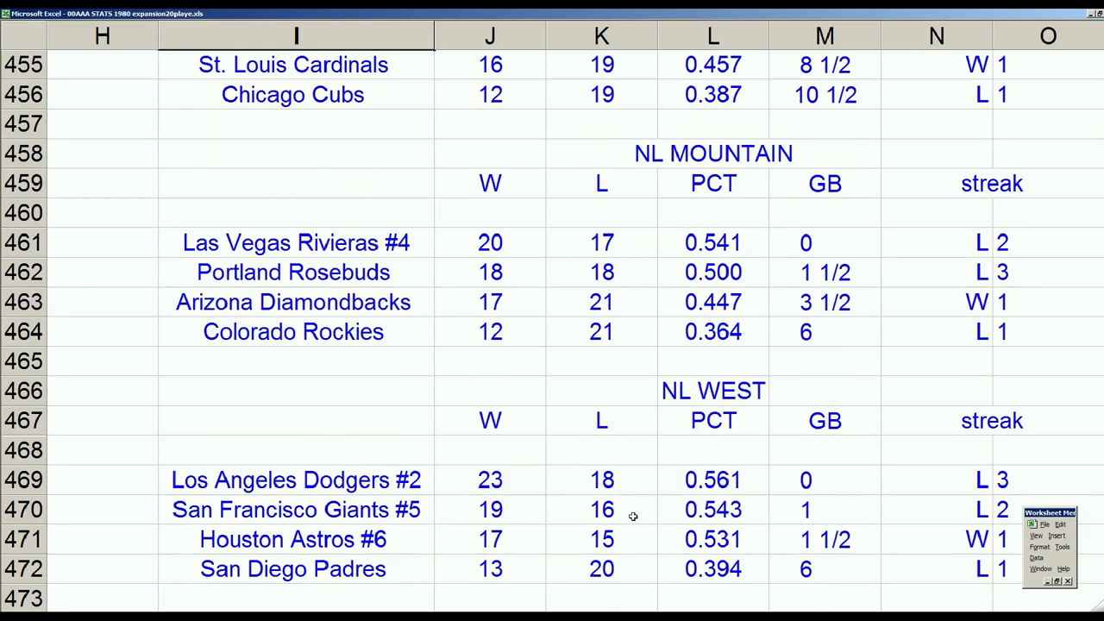
click(746, 478)
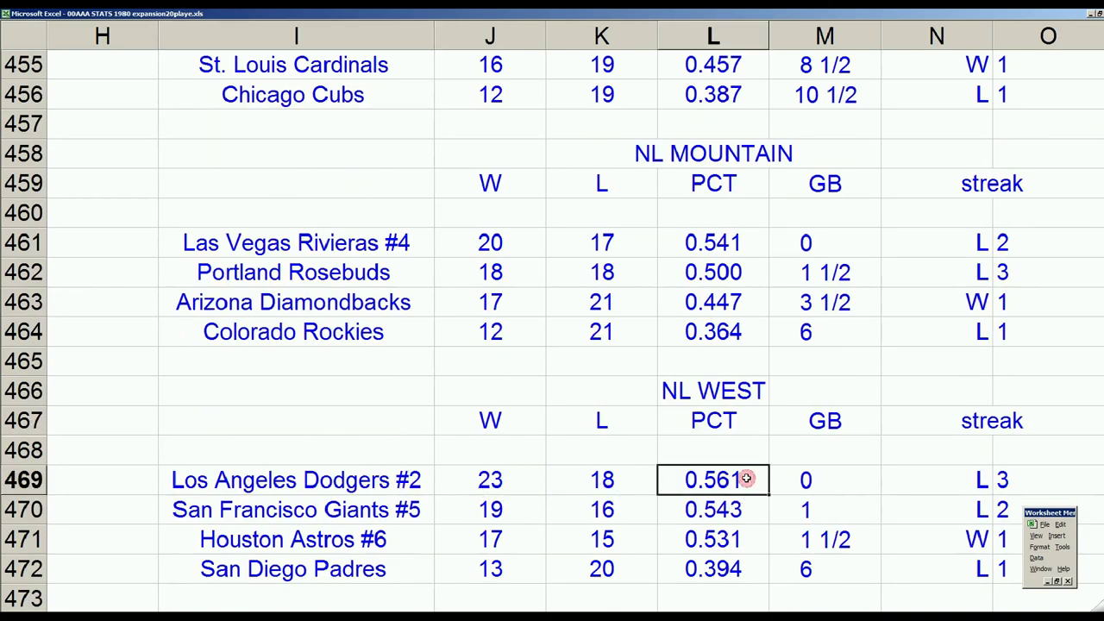
click(367, 296)
scroll(367, 296, up, 3)
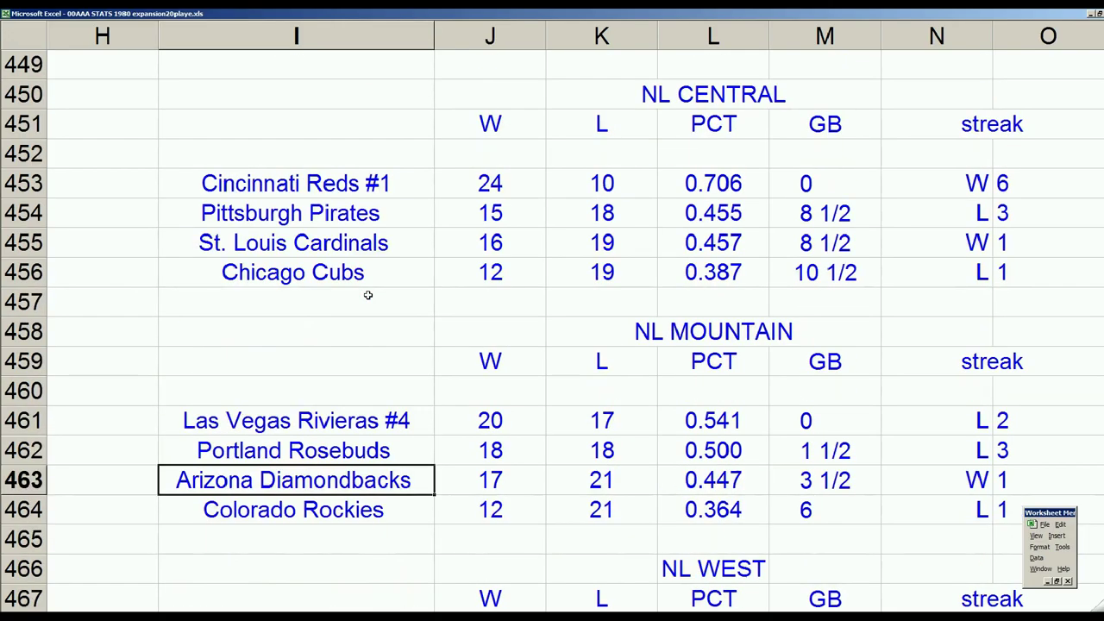
scroll(368, 296, up, 1)
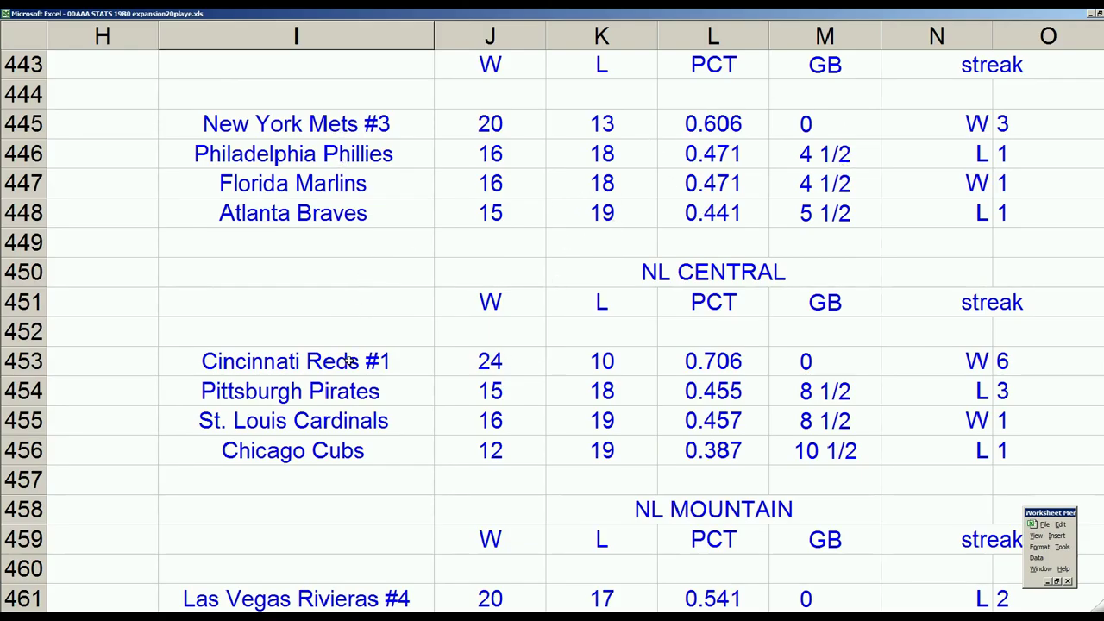
click(397, 128)
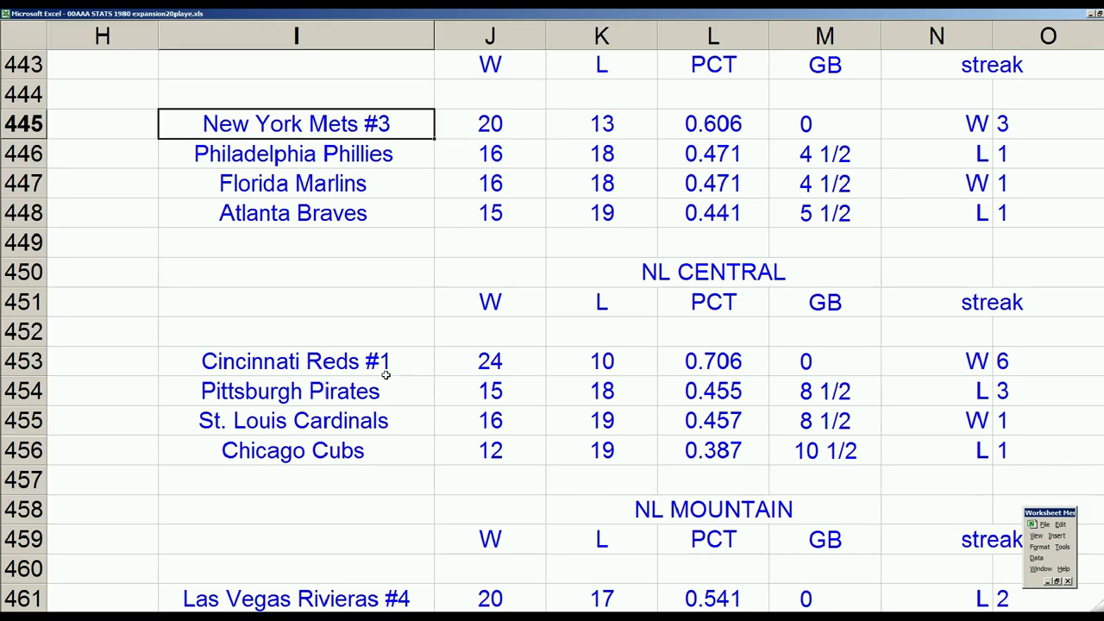
click(380, 595)
scroll(429, 492, down, 2)
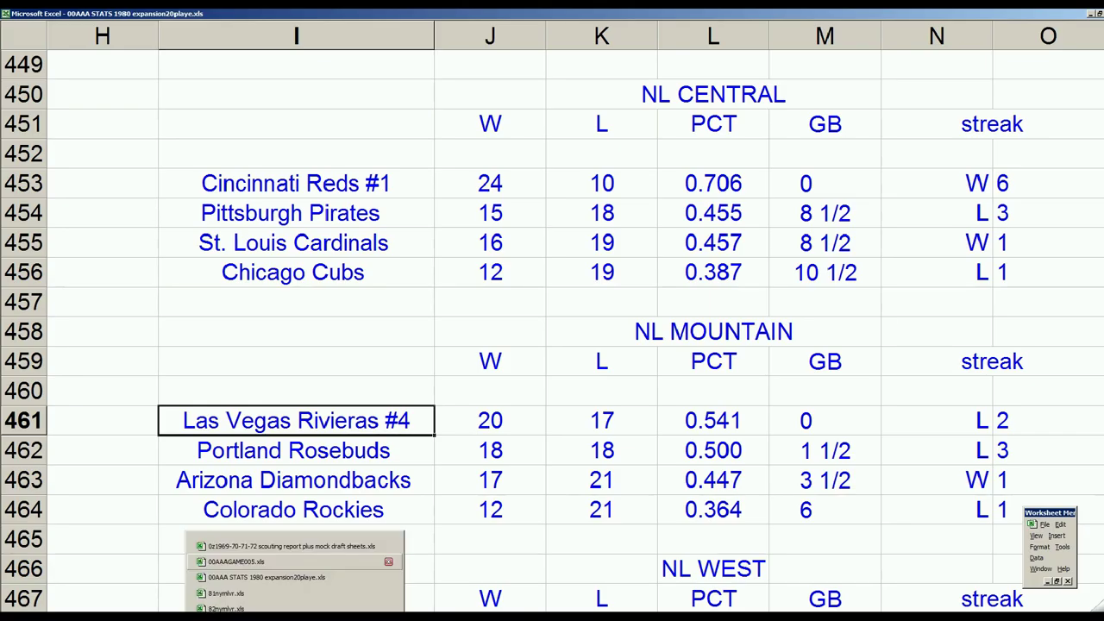
- In 00AAAGAME005.xls, check the Rivieras and Mets pitcher tallies in BE25 and BE50
click(236, 561)
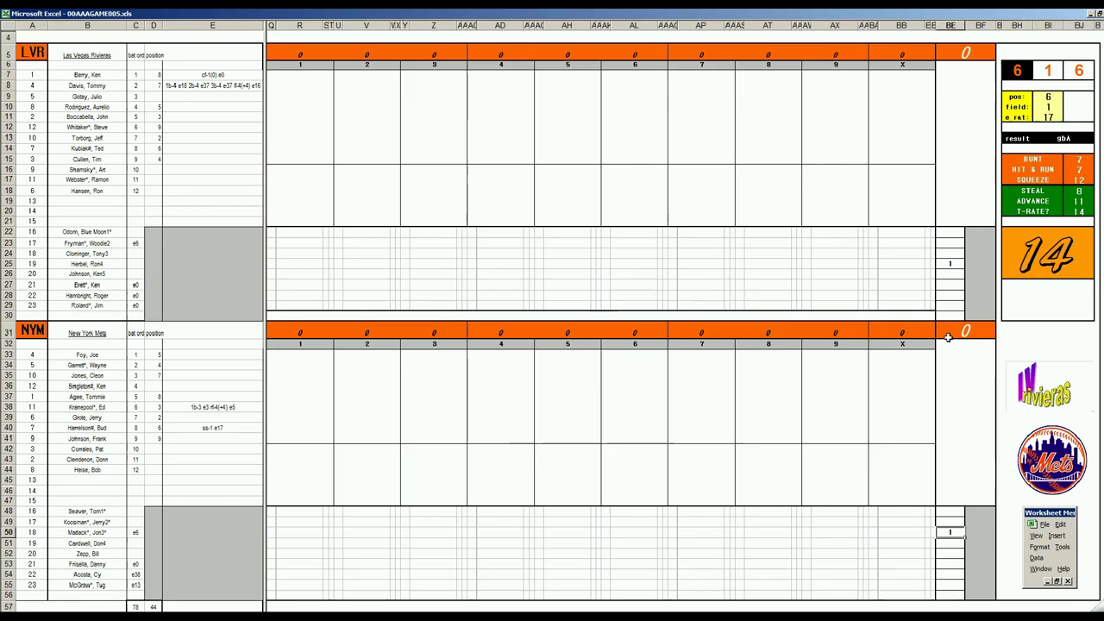
click(952, 266)
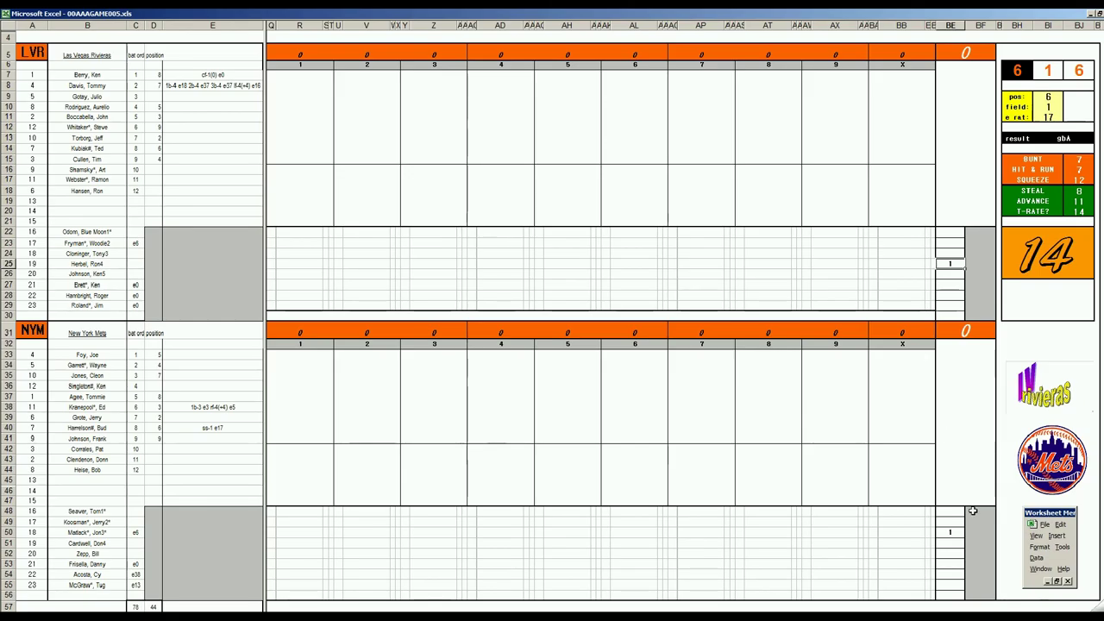
click(953, 533)
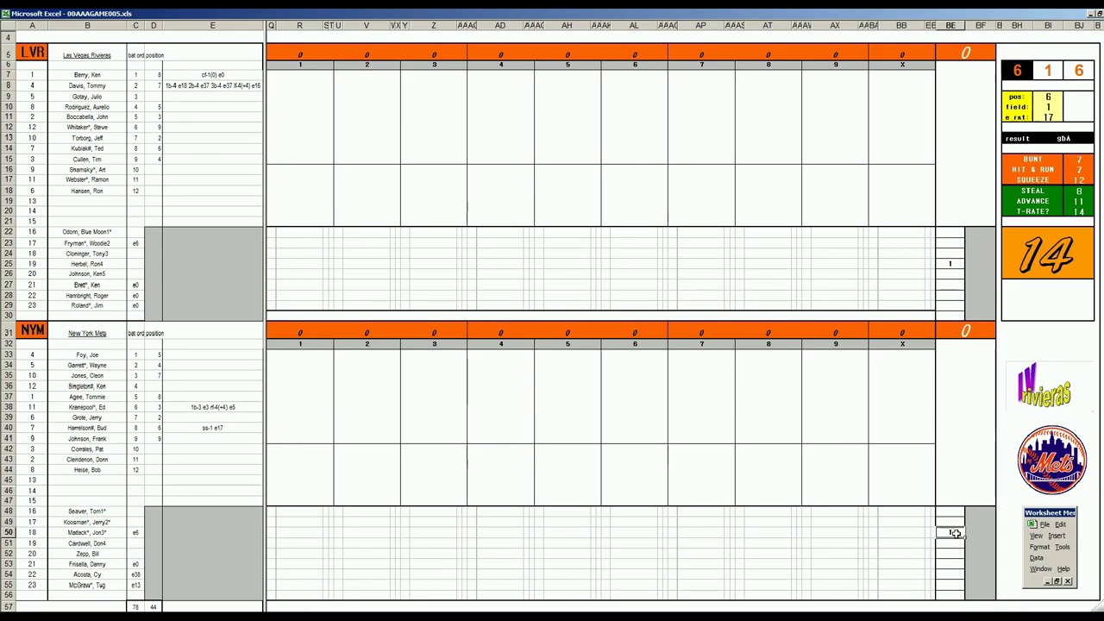
click(299, 76)
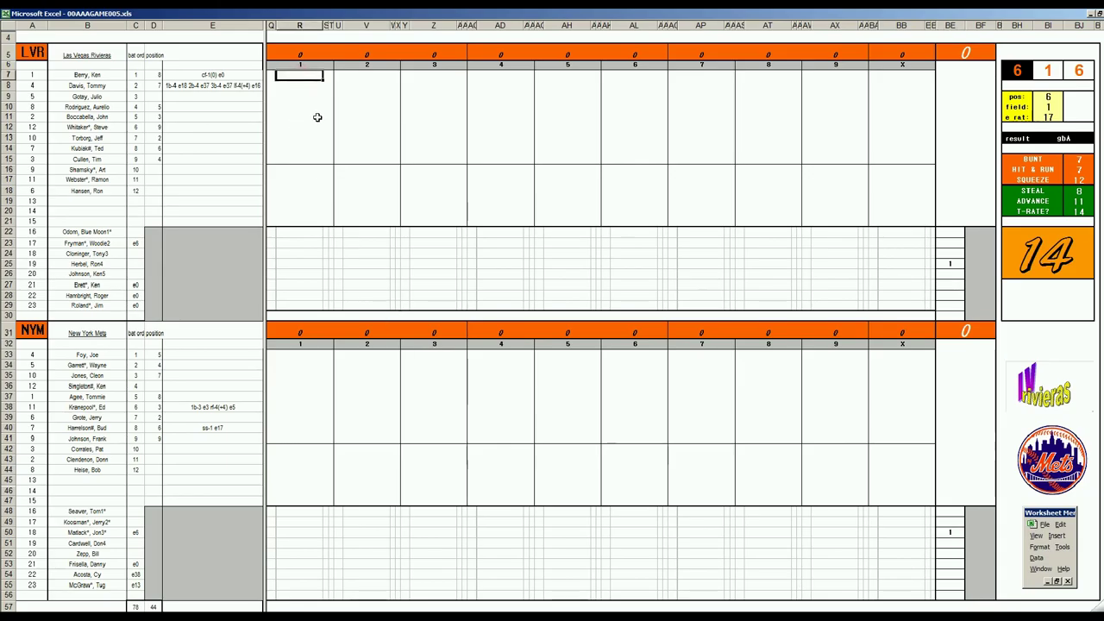
- Log 1, 6-4-3 and ¶98 for the Rivieras' top three first-inning batters, with pos 6
text(1)
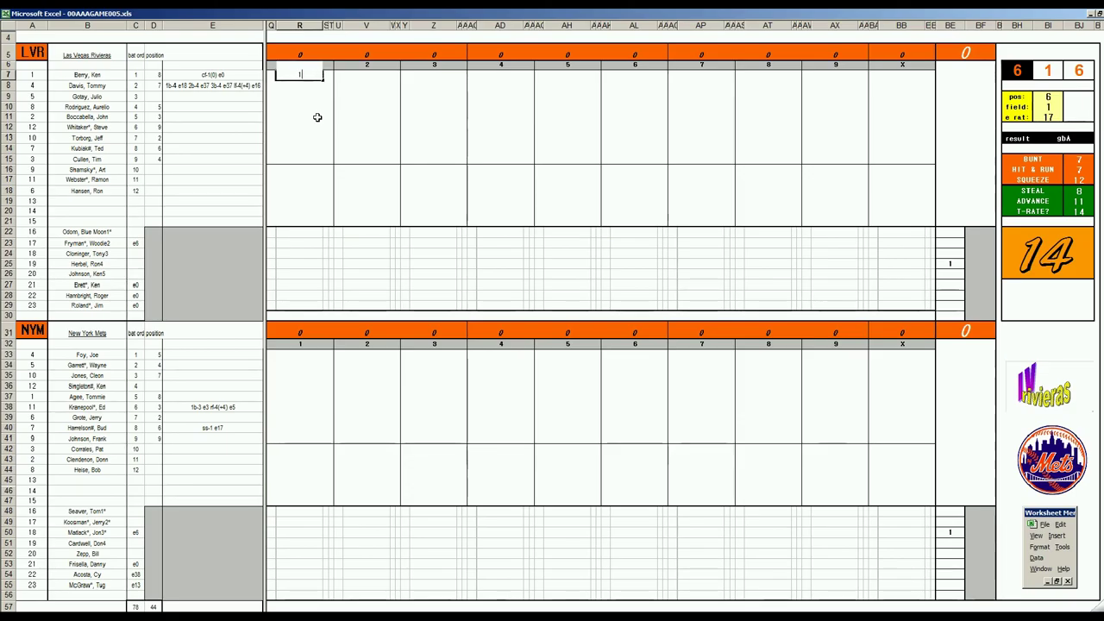
key(Return)
key(Return)
text(6)
key(Return)
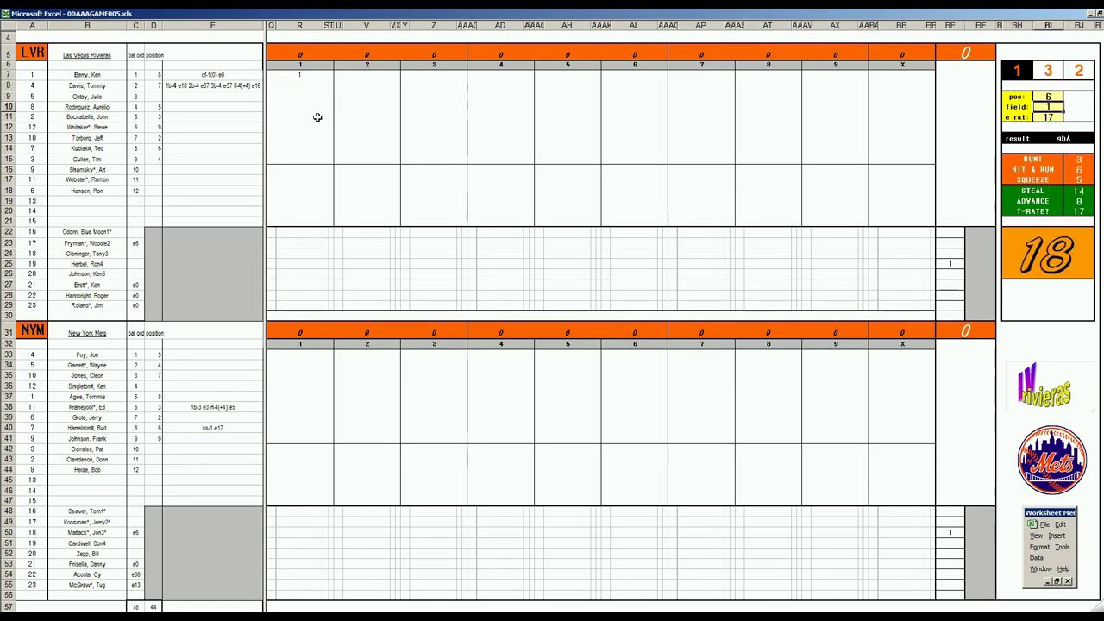
click(301, 86)
text(6-4-3)
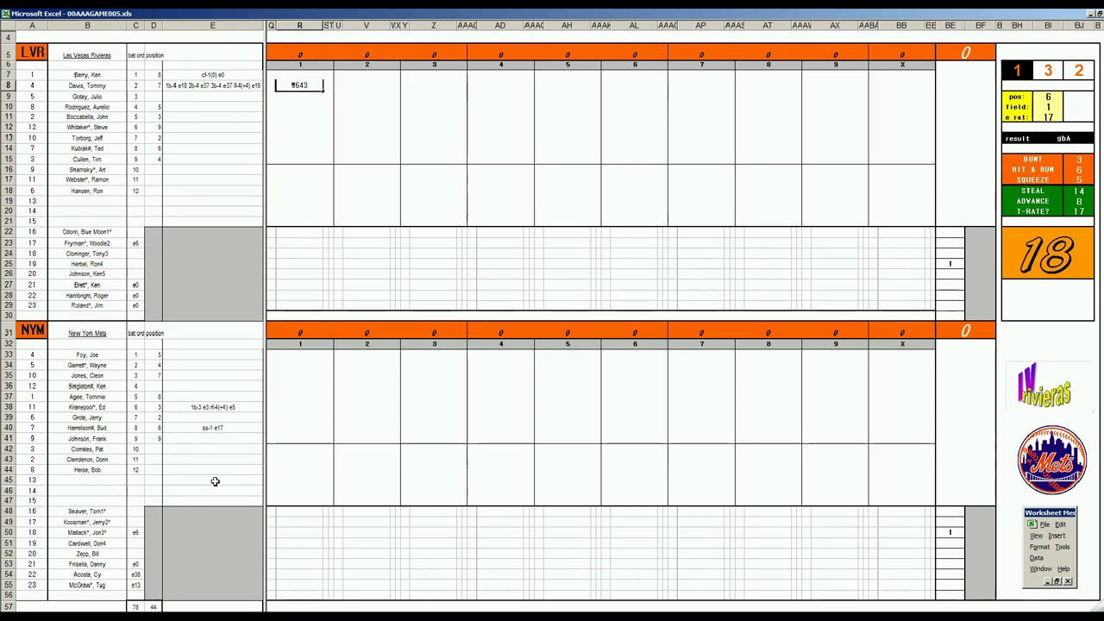
key(Return)
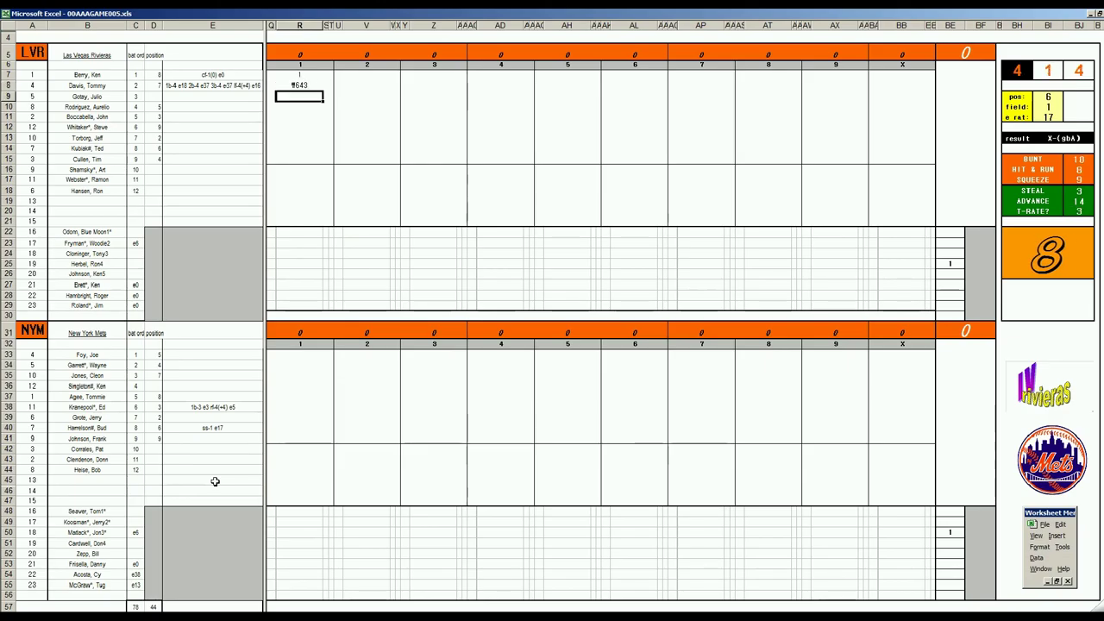
text(¶98)
click(300, 357)
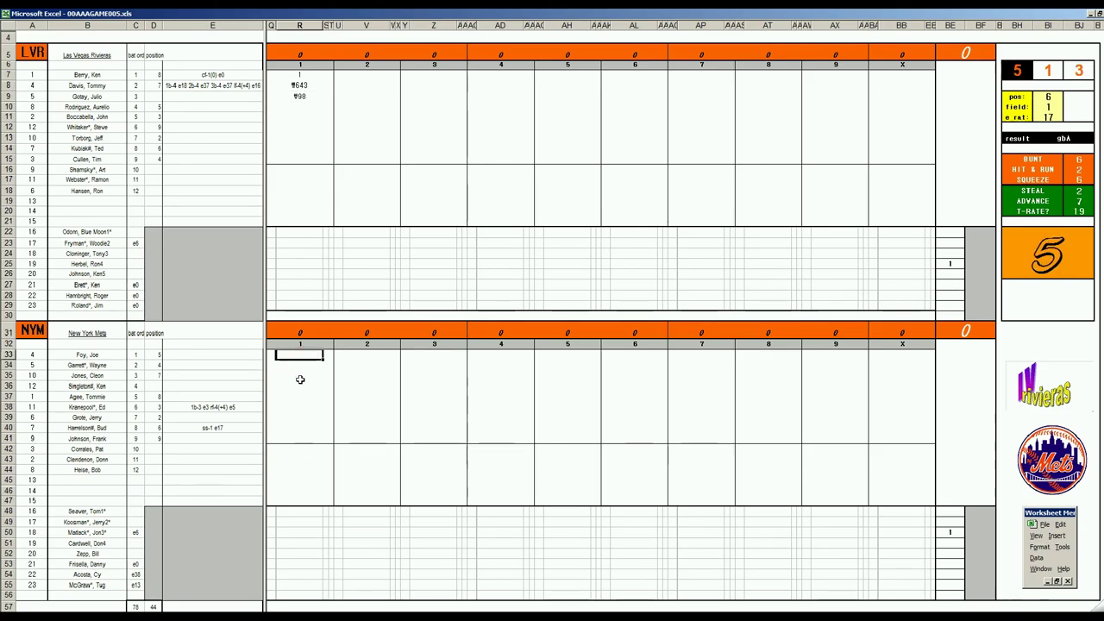
- Record ¶3 and 2 for the first two Mets batters in the first inning
text(¶3)
key(Return)
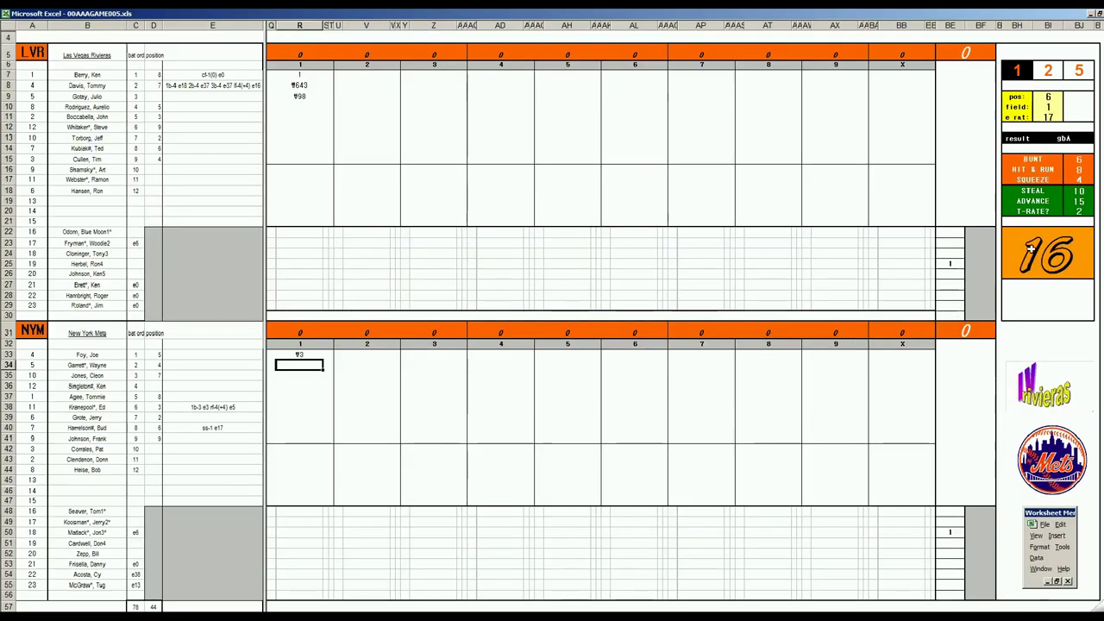
text(2)
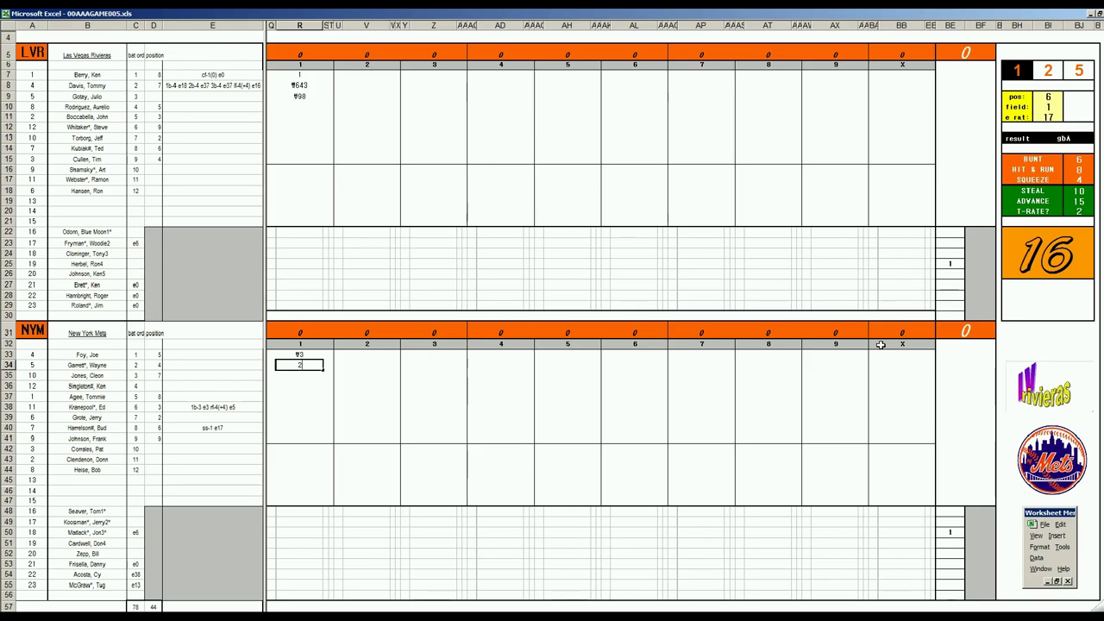
key(Return)
- Set field 2 and e rat 19 in the dice panel, then enter g63 for the third batter
key(Tab)
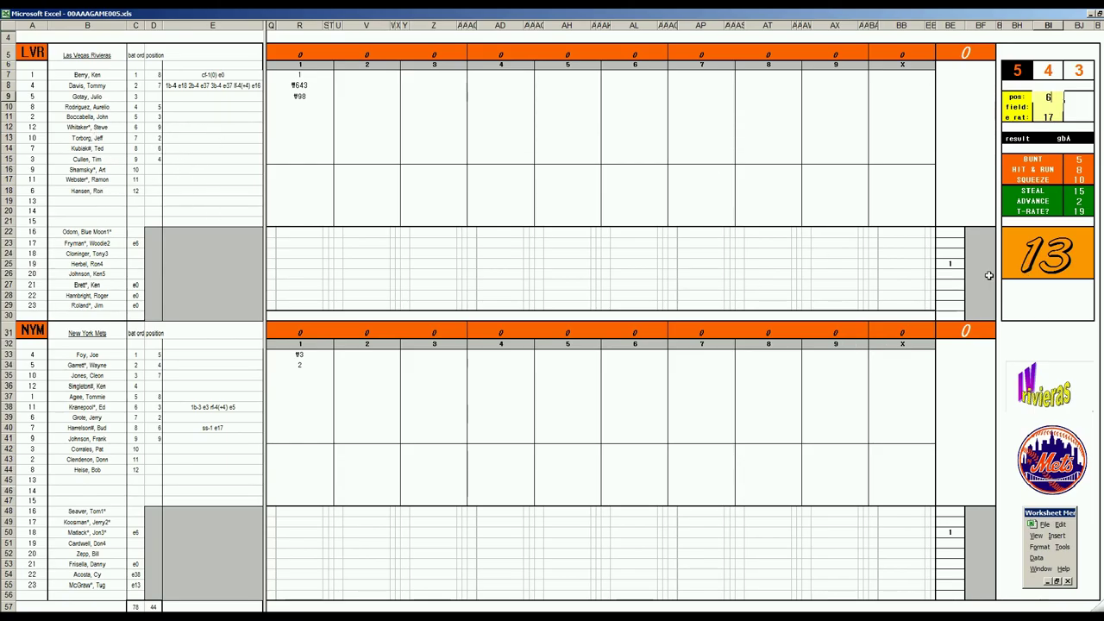
key(Return)
text(2)
key(Return)
text(19)
key(Return)
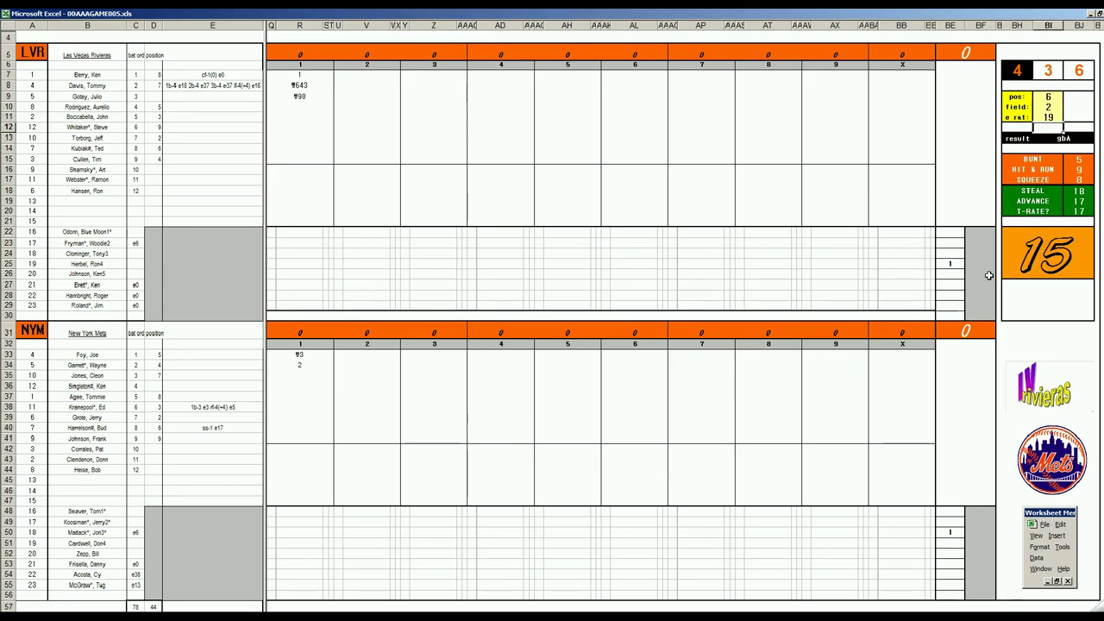
click(300, 375)
text(g63)
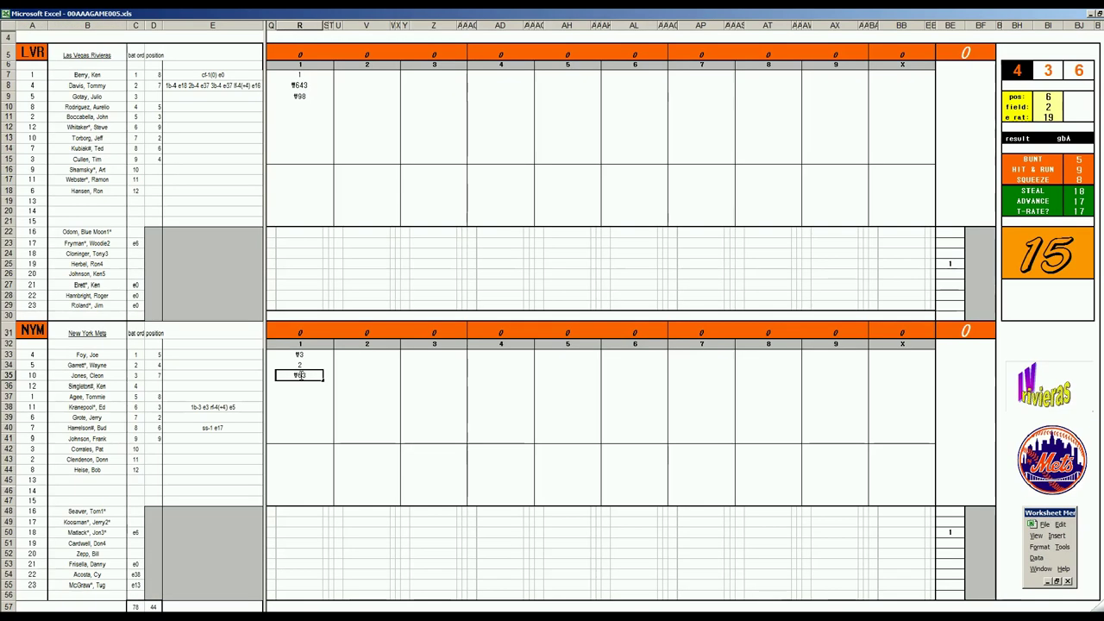
- After the player card, commit the third Mets batter's g63 groundout in R35
click(299, 376)
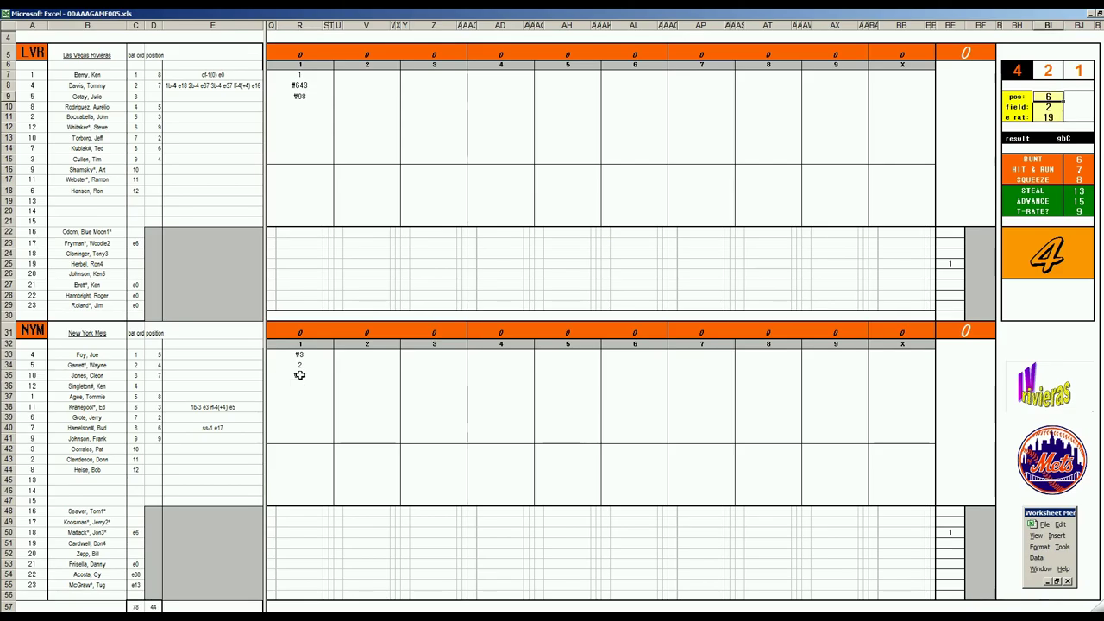
- Set the dice panel to pos 7, field 4 and e rat 16
text(7)
key(Return)
text(4)
key(Return)
text(16)
key(Return)
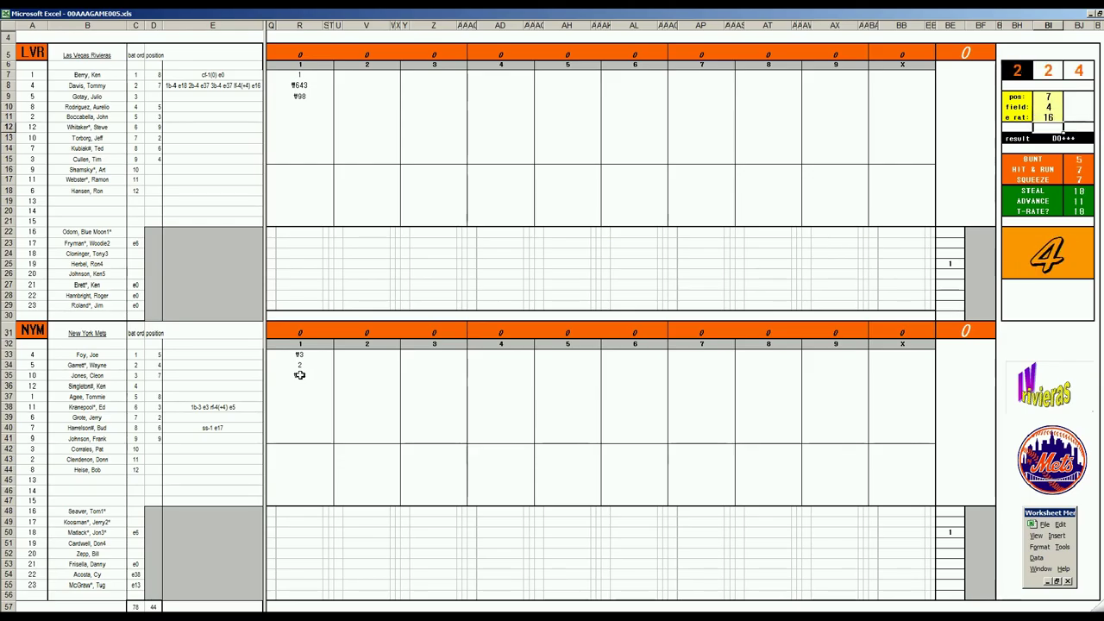
- Enter 2 and a k strikeout for the next two Mets batters in the first inning
click(313, 384)
text(2)
key(Tab)
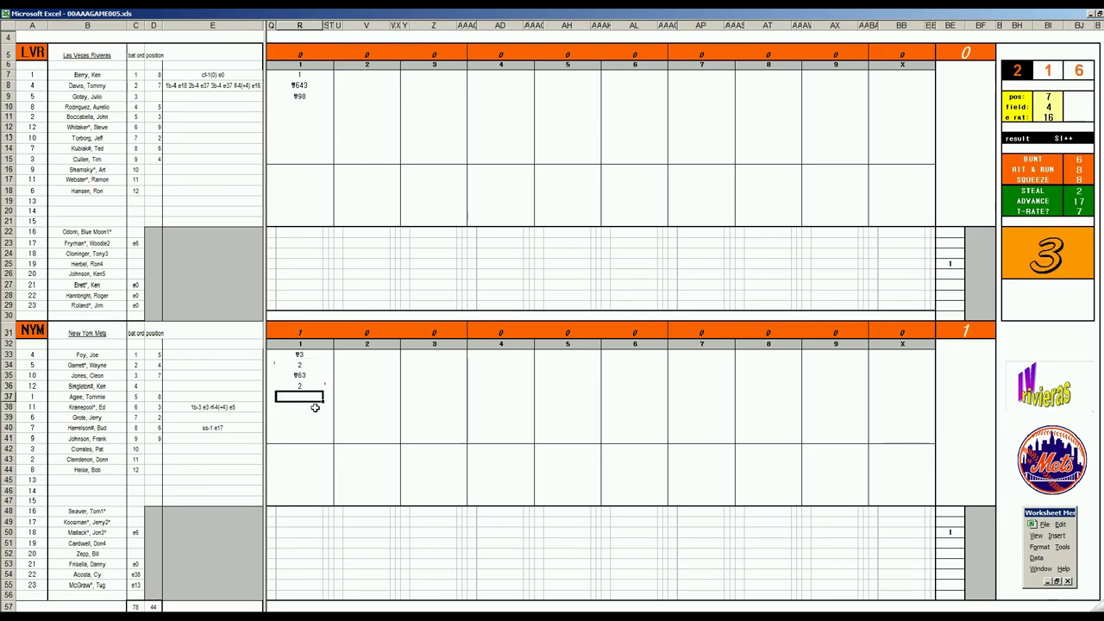
text(k)
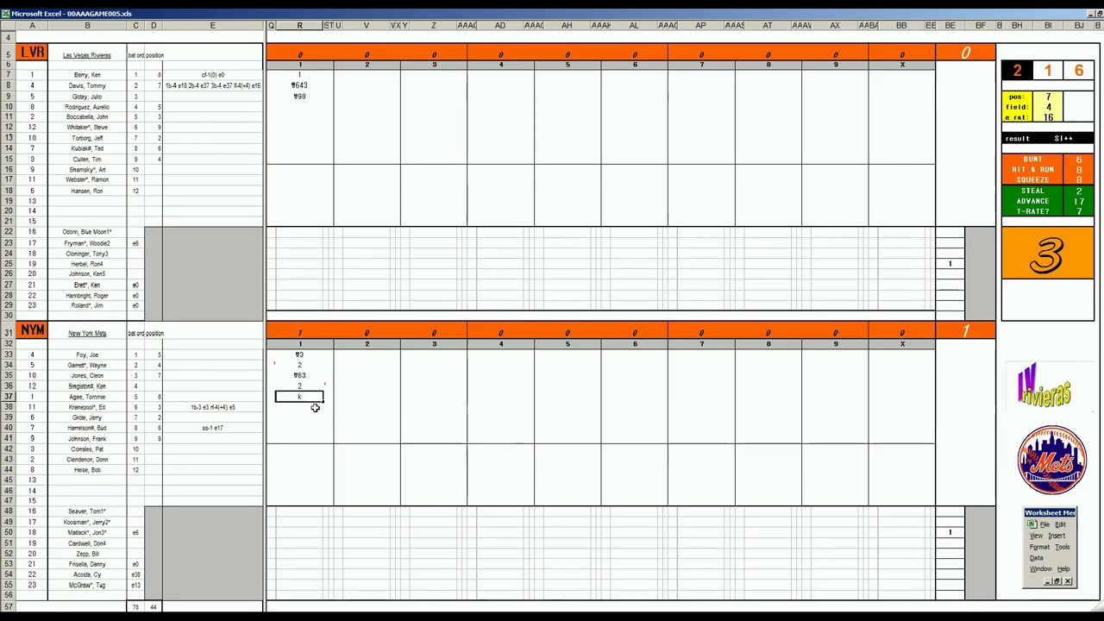
click(359, 108)
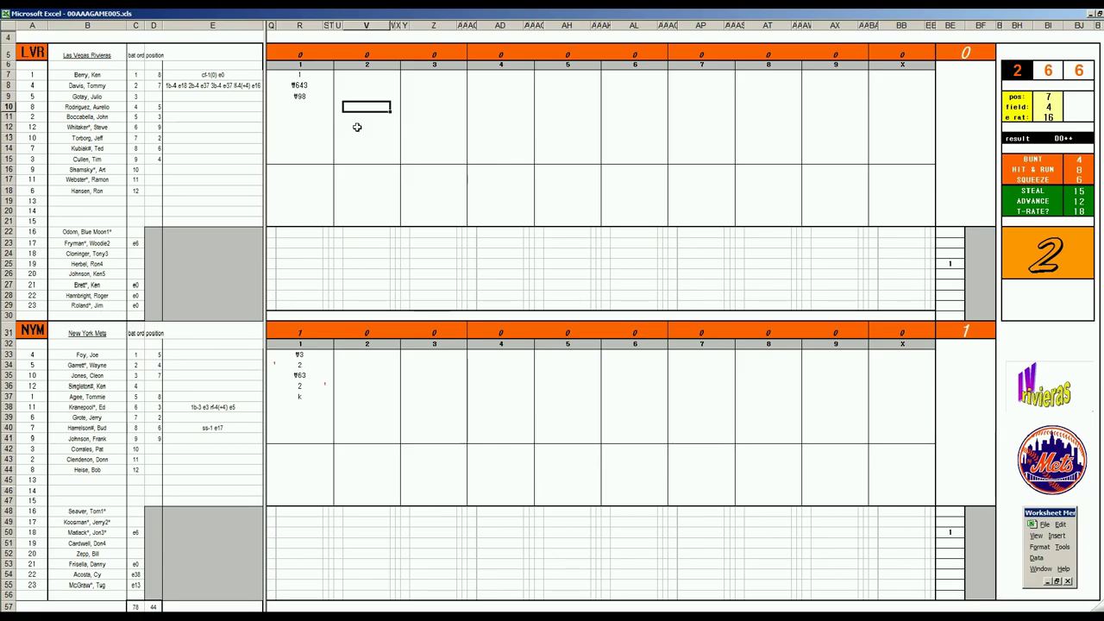
- Log f5, 1, 6 and a k strikeout for the Rivieras' second-inning batters in column V
text(f5)
key(Return)
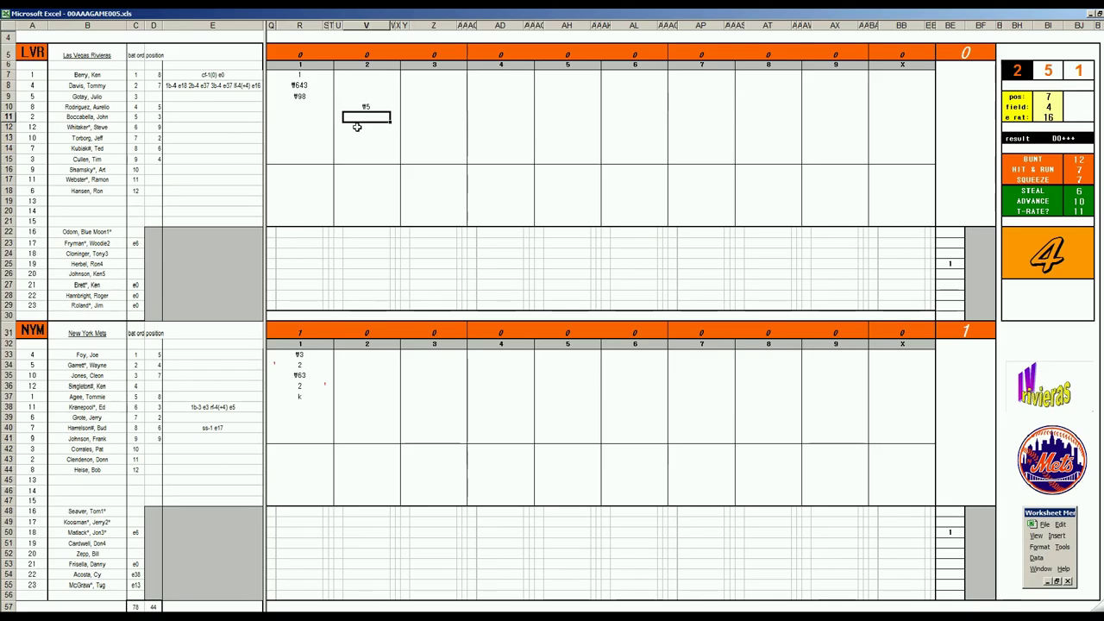
text(1)
key(Return)
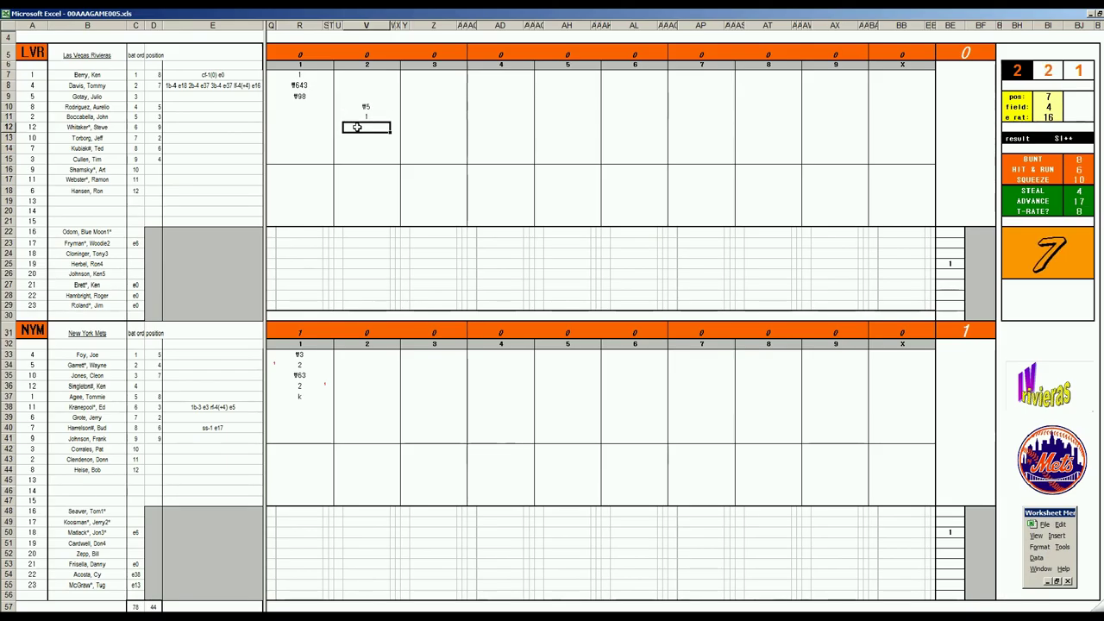
text(6)
key(Return)
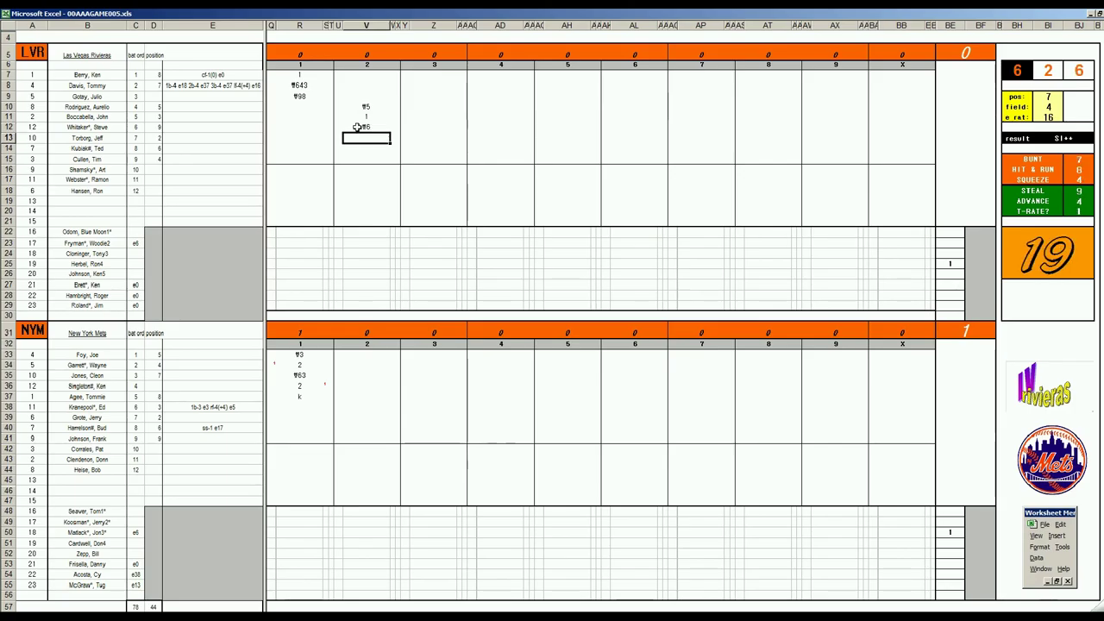
text(k)
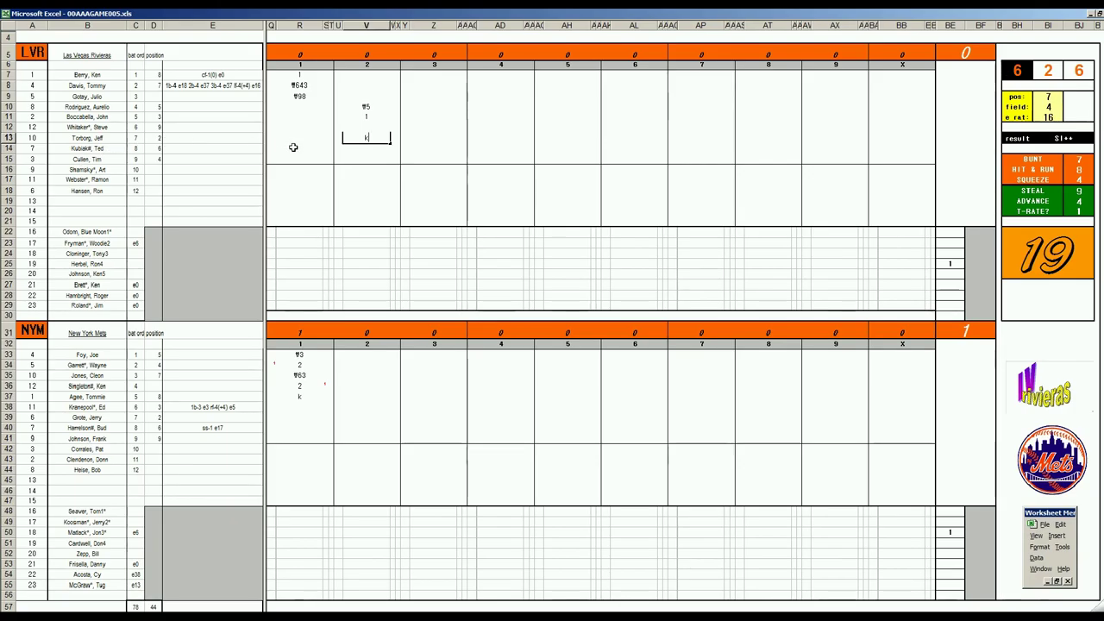
click(357, 407)
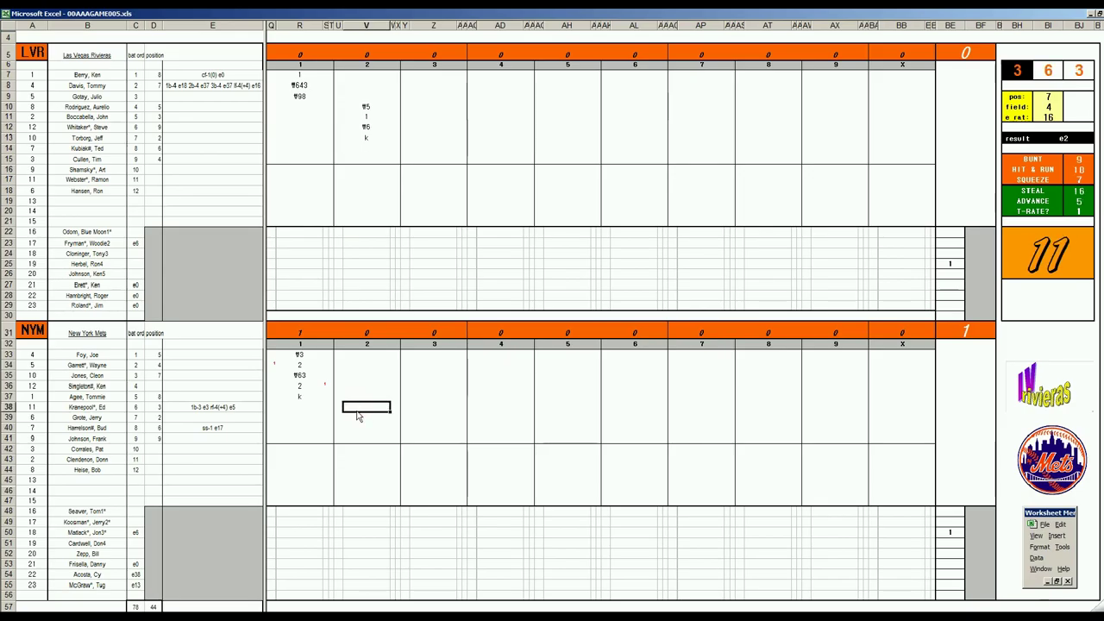
- Enter ¶4 for the Mets' second-inning leadoff batter and set pos 4, field 2, e rat 6
text(¶4)
key(Return)
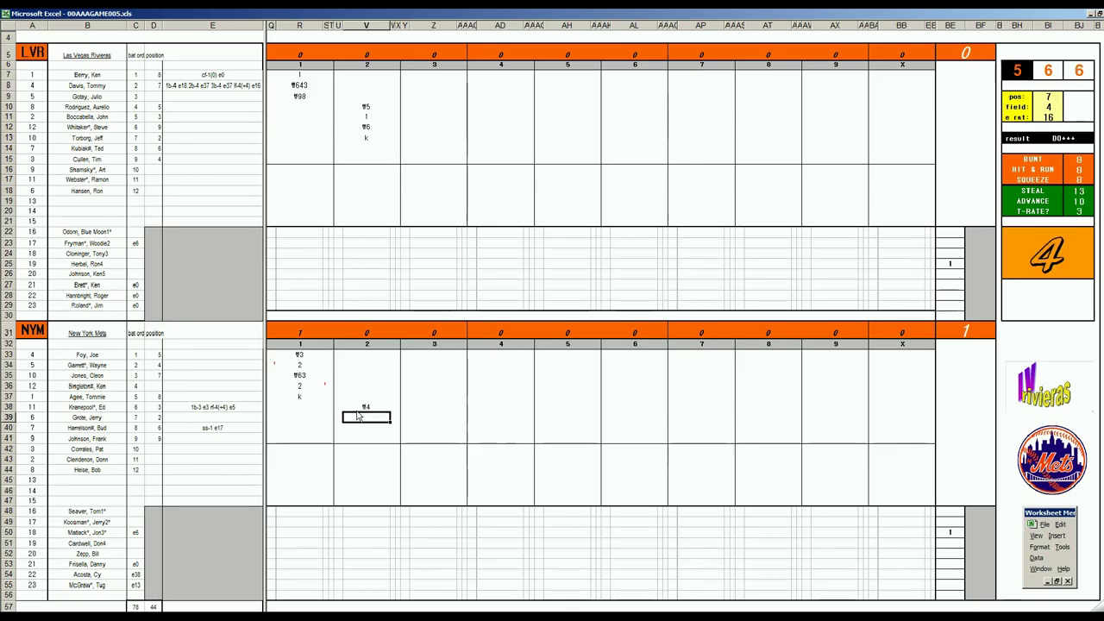
key(Tab)
text(4)
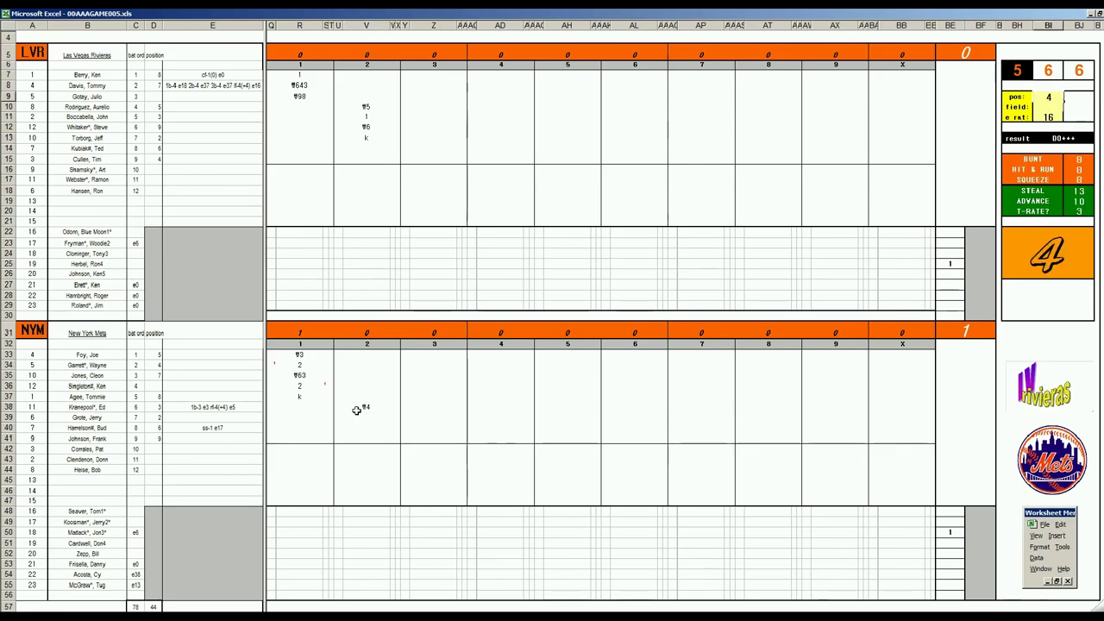
key(Return)
text(2)
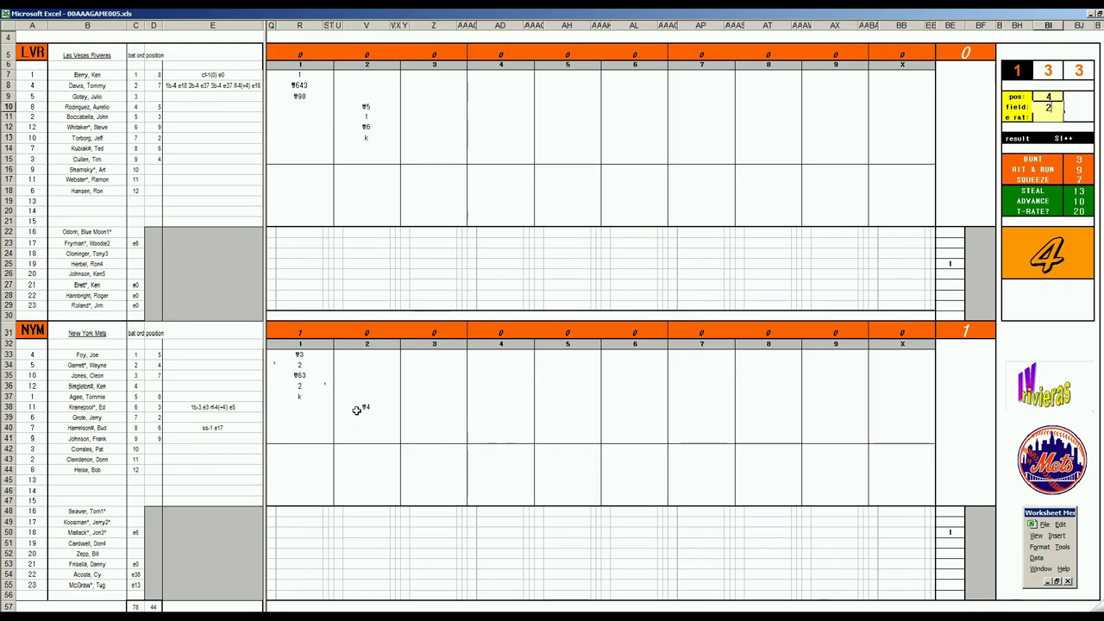
key(Return)
text(6)
key(Return)
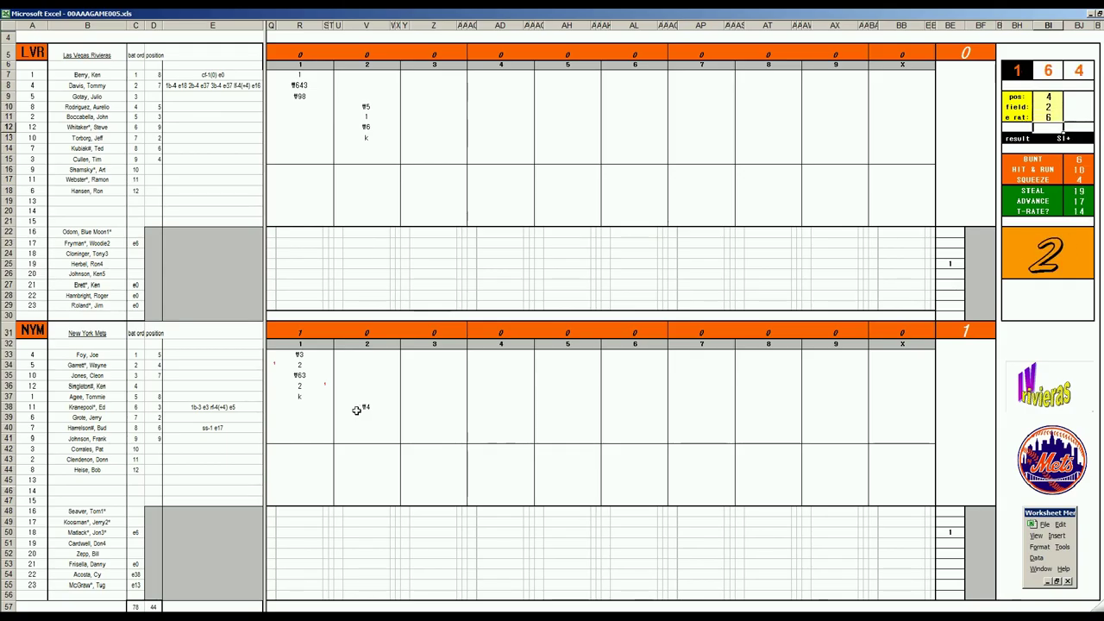
- Log 1, ¶36 and ¶4 for the next Mets batters, adding a dot beside the ¶36 entry
click(378, 415)
text(1)
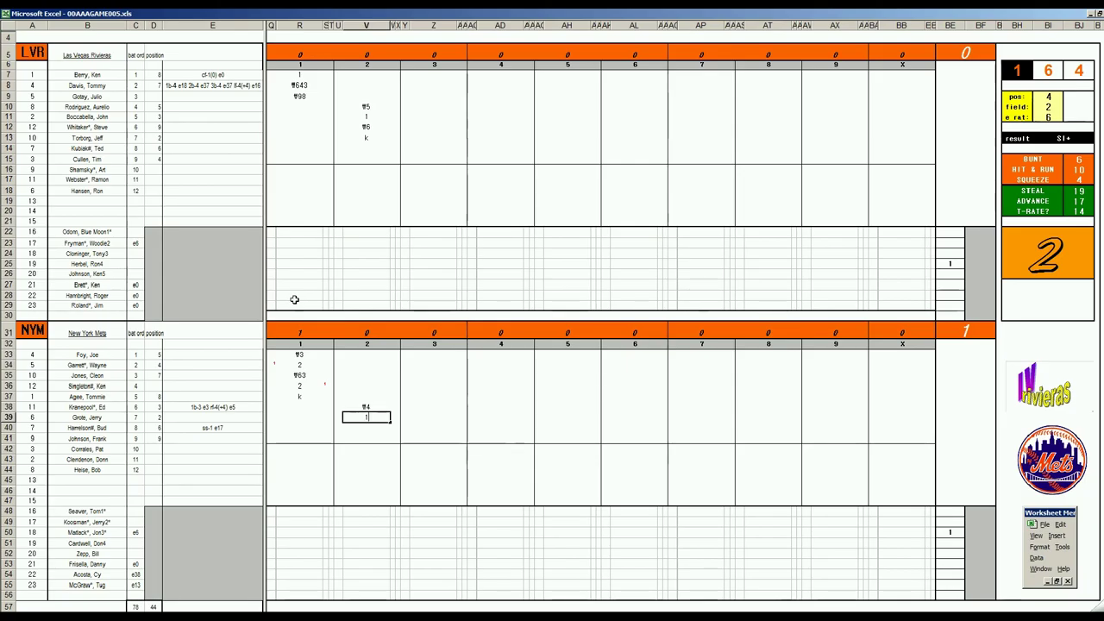
key(Return)
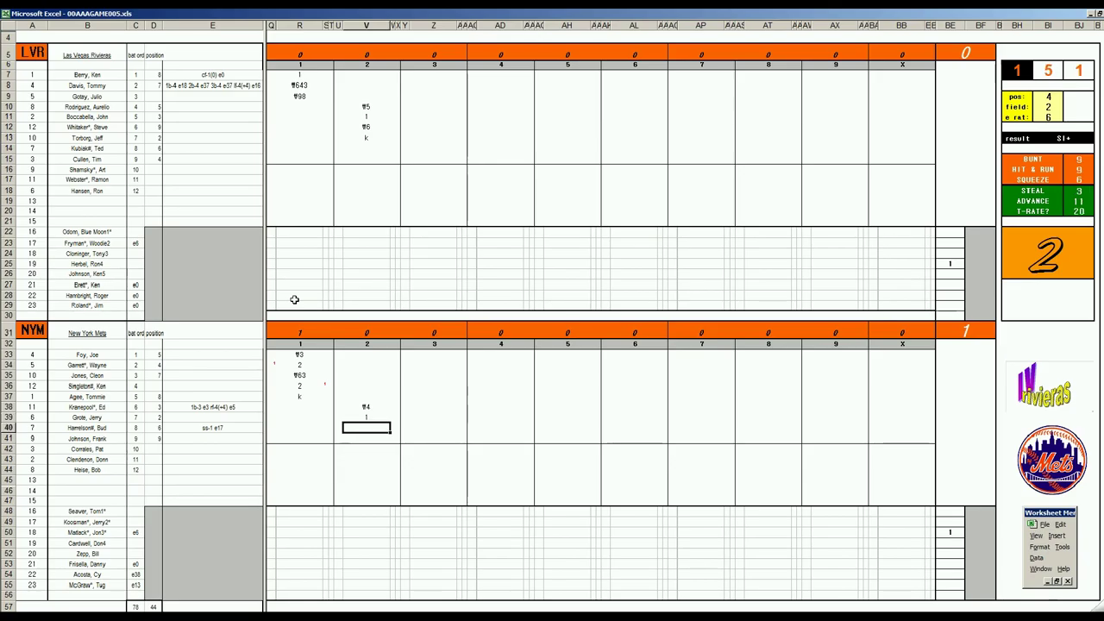
text(¶36)
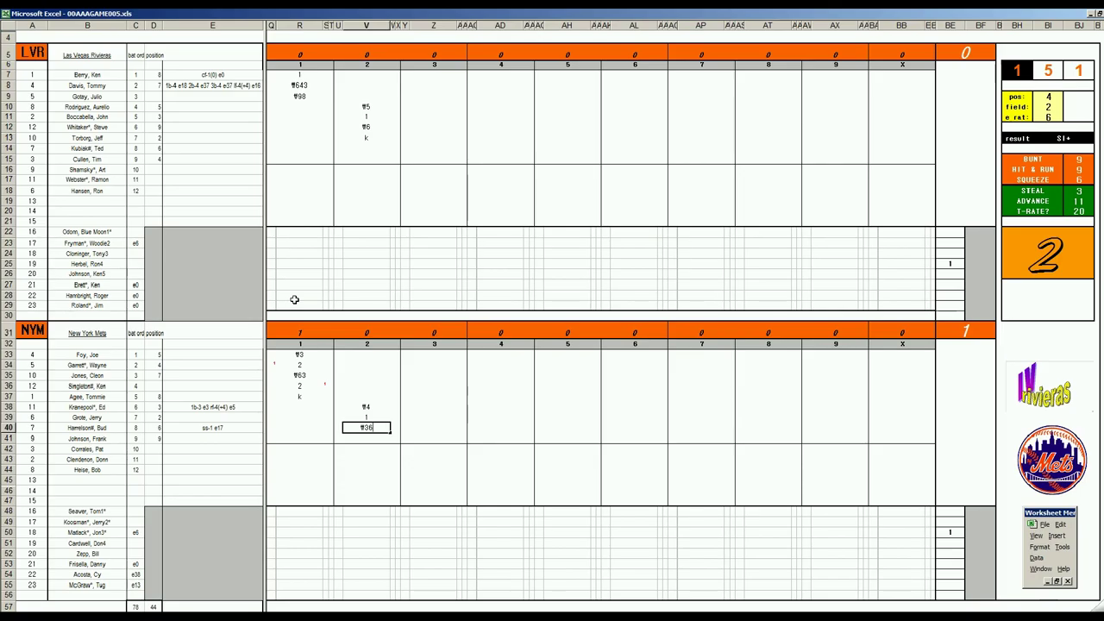
key(Return)
key(Up)
key(Right)
key(Right)
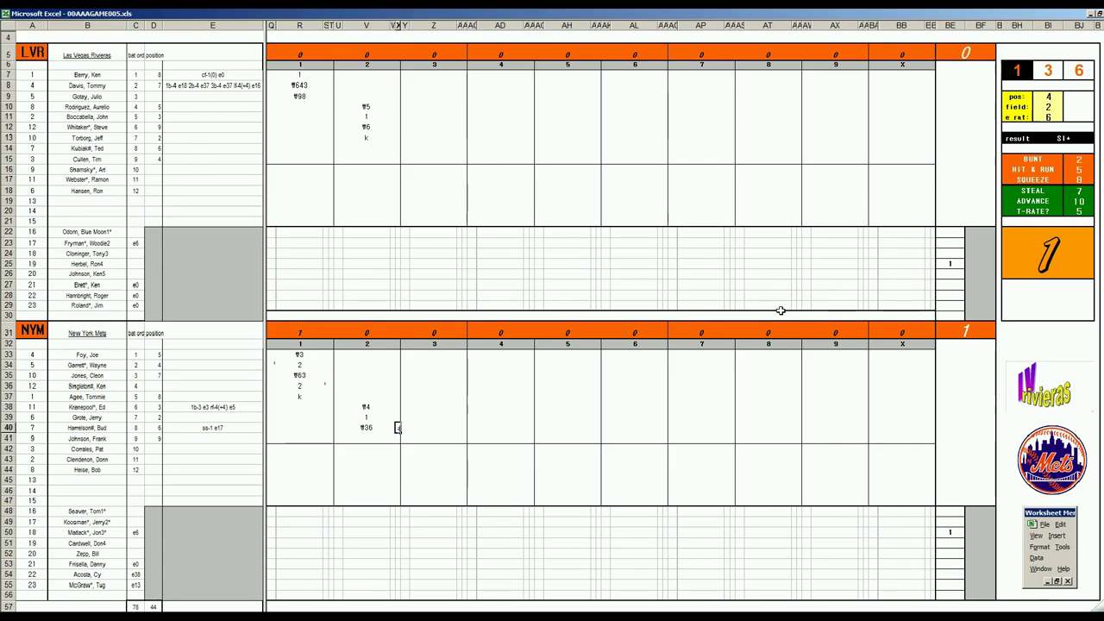
text(.)
key(Return)
key(Left)
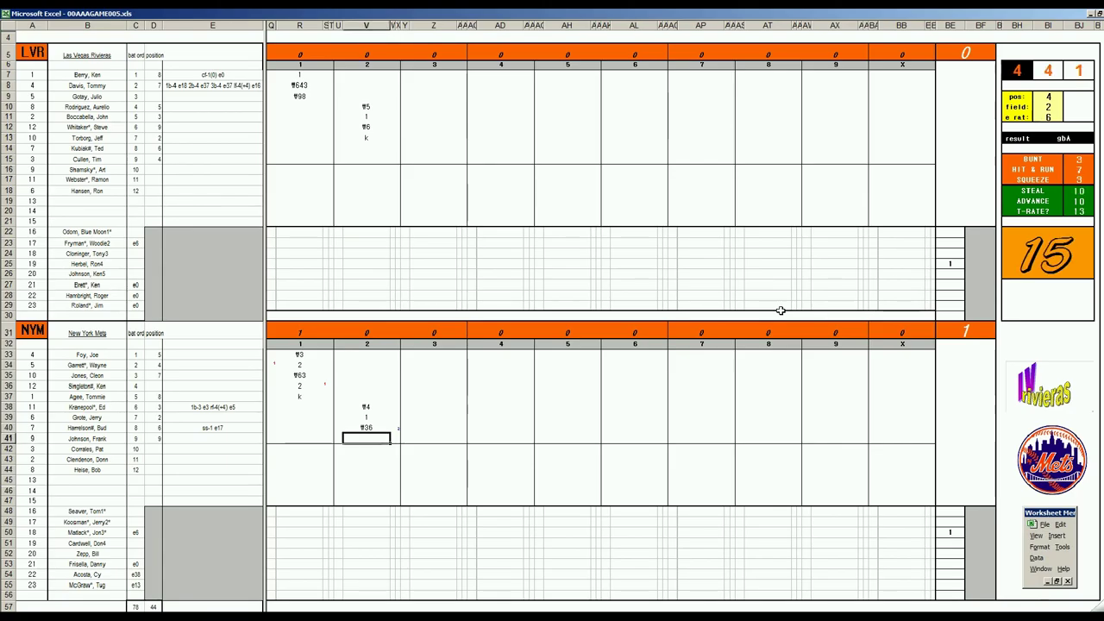
text(¶4)
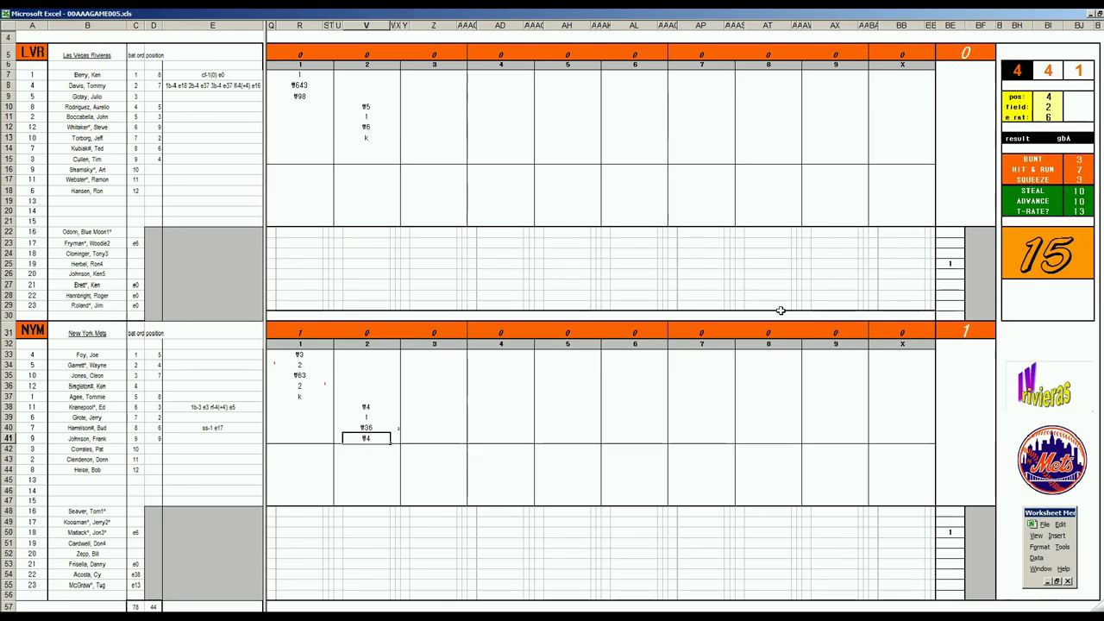
click(428, 147)
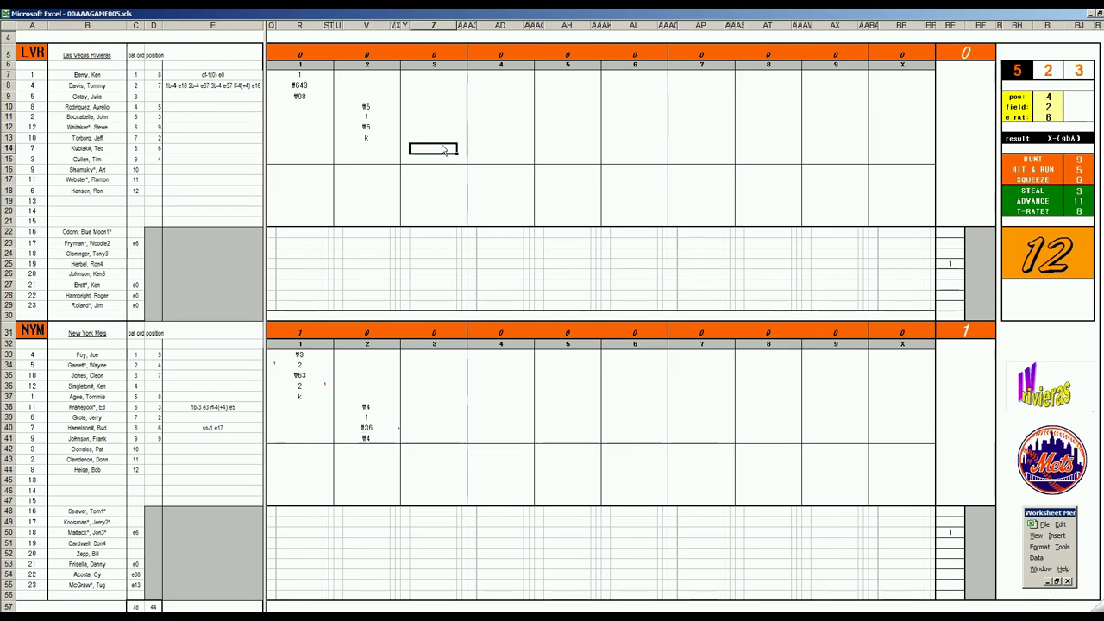
- Set position 6 and enter ¶63 for the row 14 and row 15 batters in inning 3
key(Return)
text(6)
key(Return)
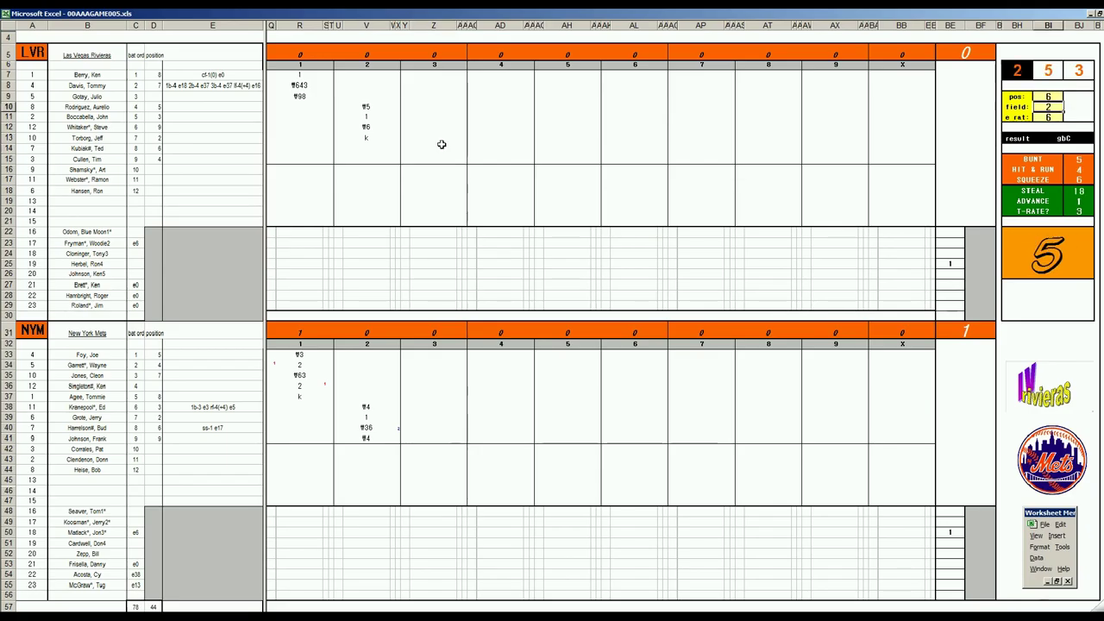
click(440, 146)
text(¶63)
key(Return)
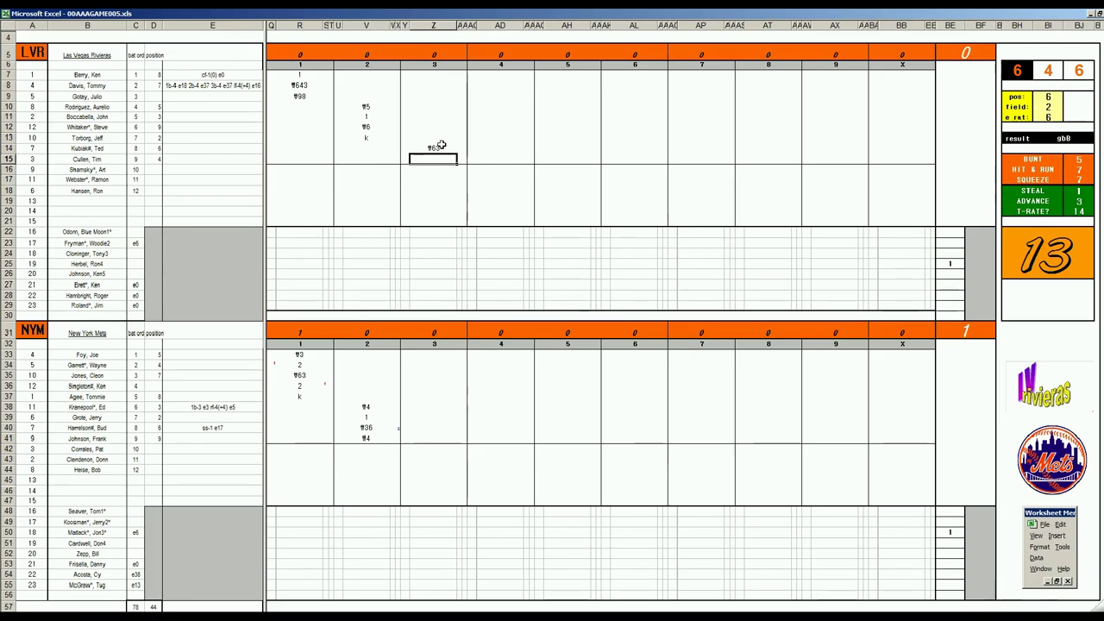
text(¶63)
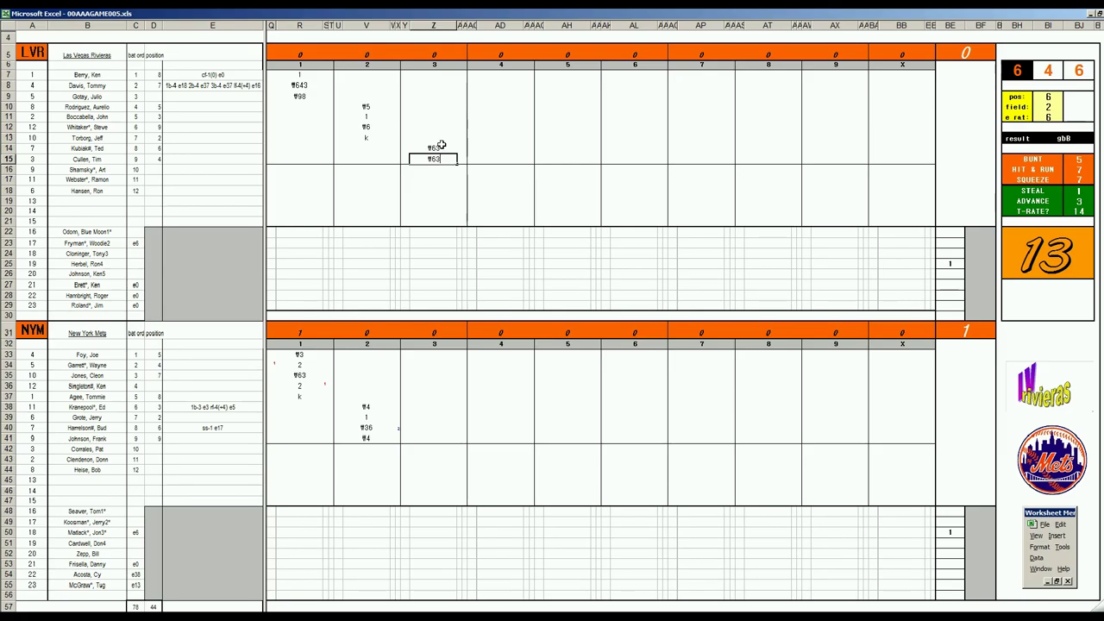
click(434, 75)
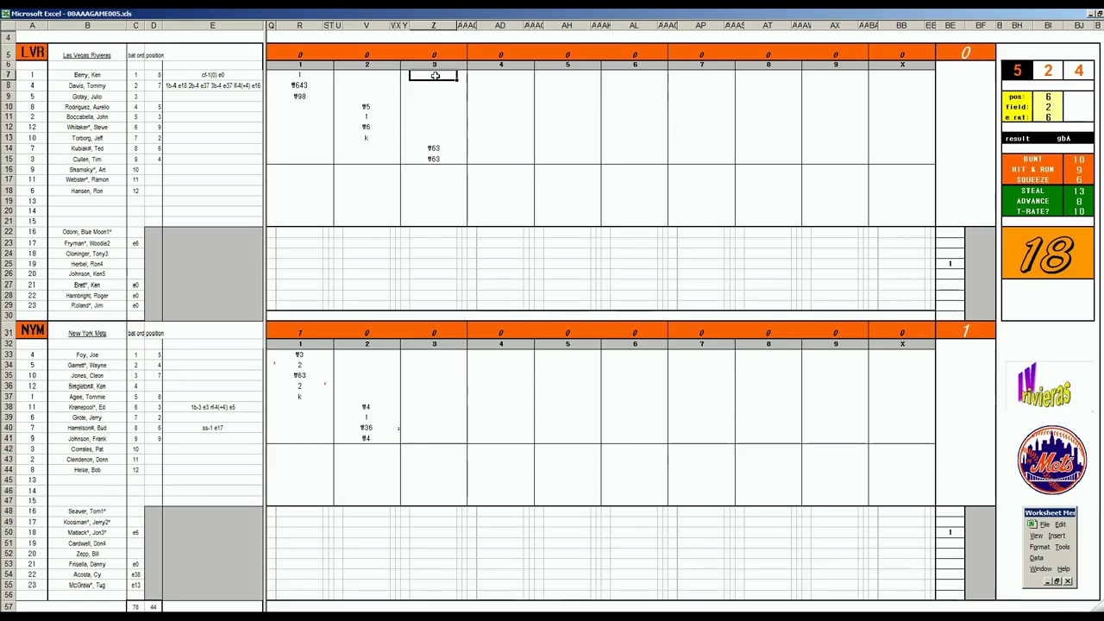
- Set position 4 and error rating 10, then record e4 for the leadoff batter
text(4)
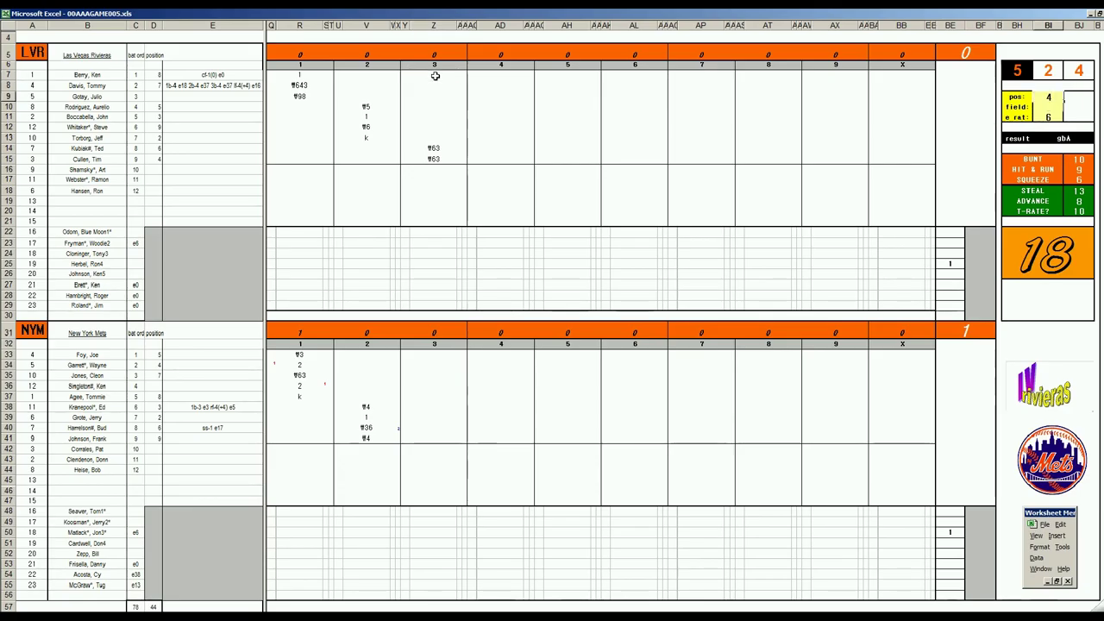
key(Return)
text(10)
key(Return)
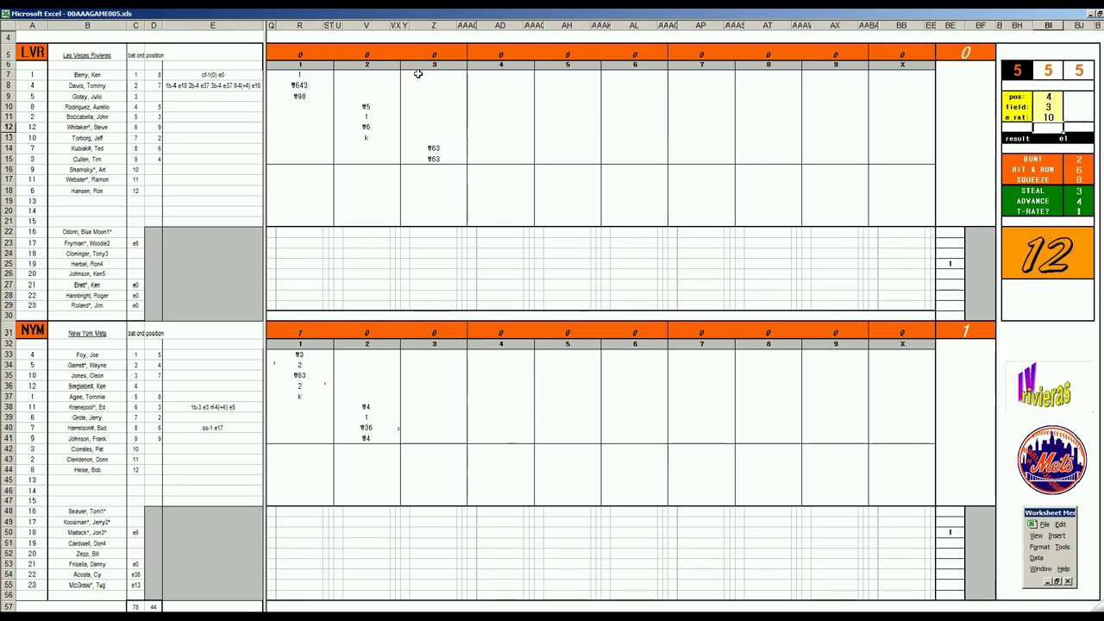
click(434, 76)
text(e4)
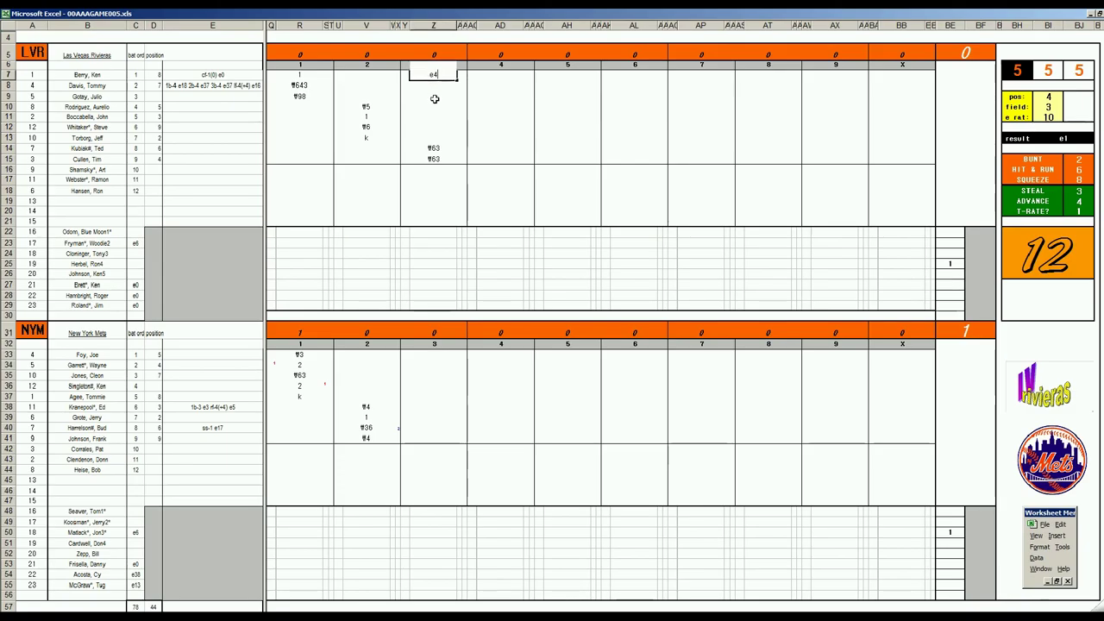
key(Return)
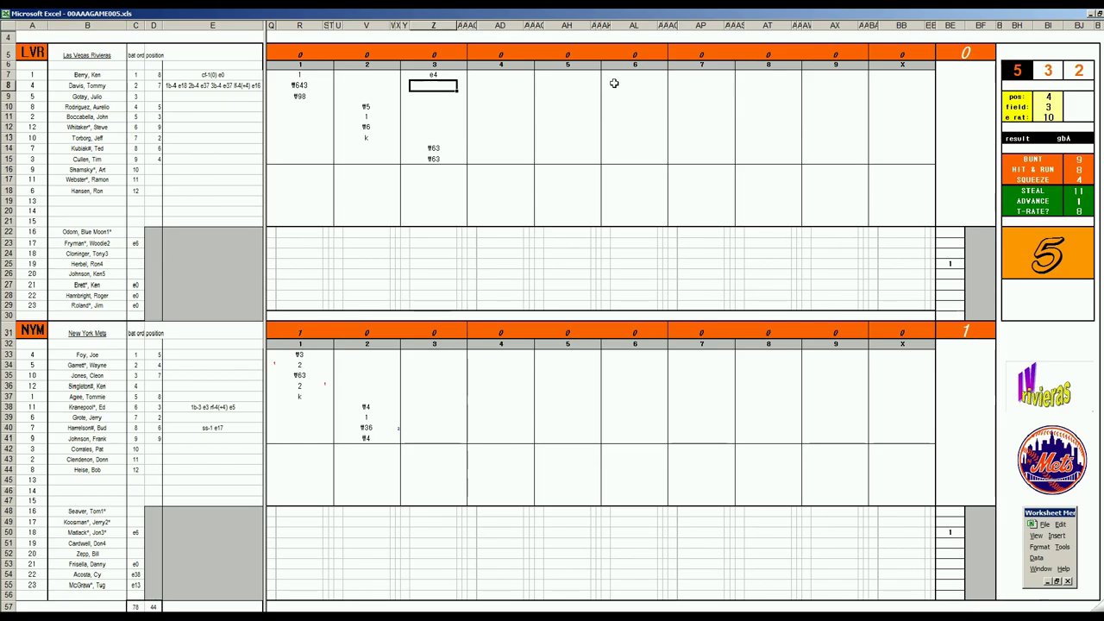
- Set the position back to 6 and record ¶63 for the second batter
click(1051, 97)
text(6)
key(Return)
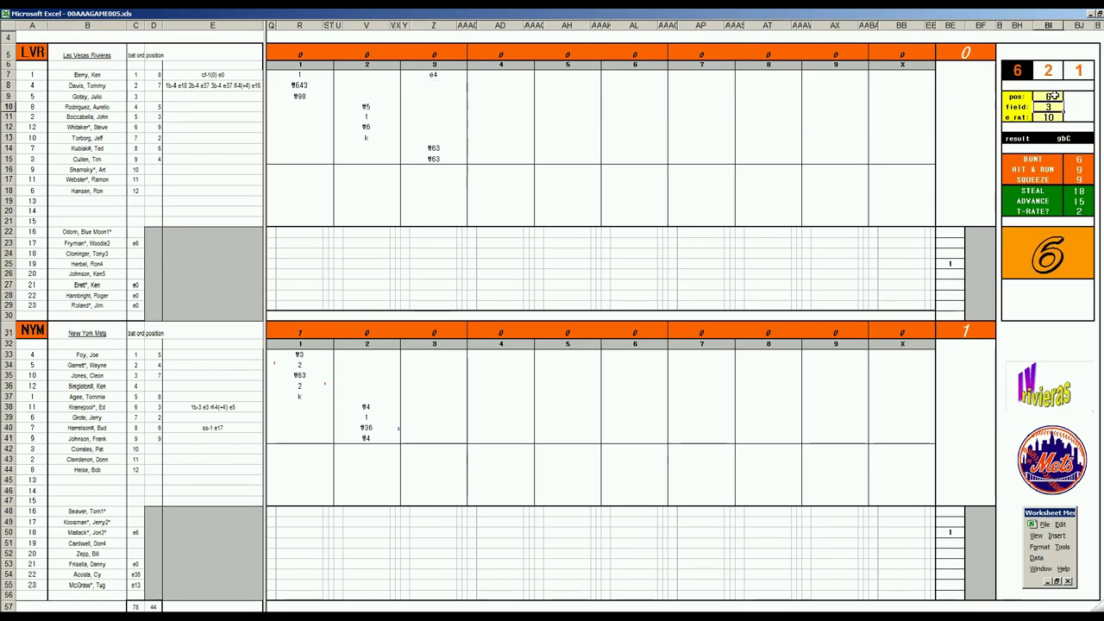
click(431, 86)
text(#63)
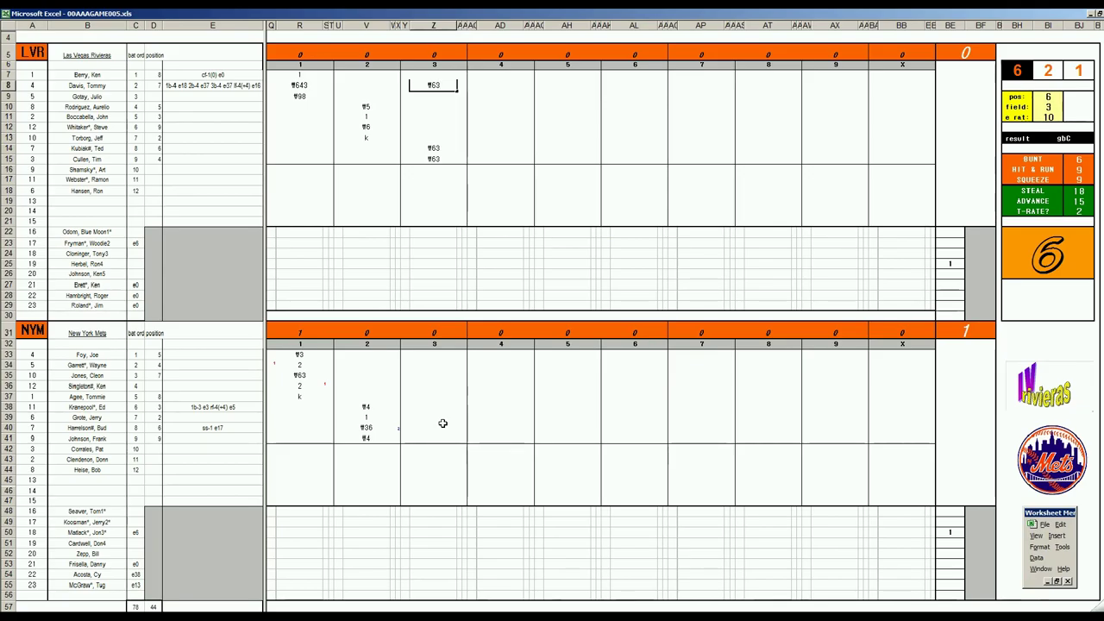
click(438, 354)
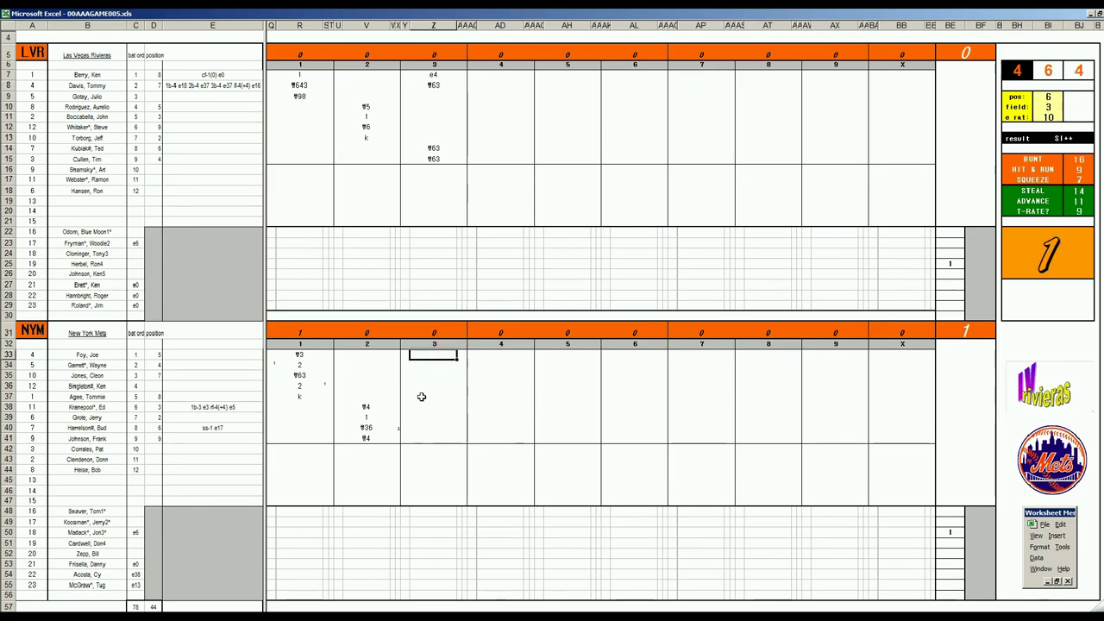
- Record ¶6, ¶4 and ¶8 for the Mets' three third-inning batters in Z33:Z35
text(g6)
key(Return)
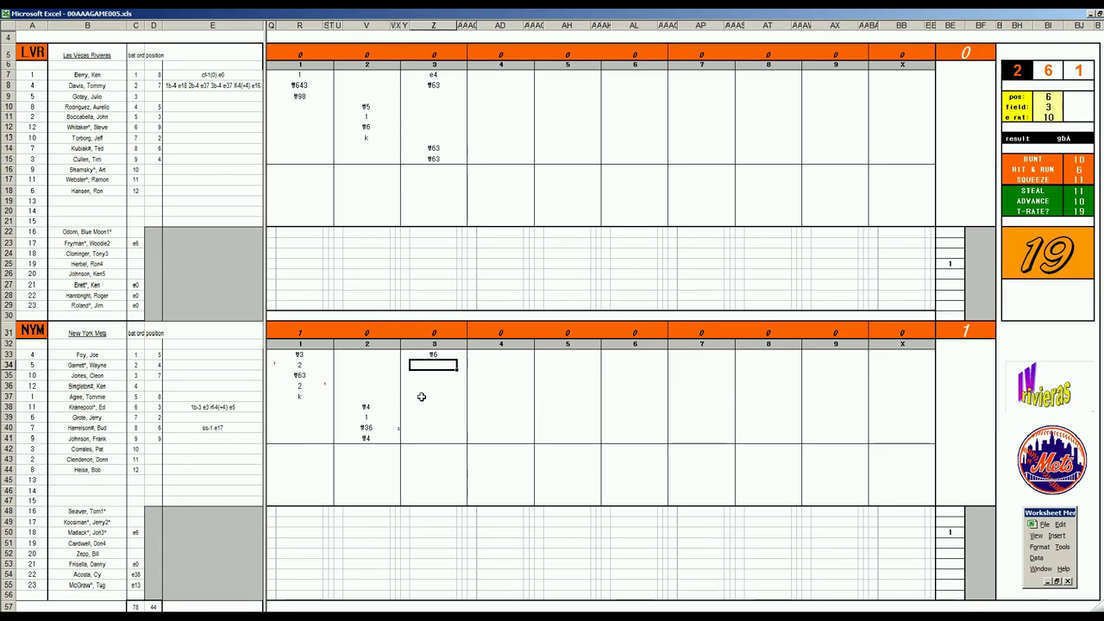
text(g4)
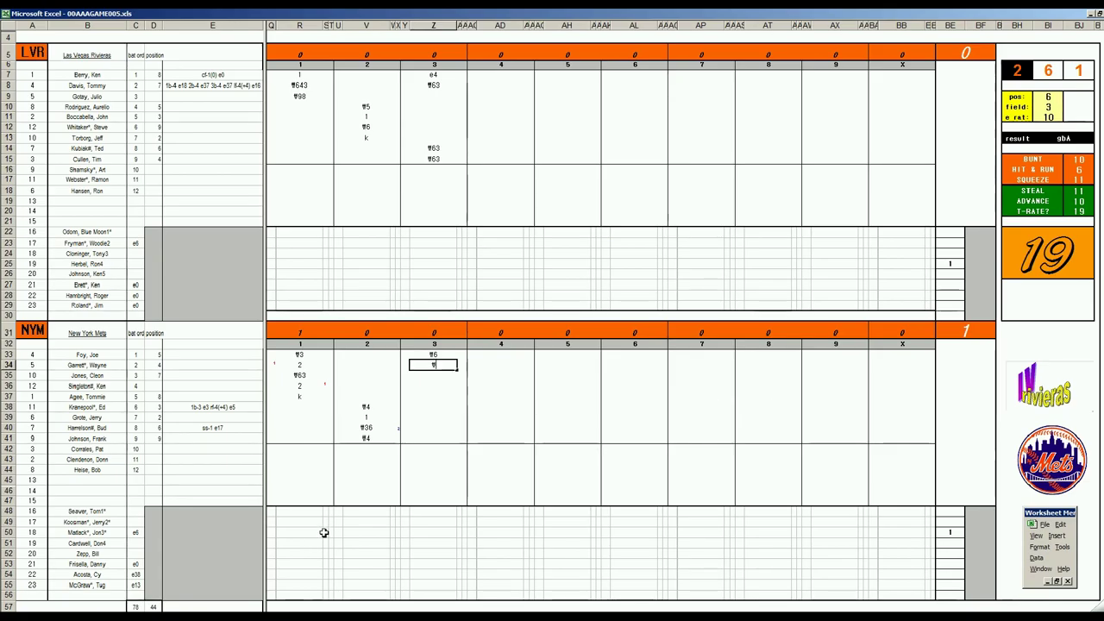
key(Return)
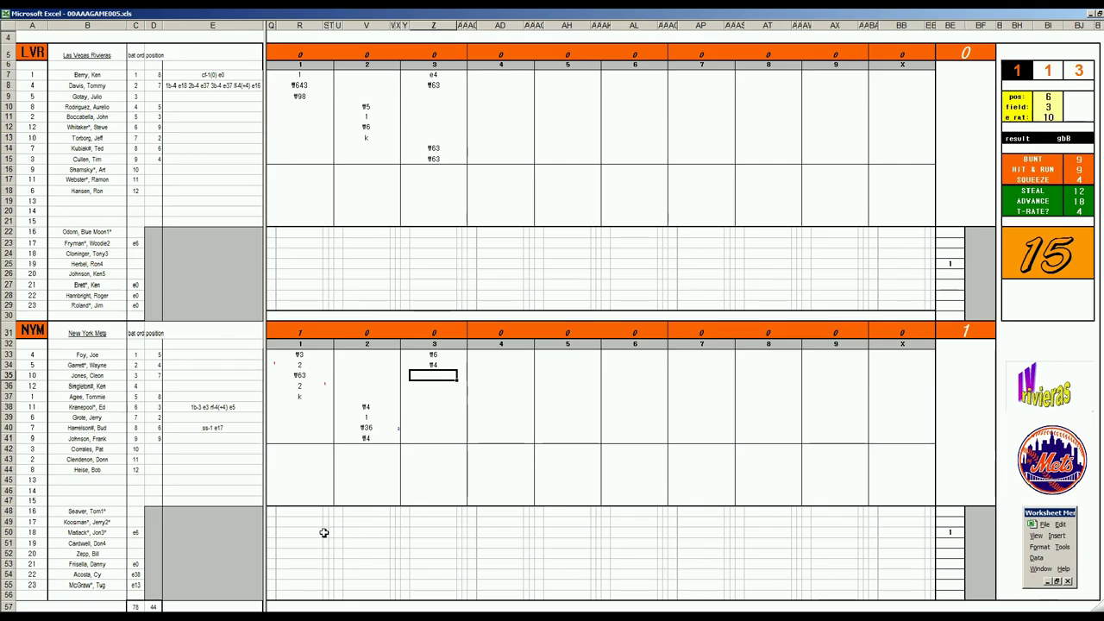
text(g8)
click(493, 93)
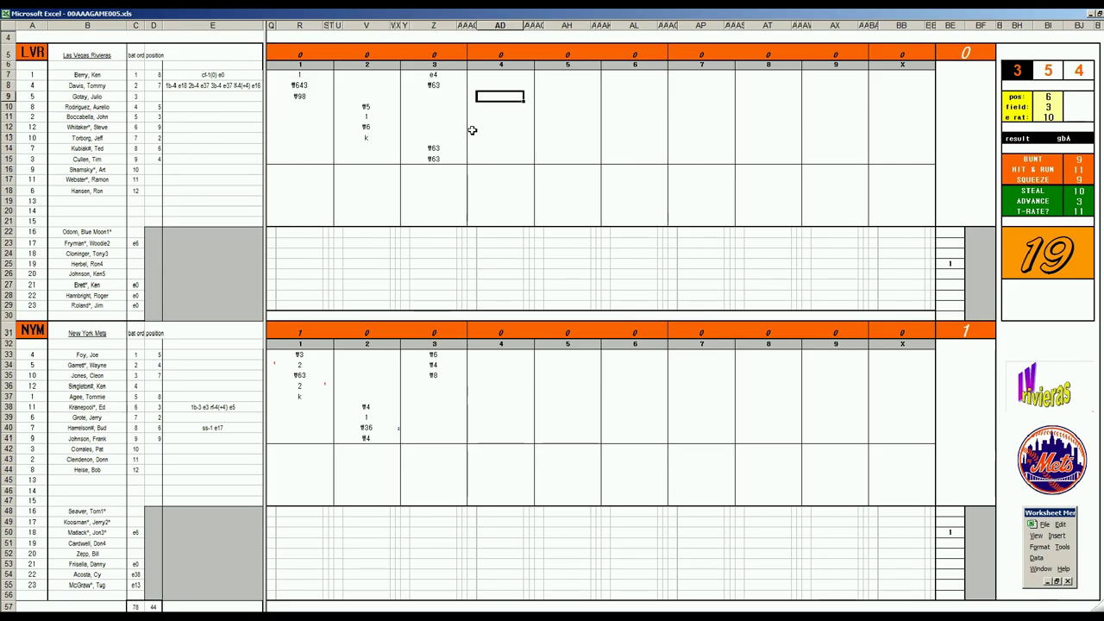
- Record ¶7, ¶63, 1 and ¶63 for the Rivieras' fourth inning in AD8:AD12
text(g7)
key(Return)
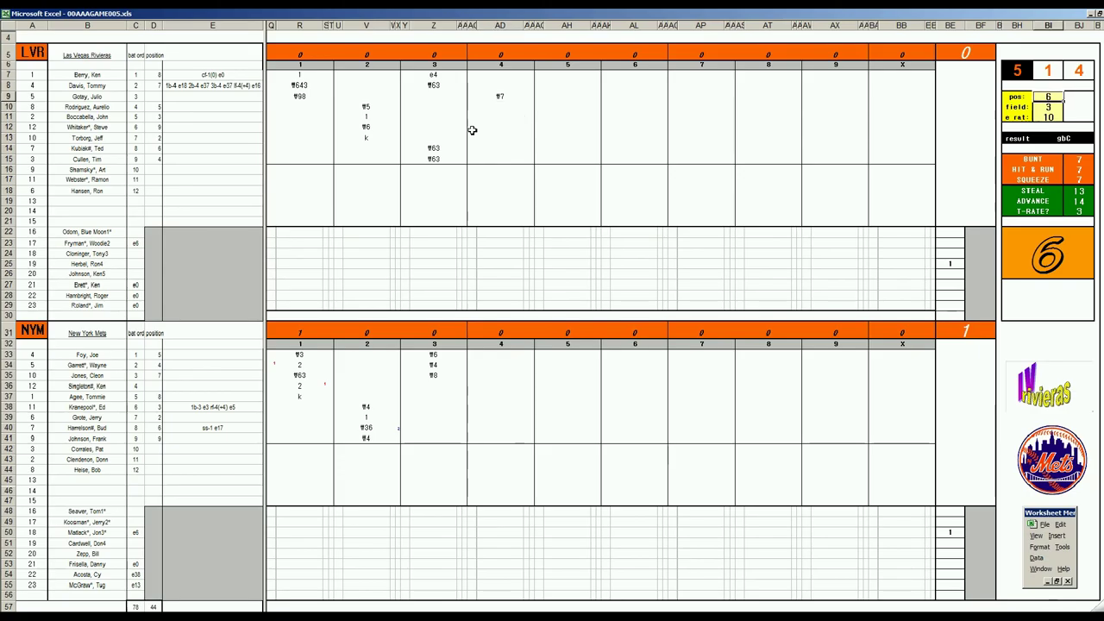
text(g63)
key(Return)
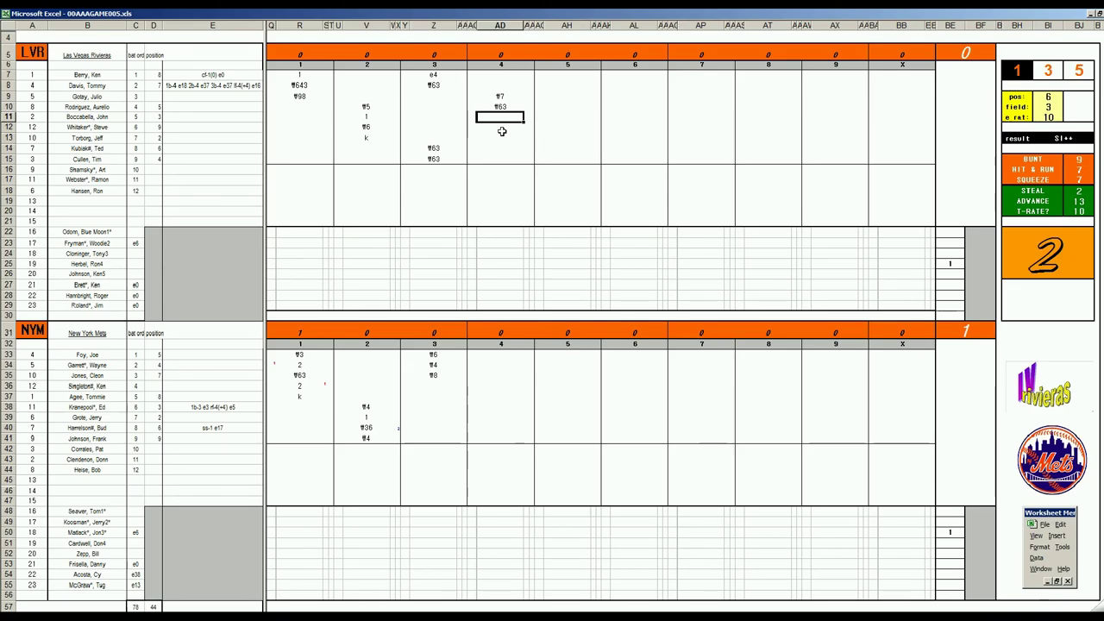
text(1)
key(Return)
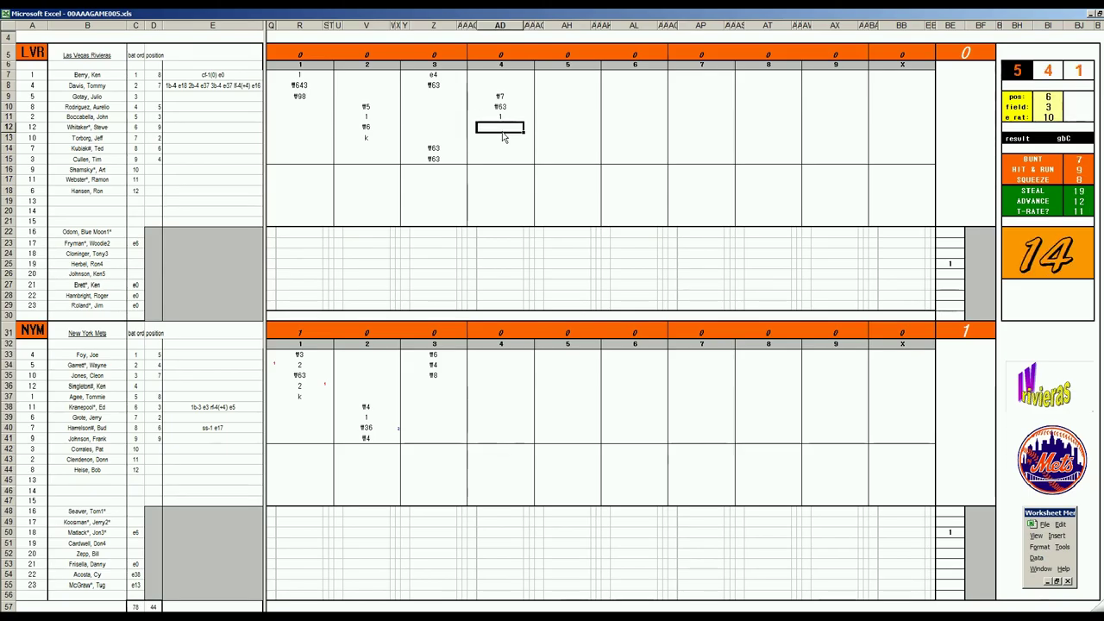
text(g63)
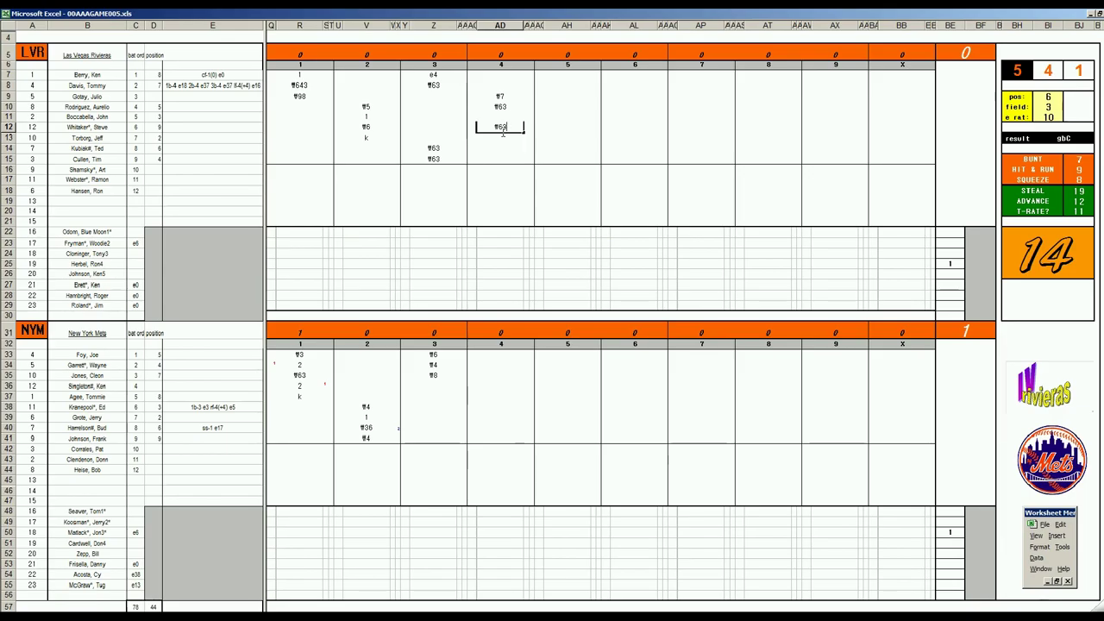
click(494, 385)
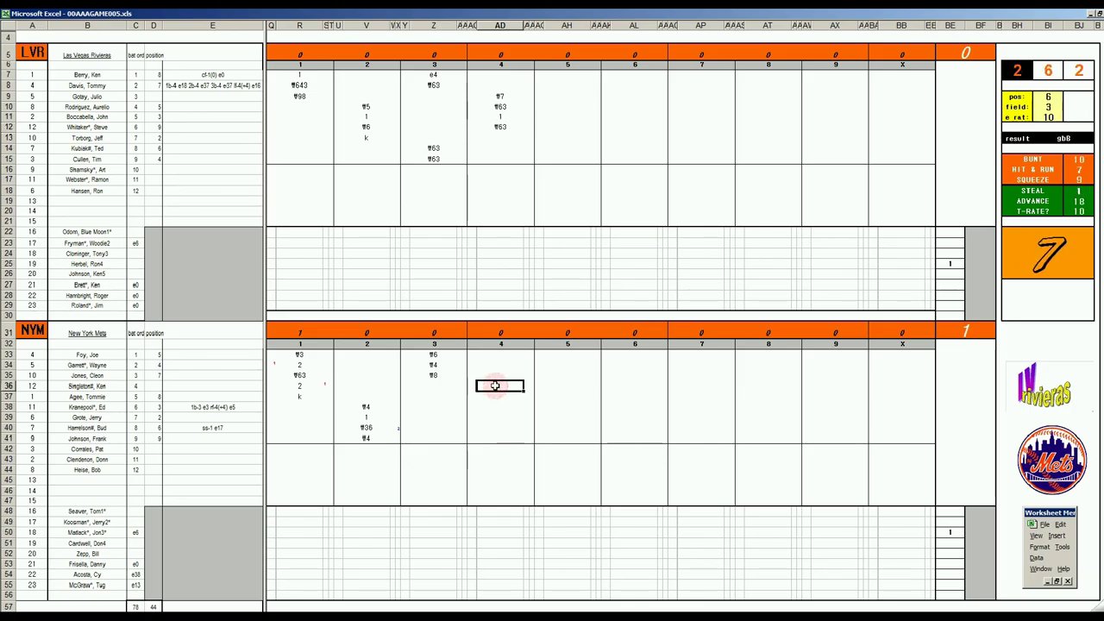
- Enter k, k, 2, 8 and ¶33 down AD36:AD40 for the Mets' fourth-inning batters
text(k)
key(Return)
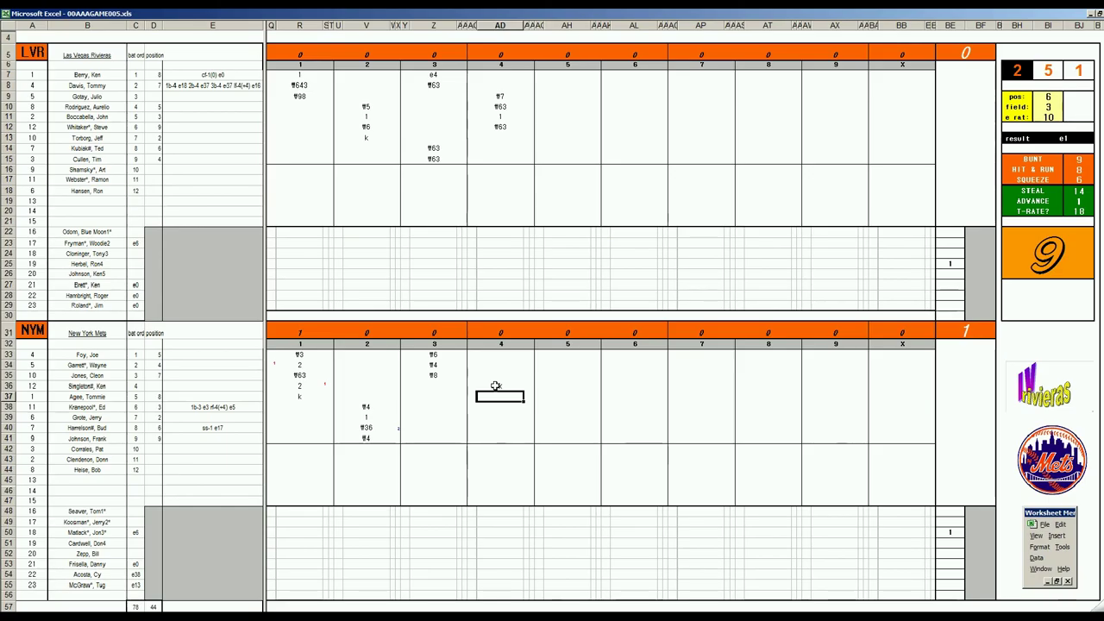
text(k)
key(Return)
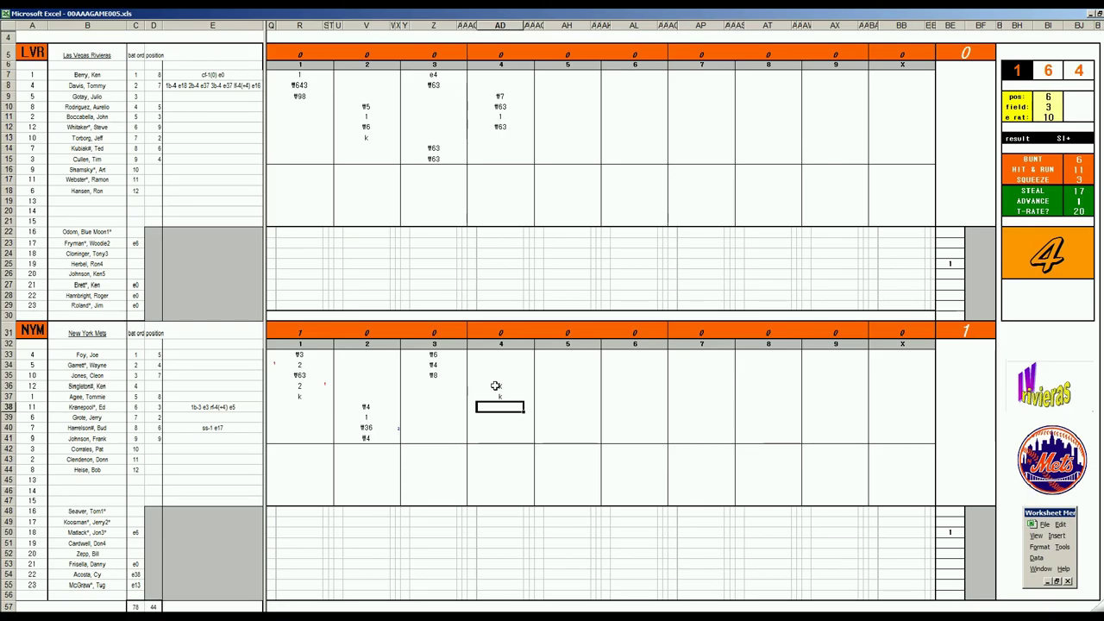
text(2)
key(Return)
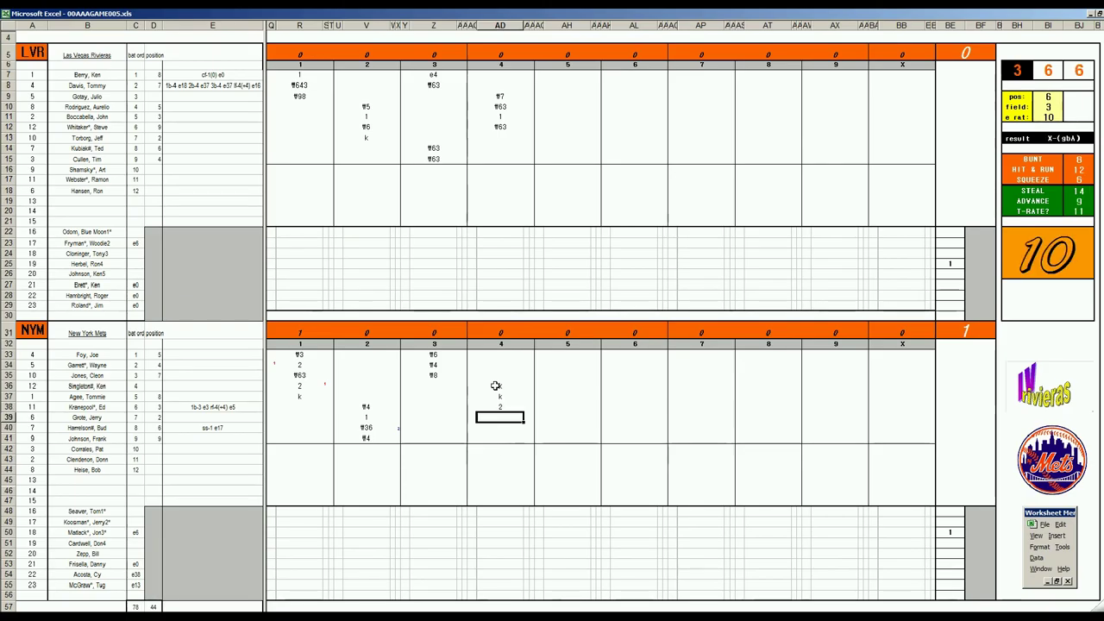
text(8)
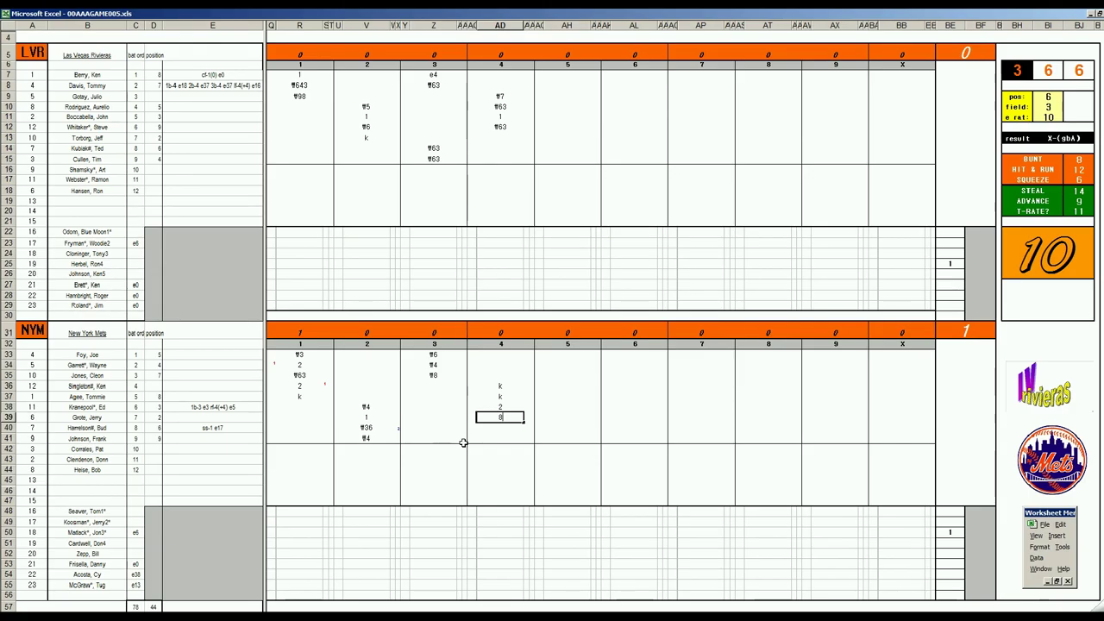
key(Return)
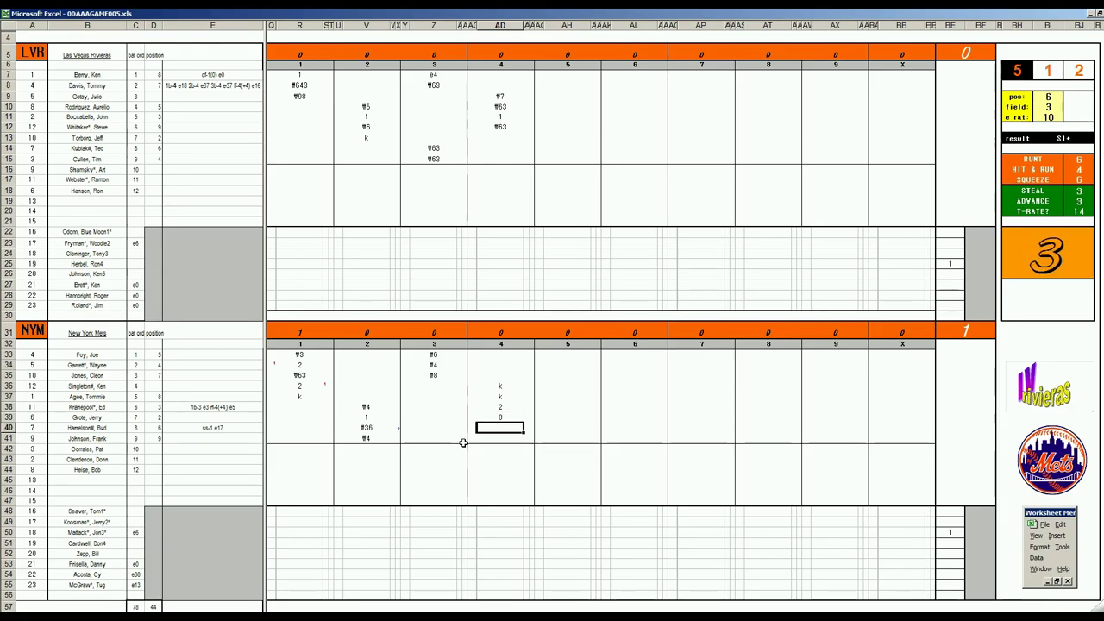
text(f33)
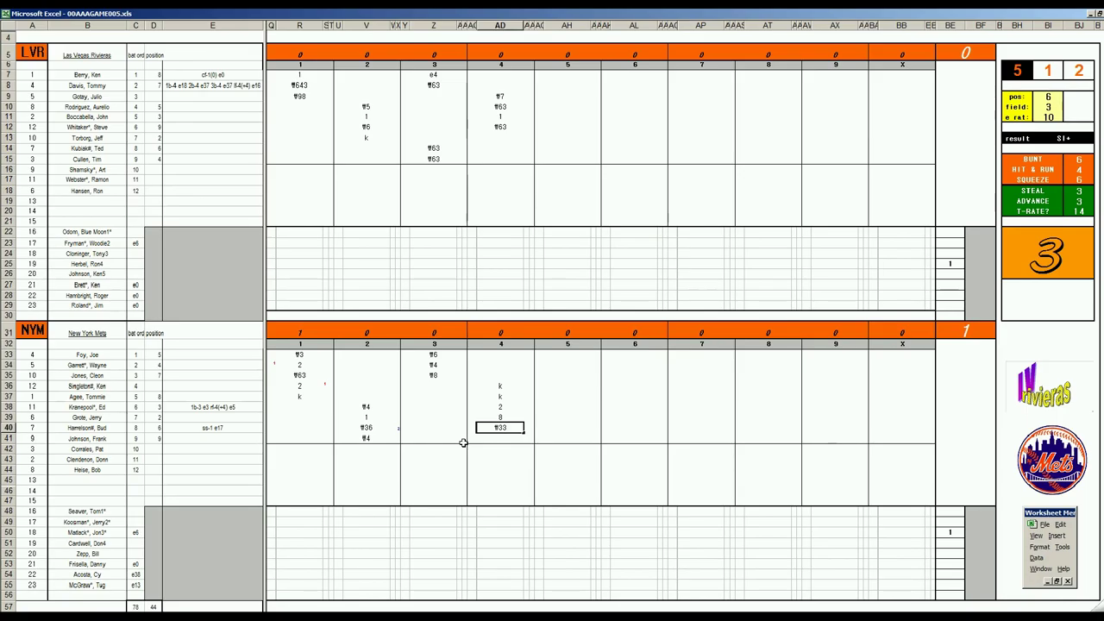
click(559, 139)
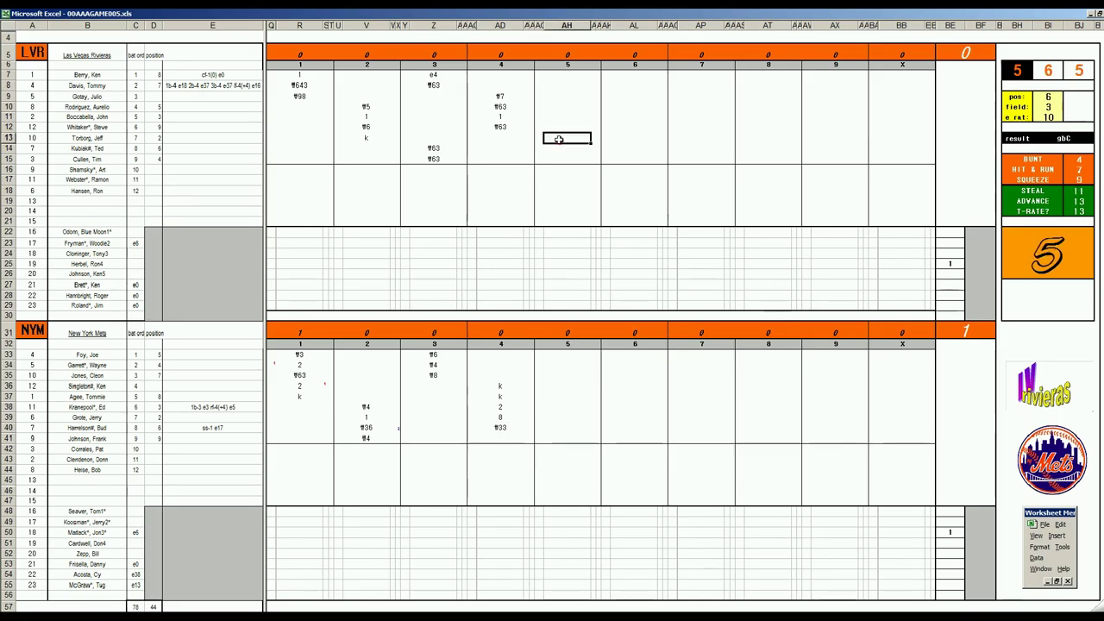
- Record k, f6 and 1 for the Rivieras' last three fifth-inning batters in AH13:AH15
text(k)
key(Return)
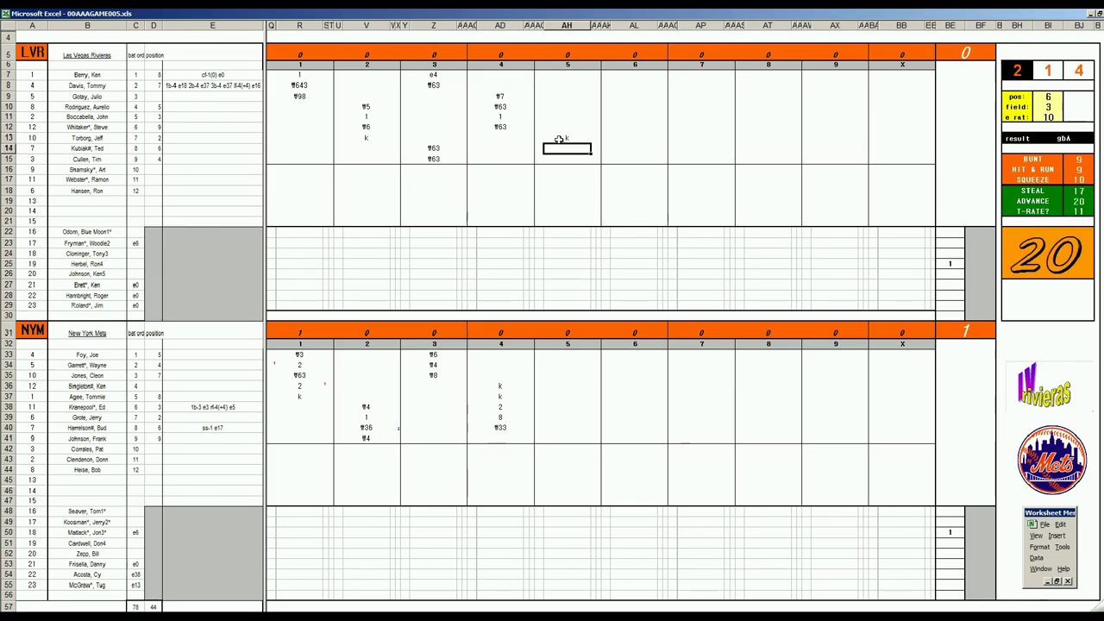
text(f6)
key(Return)
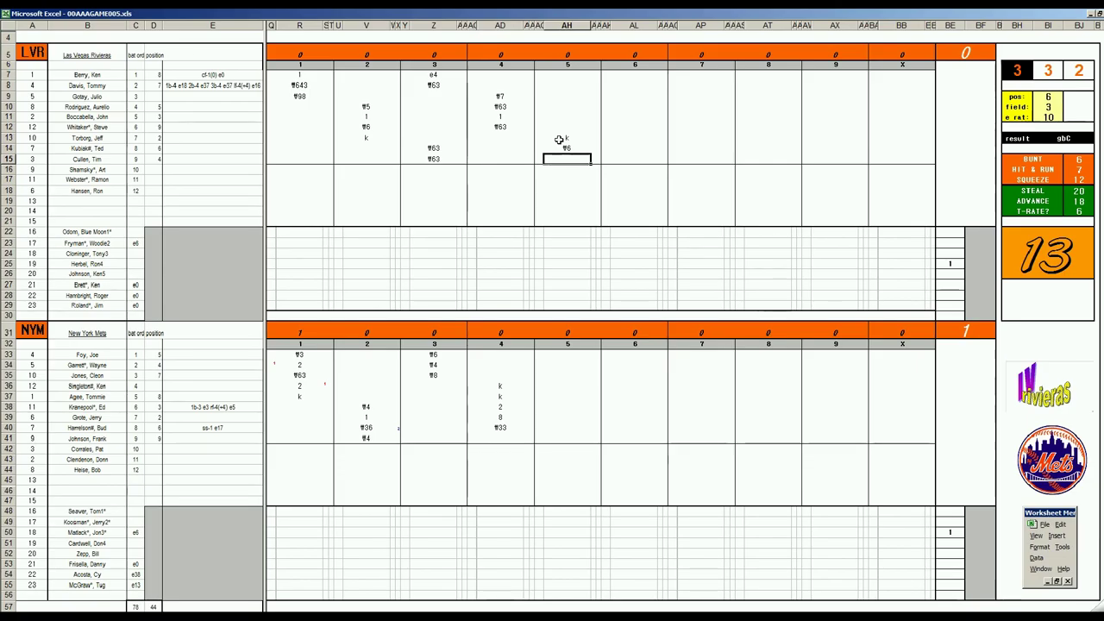
text(1)
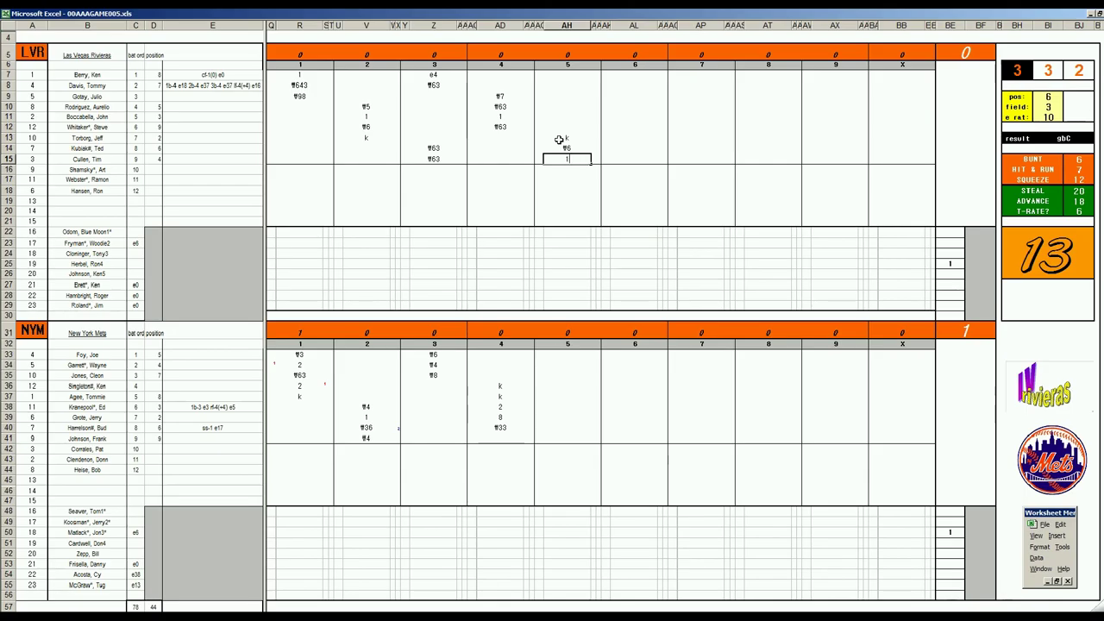
key(Up)
key(Up)
key(Up)
key(Up)
key(Up)
key(Up)
key(Up)
key(Up)
- Enter 8 for the leadoff batter in AH7 and k for the next in AH8
text(8)
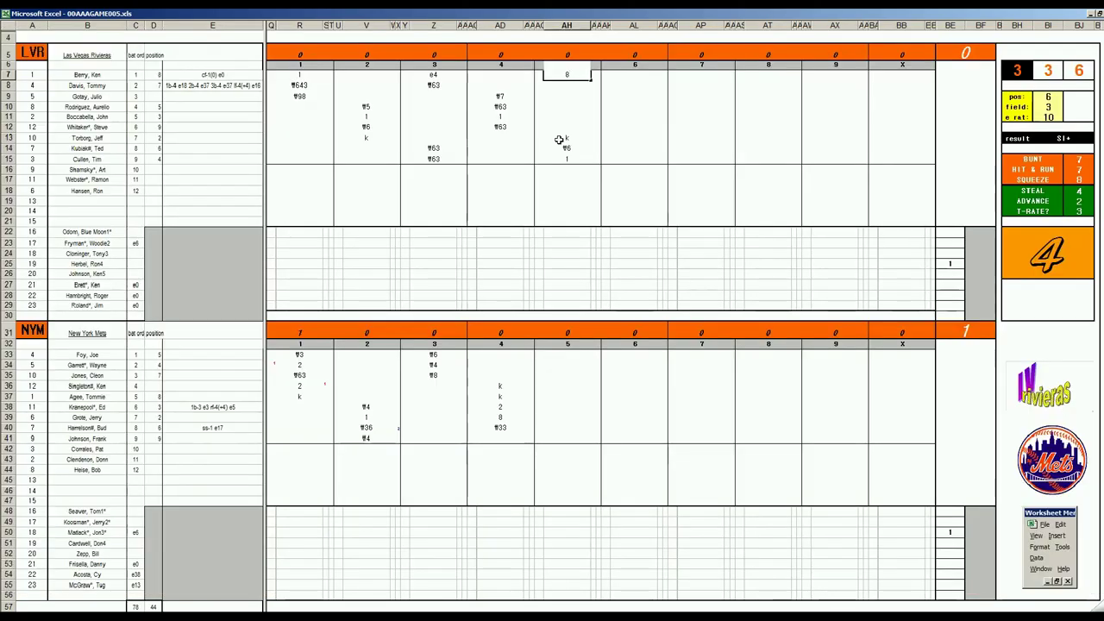
key(Return)
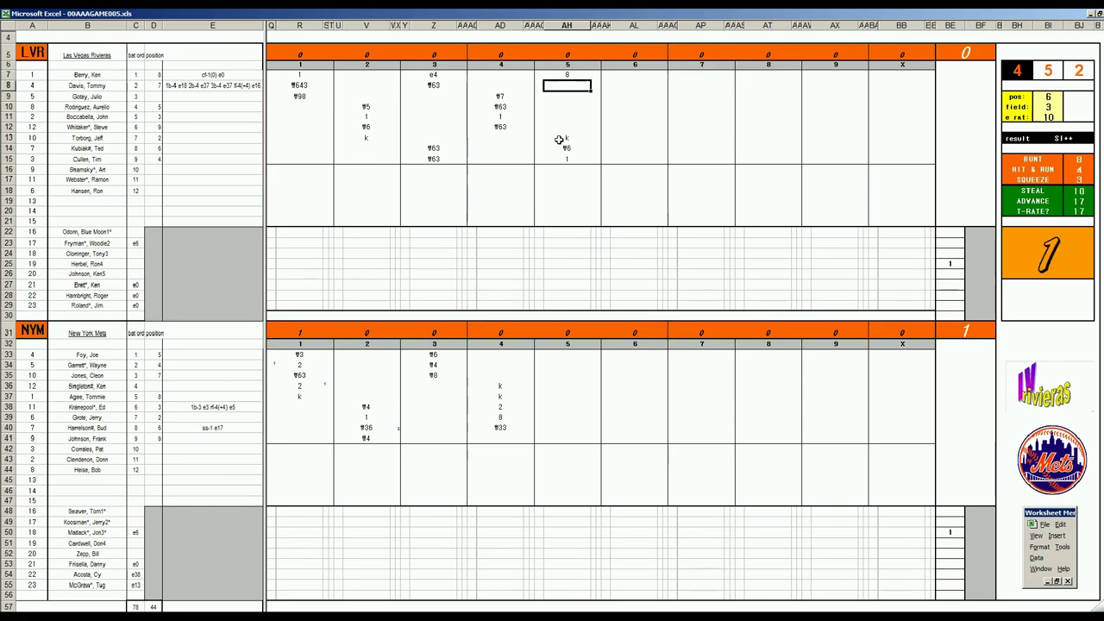
text(k)
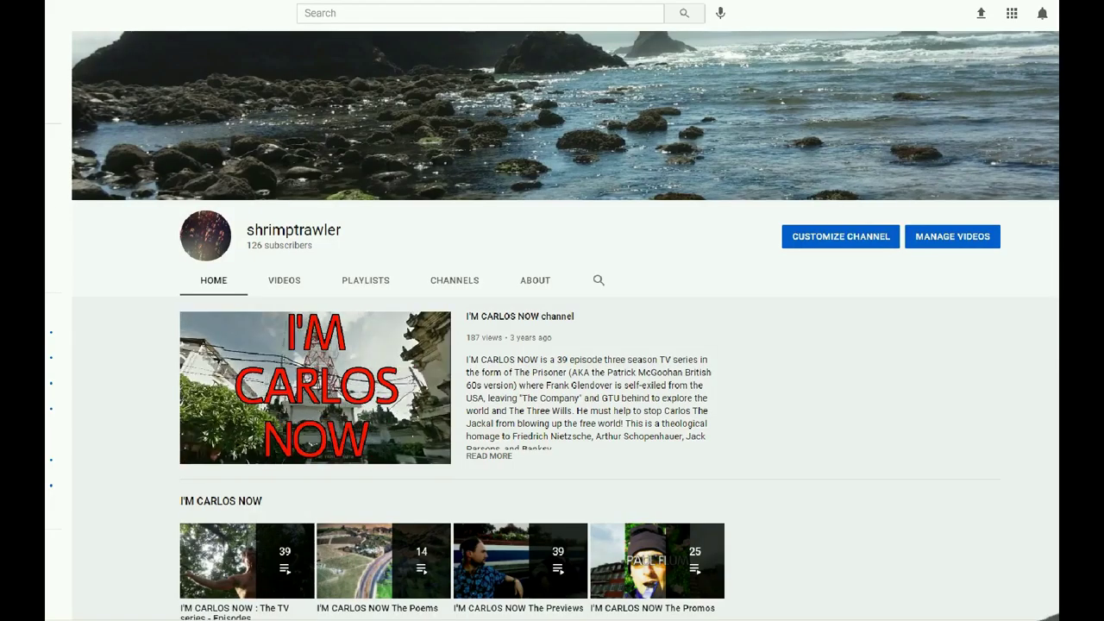
scroll(565, 325, down, 3)
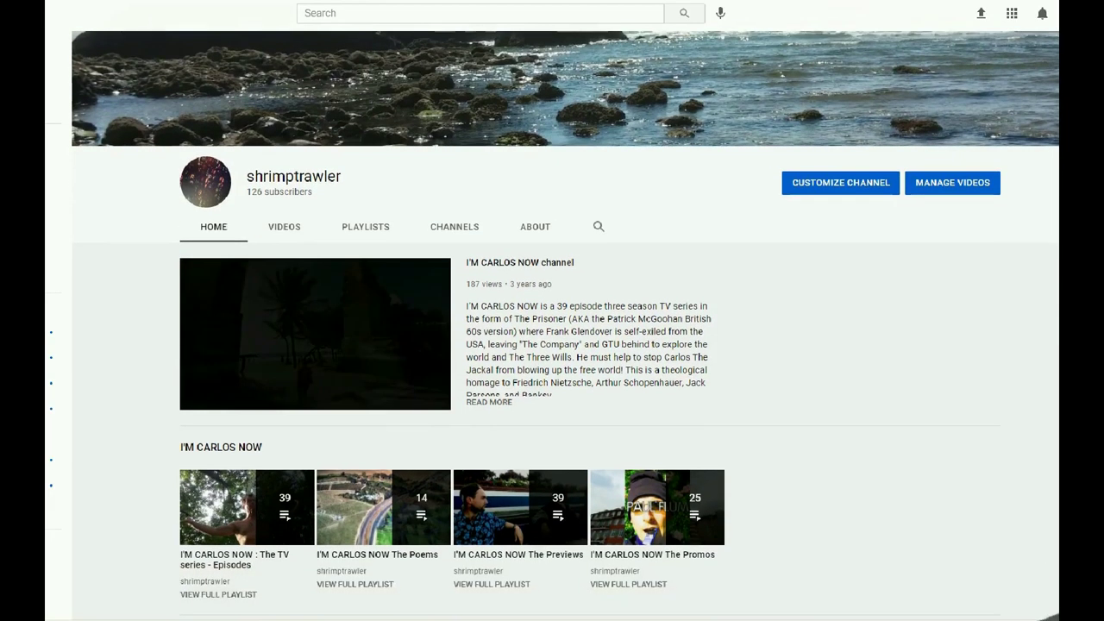
scroll(564, 325, down, 3)
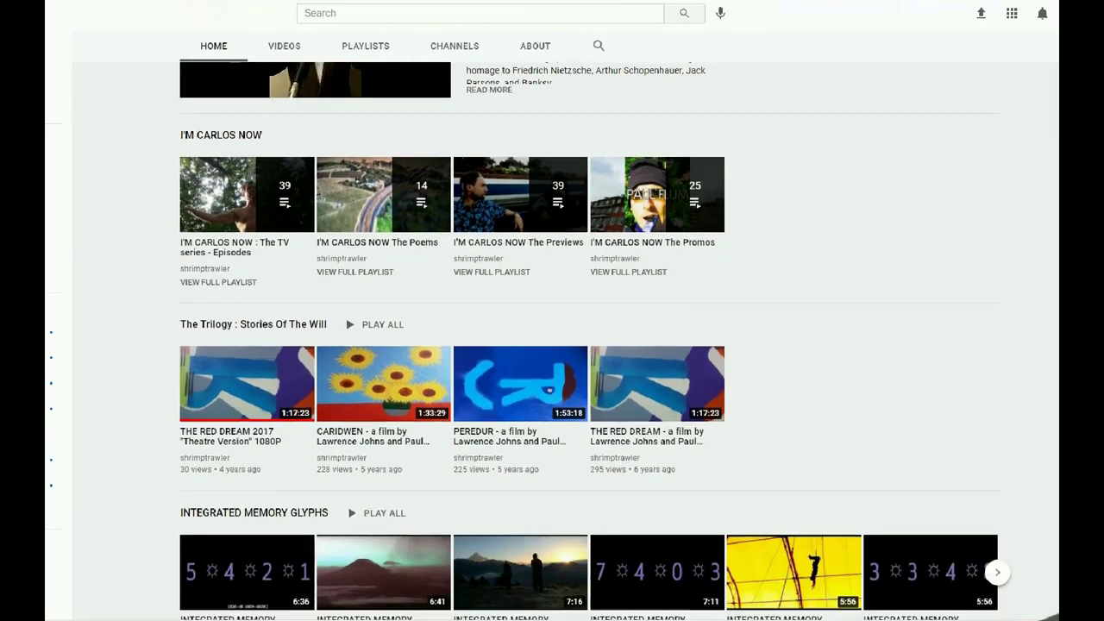
scroll(565, 325, down, 3)
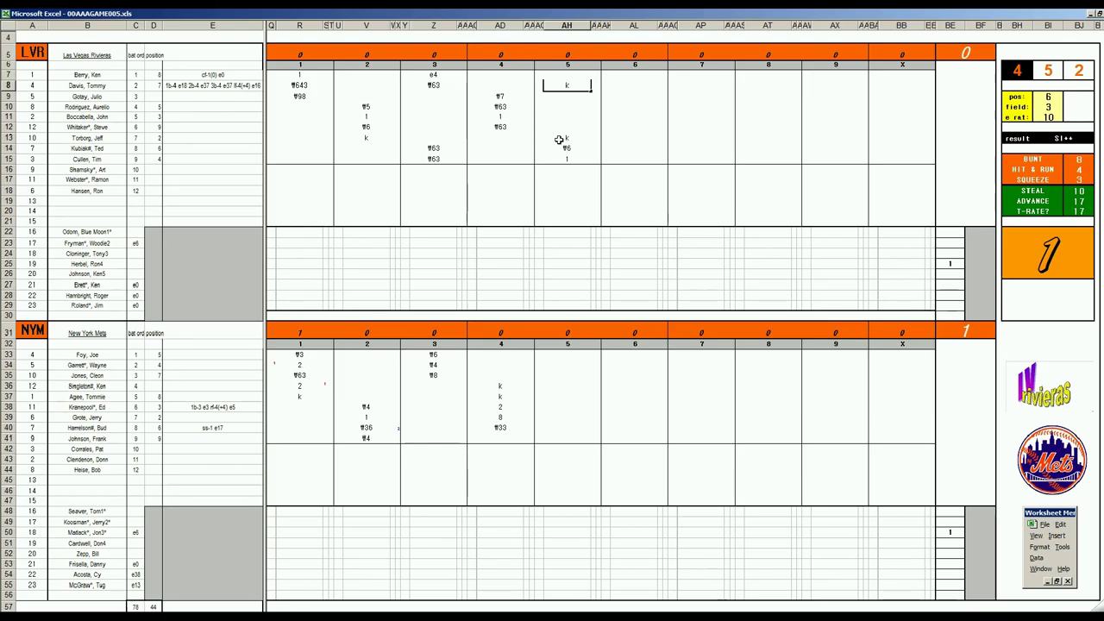
- Enter 8 in AH41, then ground-outs ¶643 and ¶43 for the Mets' first two fifth-inning batters
click(559, 440)
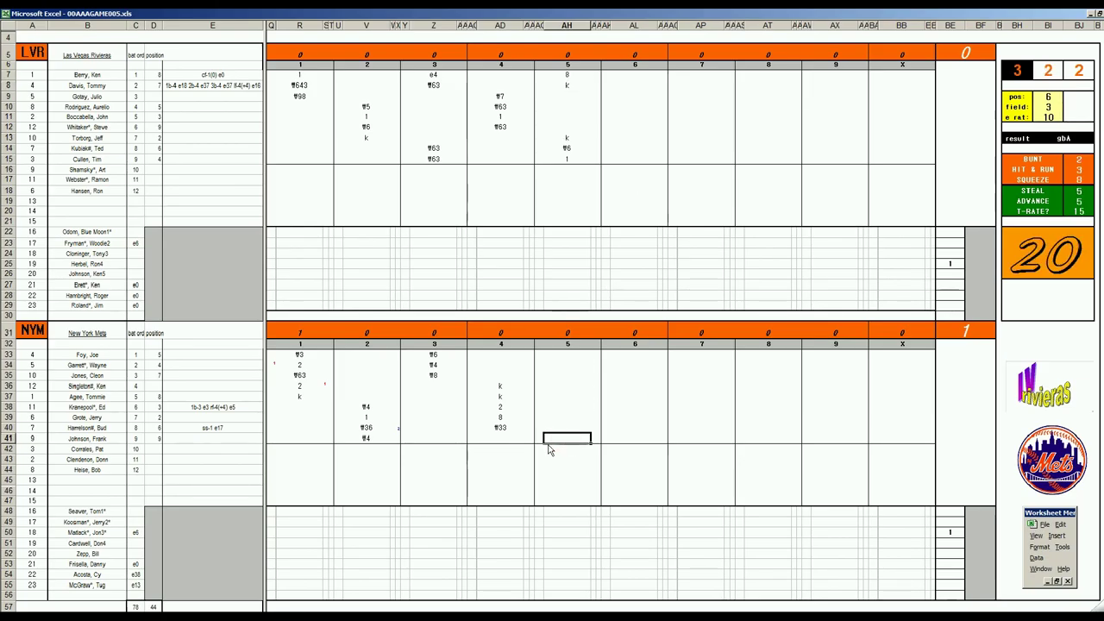
text(8)
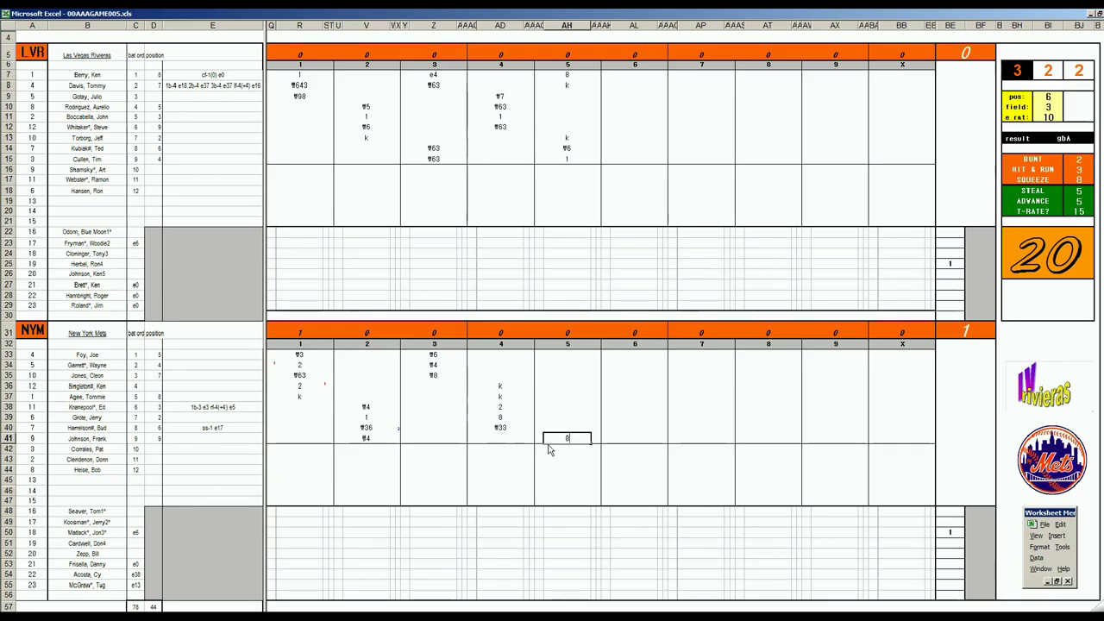
key(Return)
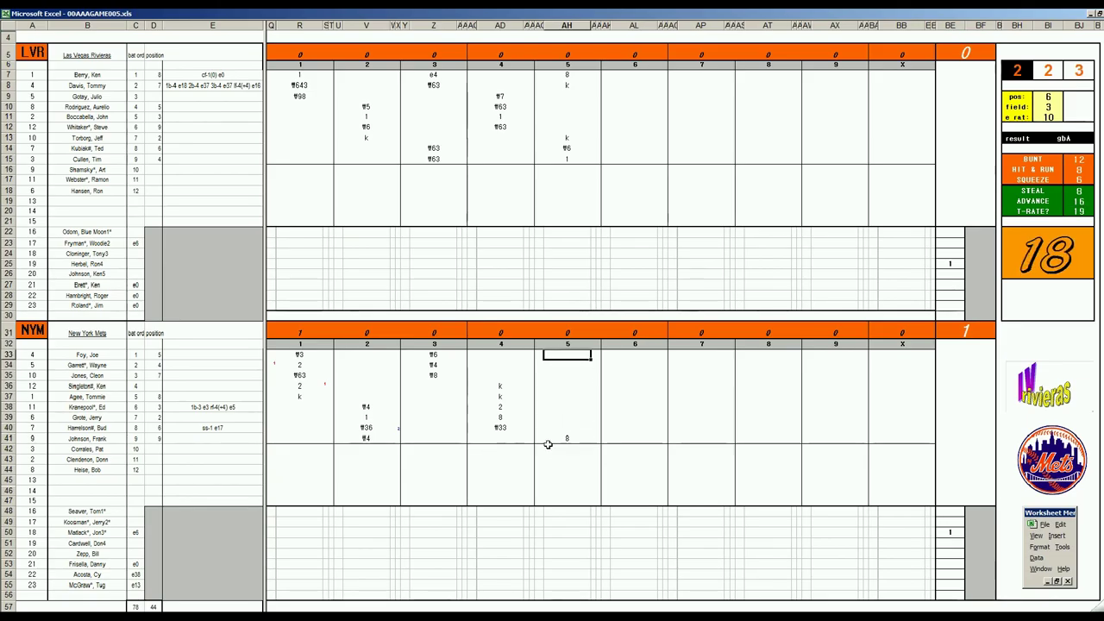
text(g643)
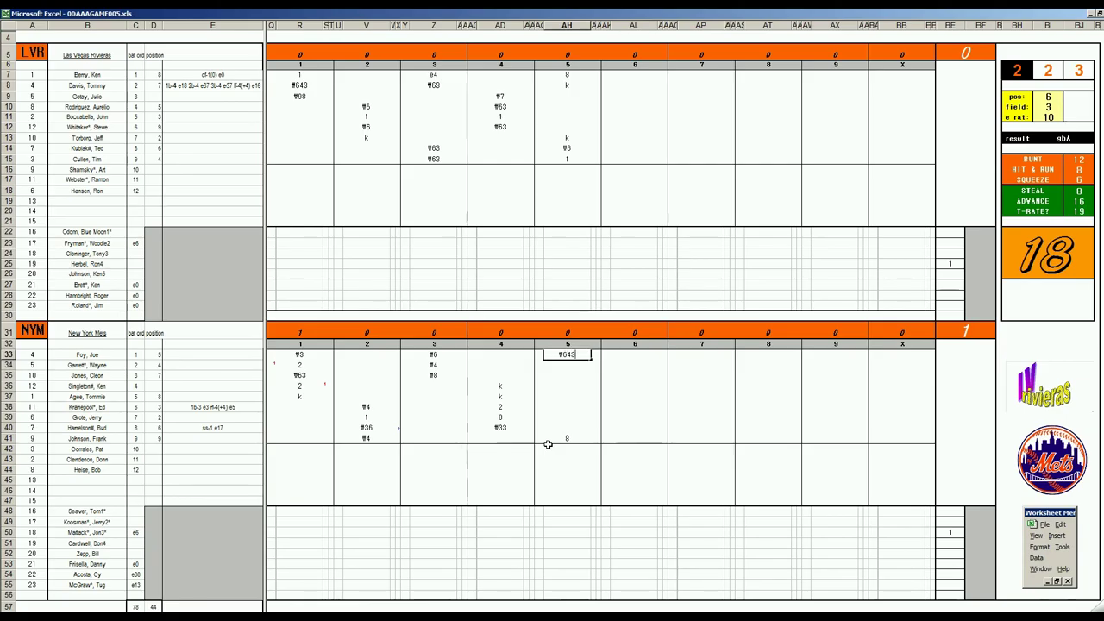
key(Return)
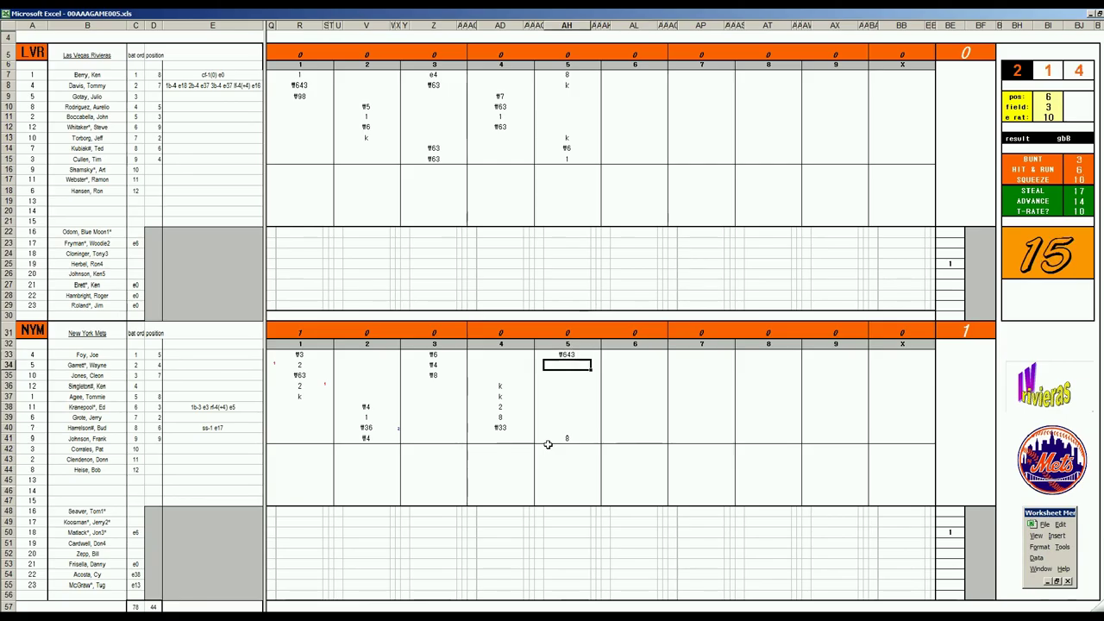
text(g43)
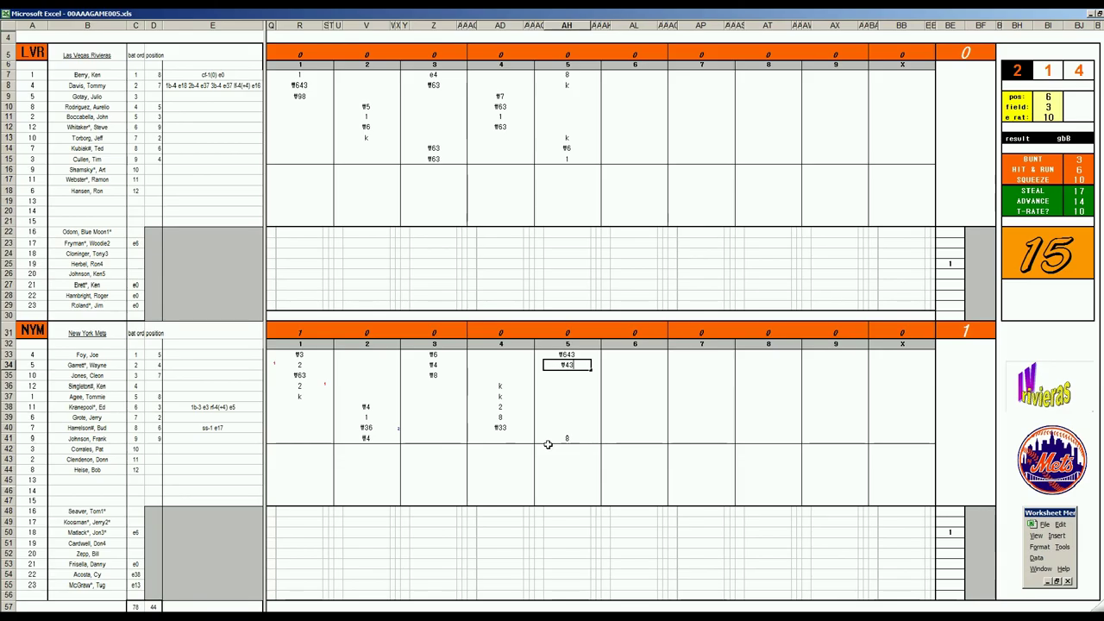
click(625, 99)
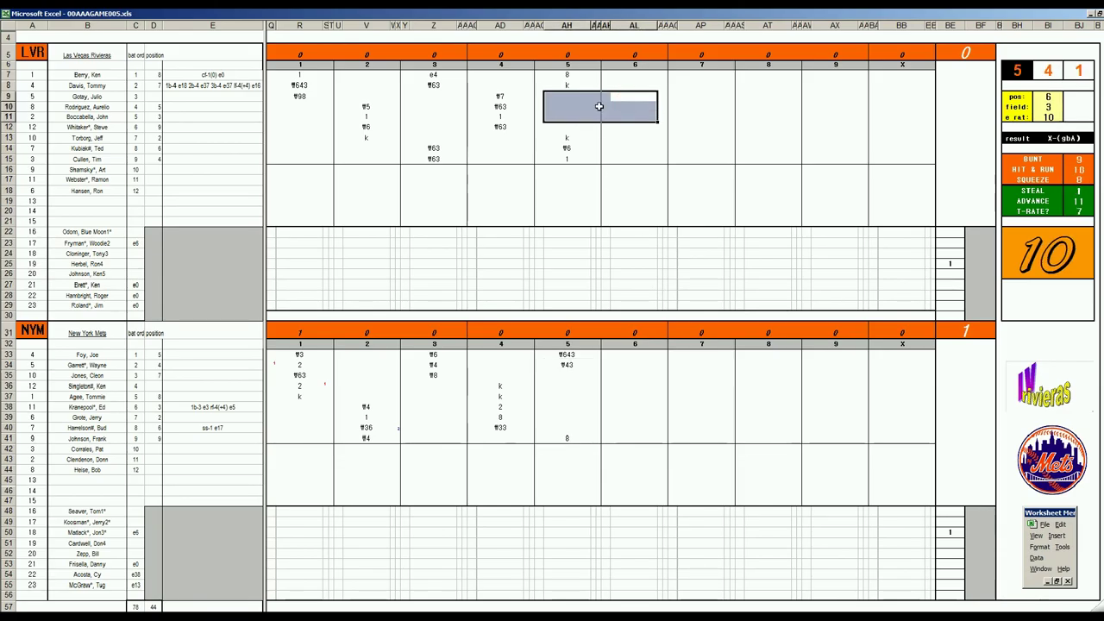
- Set the side panel's field rating to 1
click(597, 106)
click(618, 98)
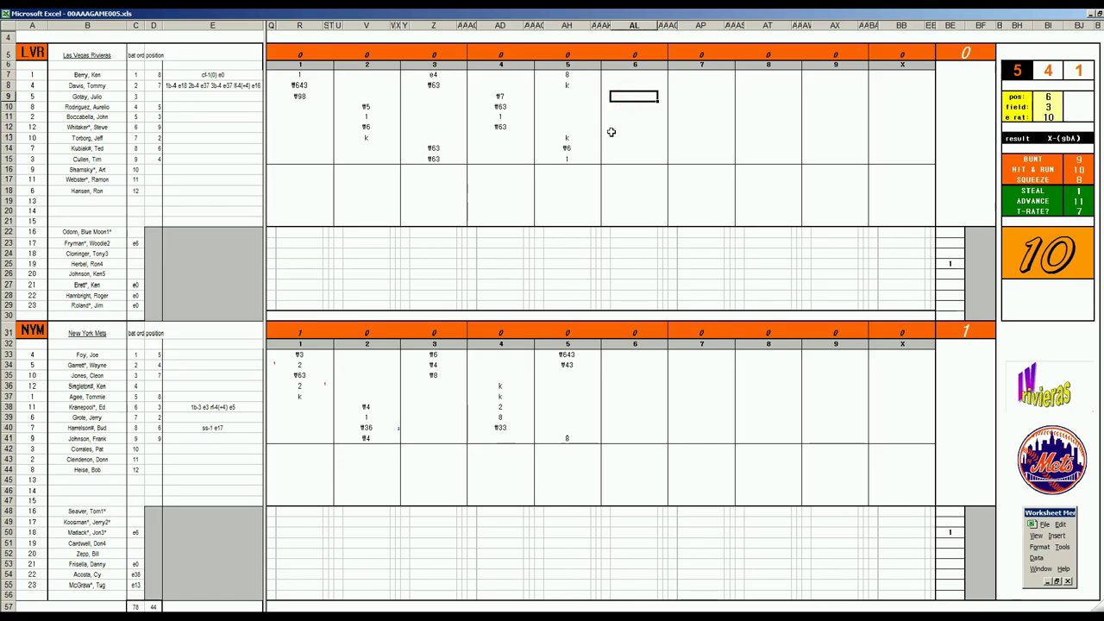
click(1053, 106)
text(1)
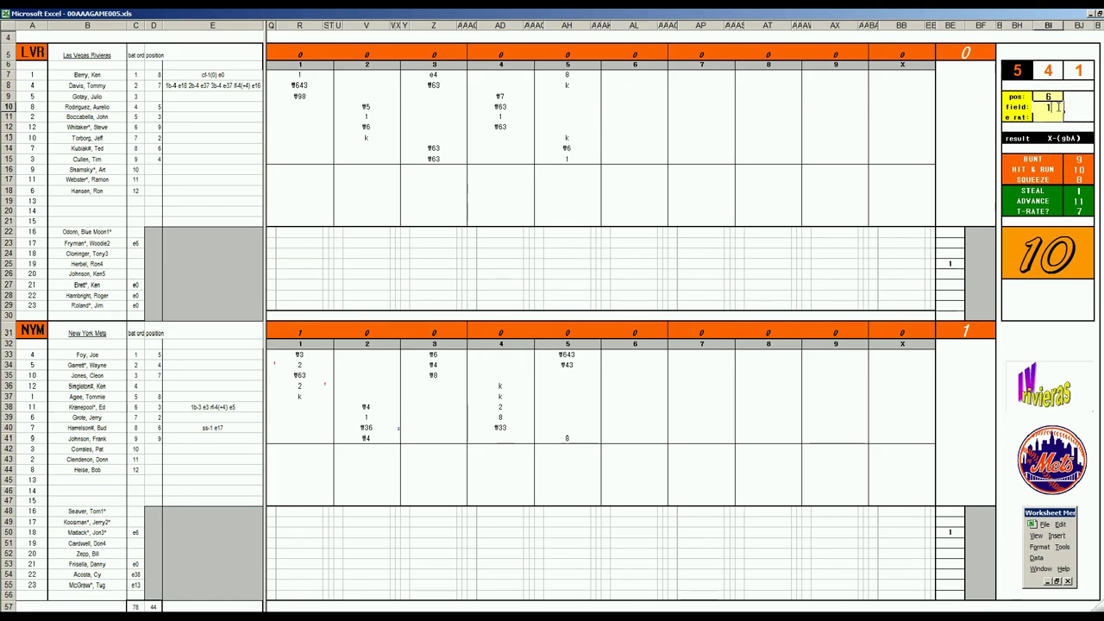
key(Return)
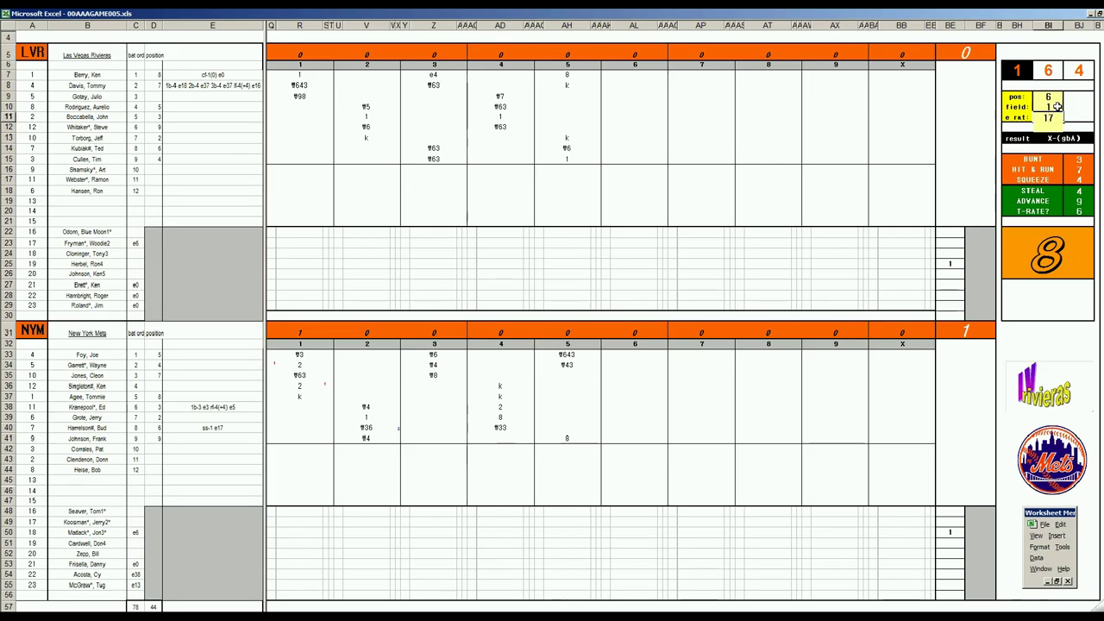
- Enter ¶63 in AL9 and set the e rat to 17
click(645, 101)
text(¶63)
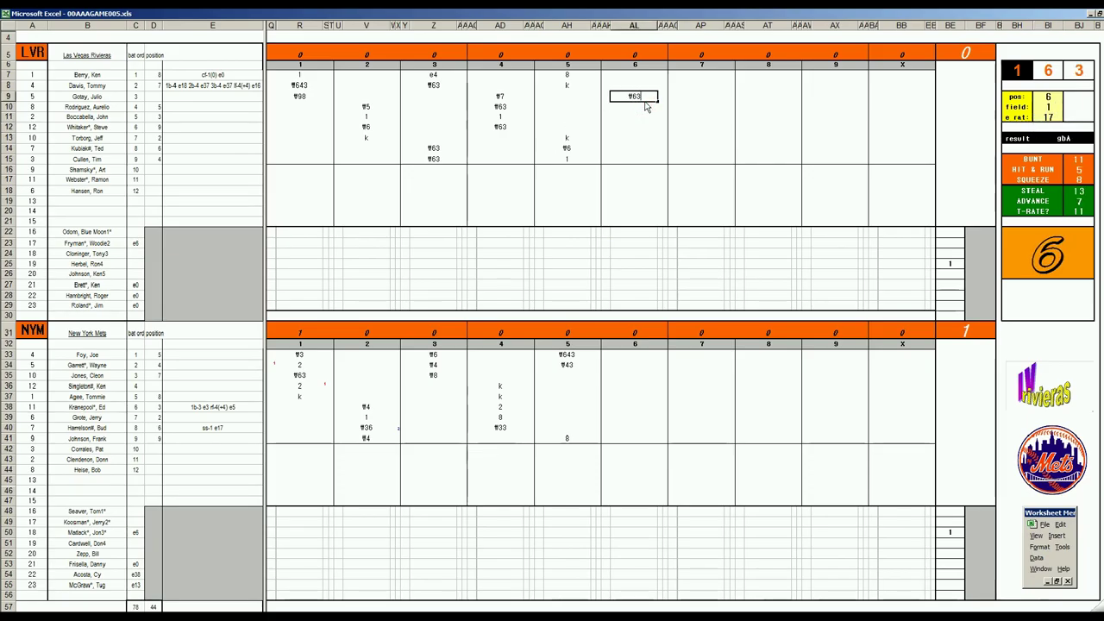
click(1047, 117)
text(17)
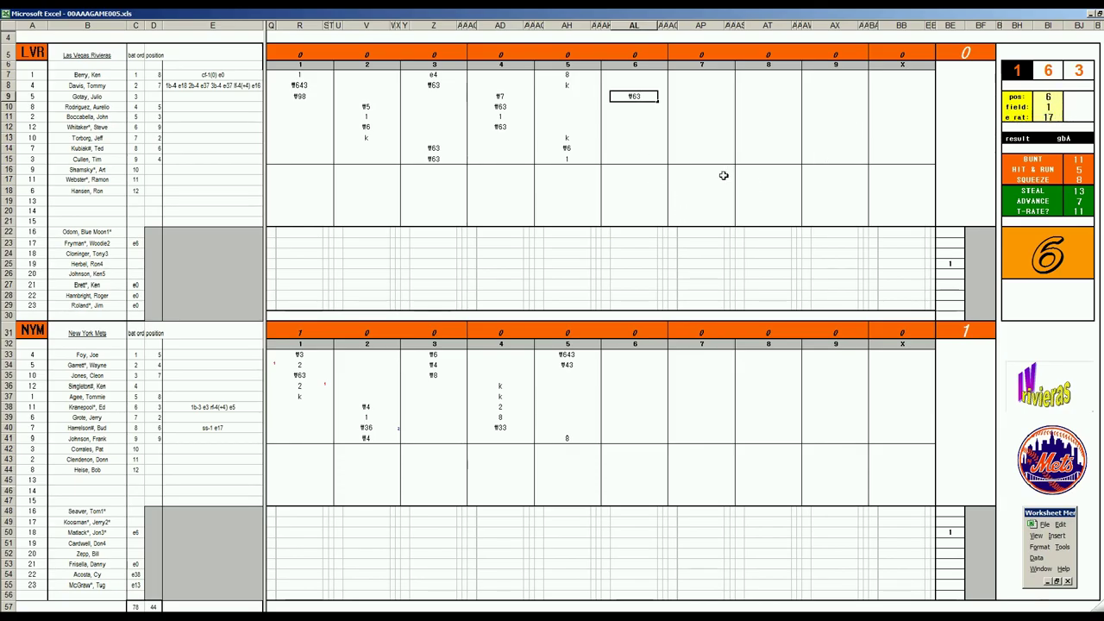
key(Return)
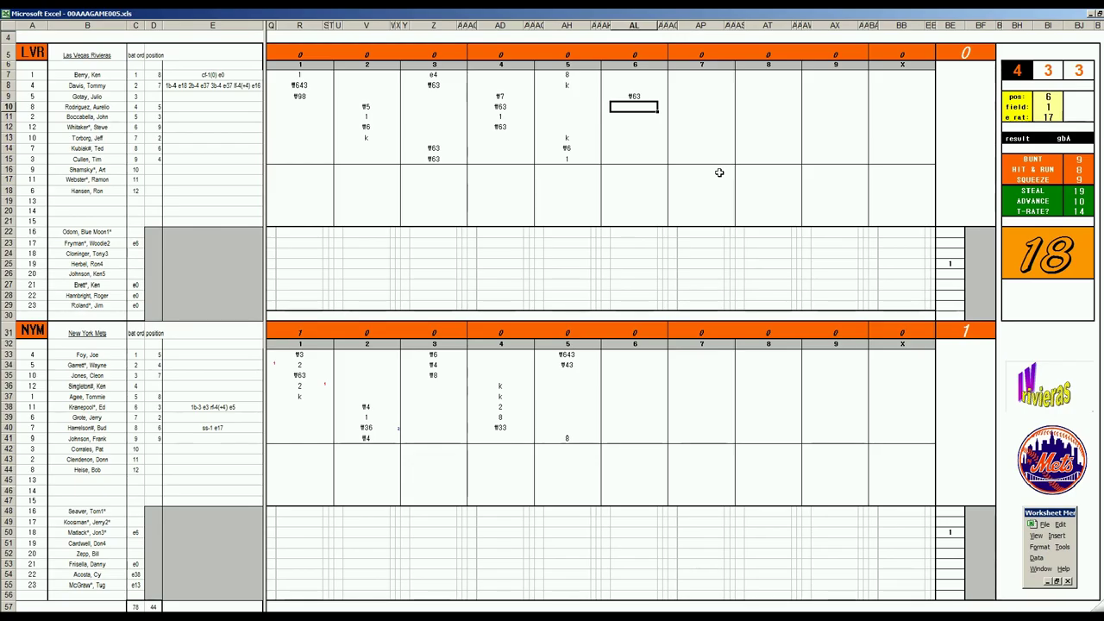
- Record ¶8 and ¶63 for the next two Rivieras batters in AL10 and AL11
text(#8)
key(Return)
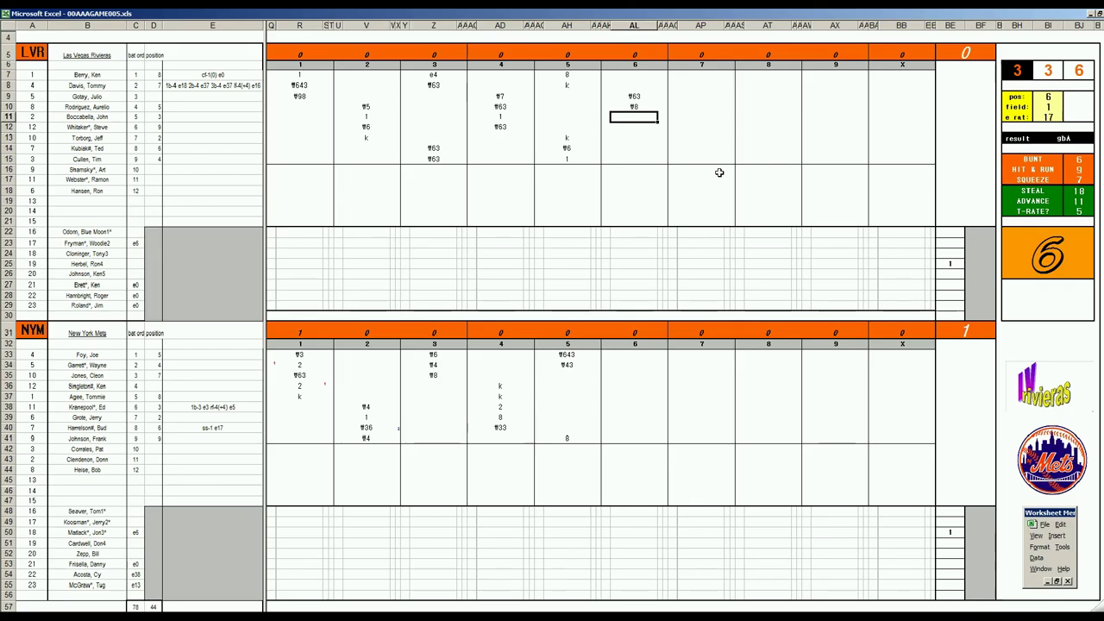
text(#63)
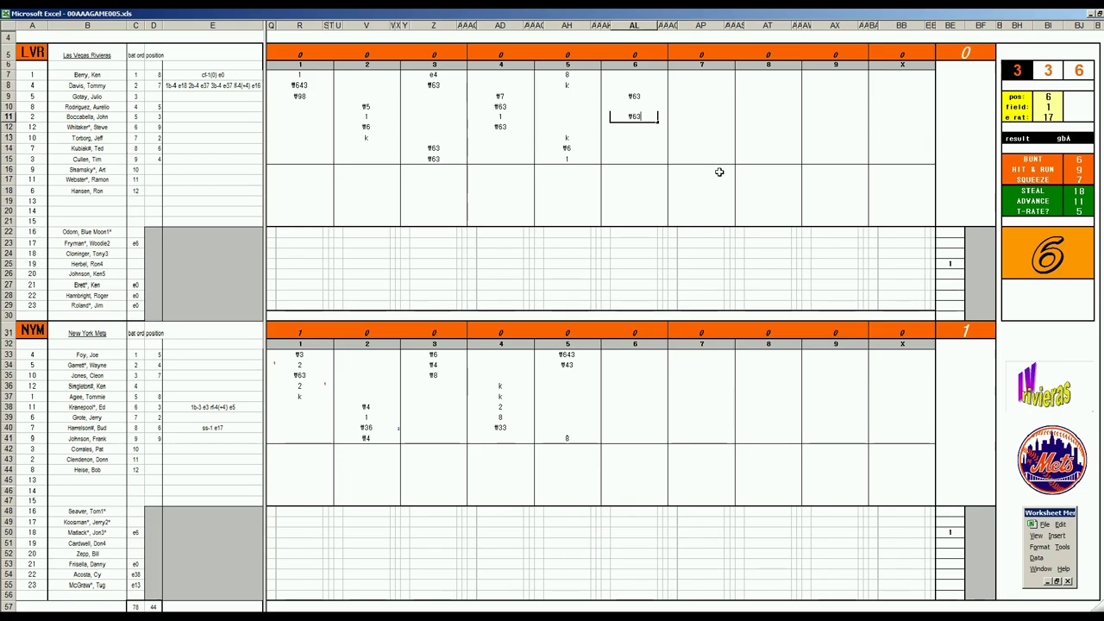
click(624, 377)
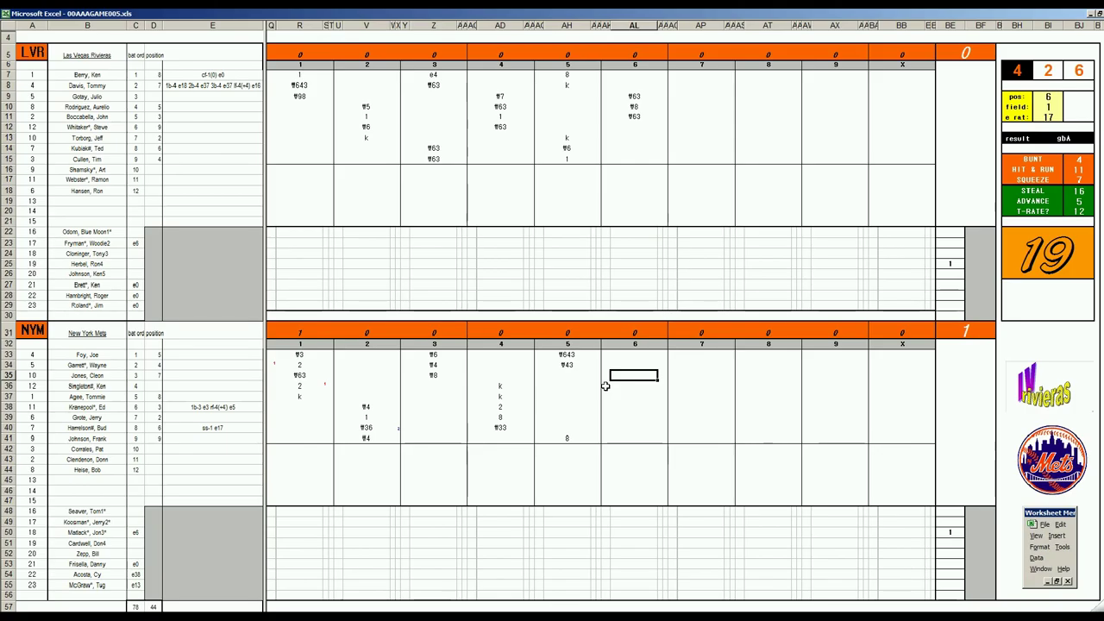
- Record f4, f43 and 1 for the Mets' sixth inning, then mark s on the pitcher line in AL48
text(f4)
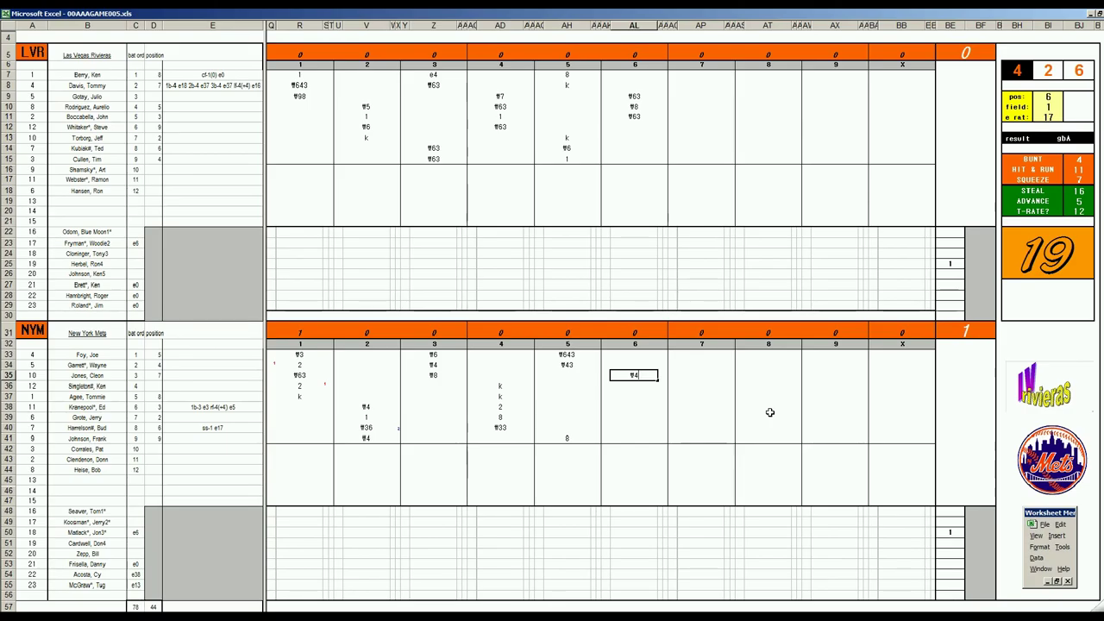
key(Return)
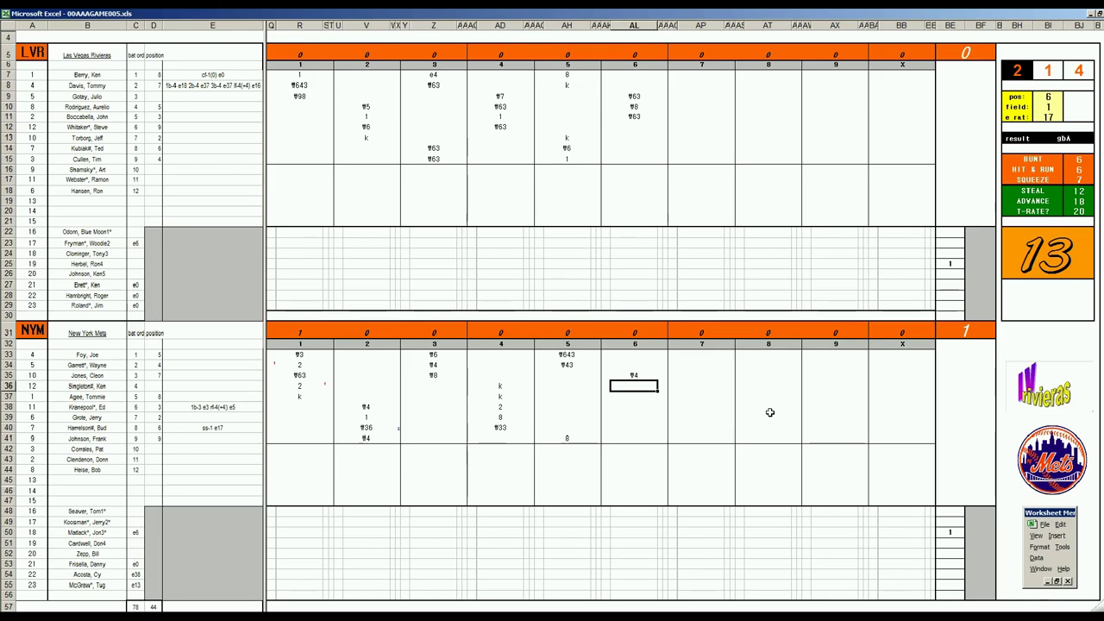
text(f43)
key(Return)
text(1)
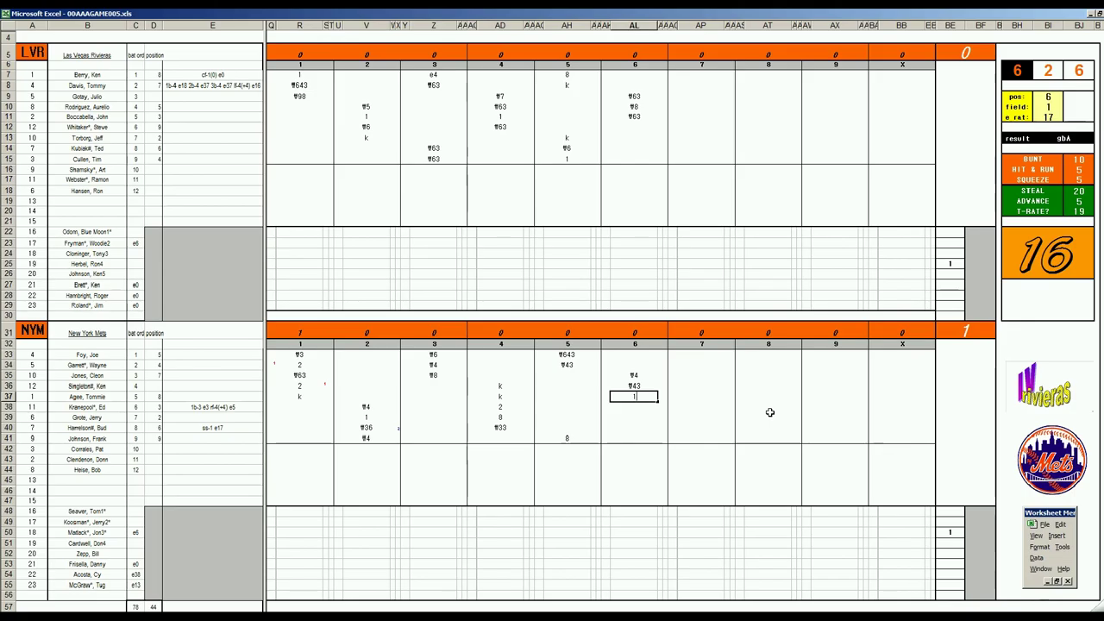
key(Return)
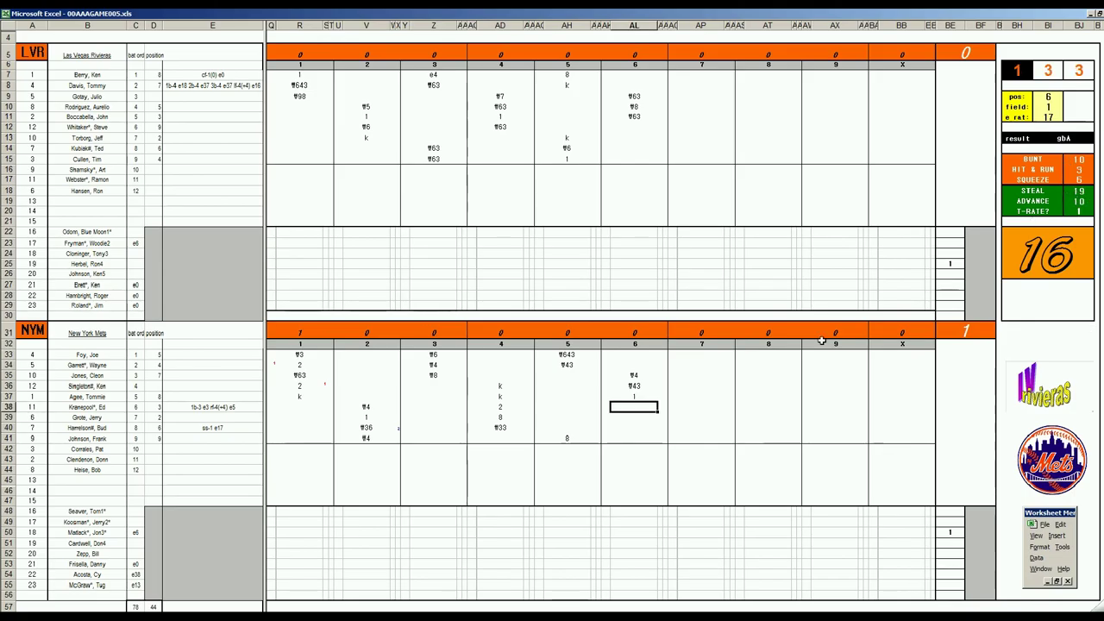
click(637, 509)
text(s)
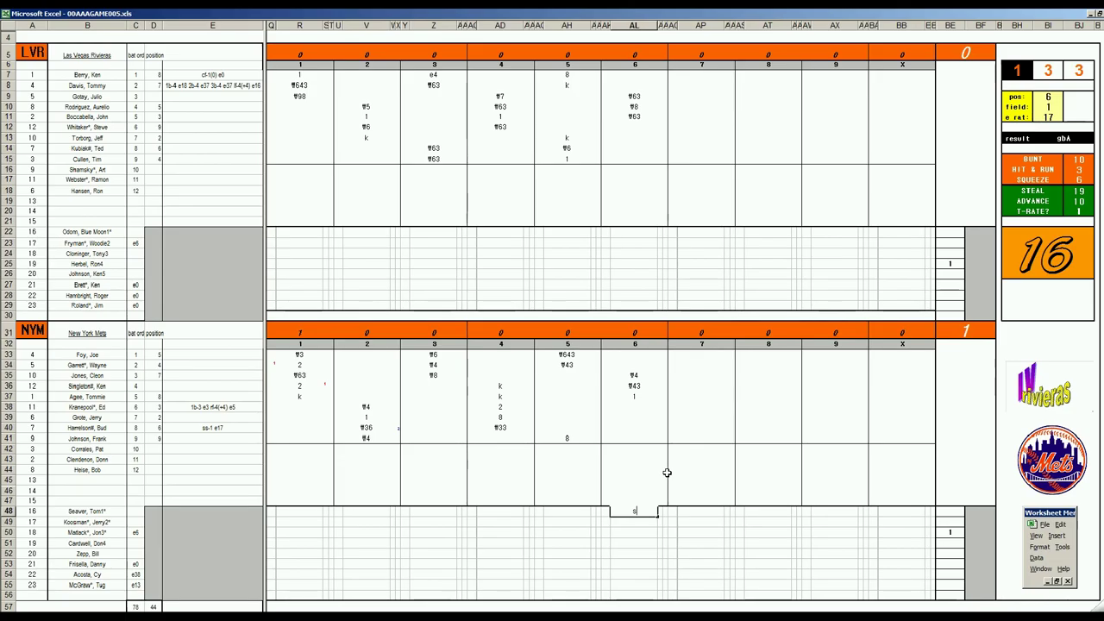
- Enter 1, 1 and #63 from AP12 for three Rivieras seventh-inning batters, then start a 9 in AP15
click(695, 128)
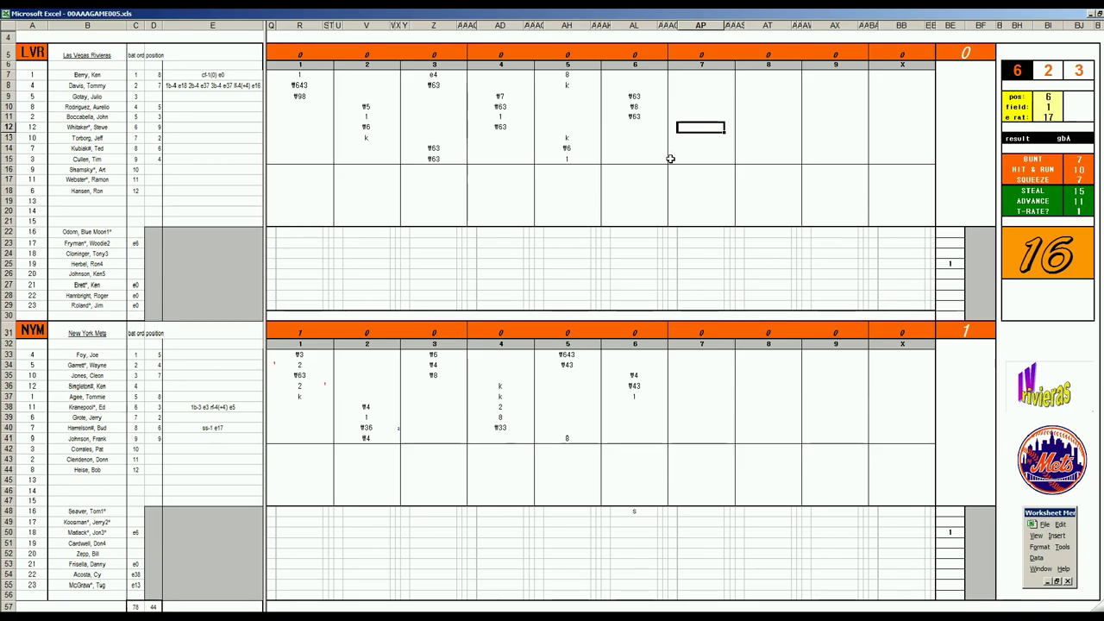
text(1)
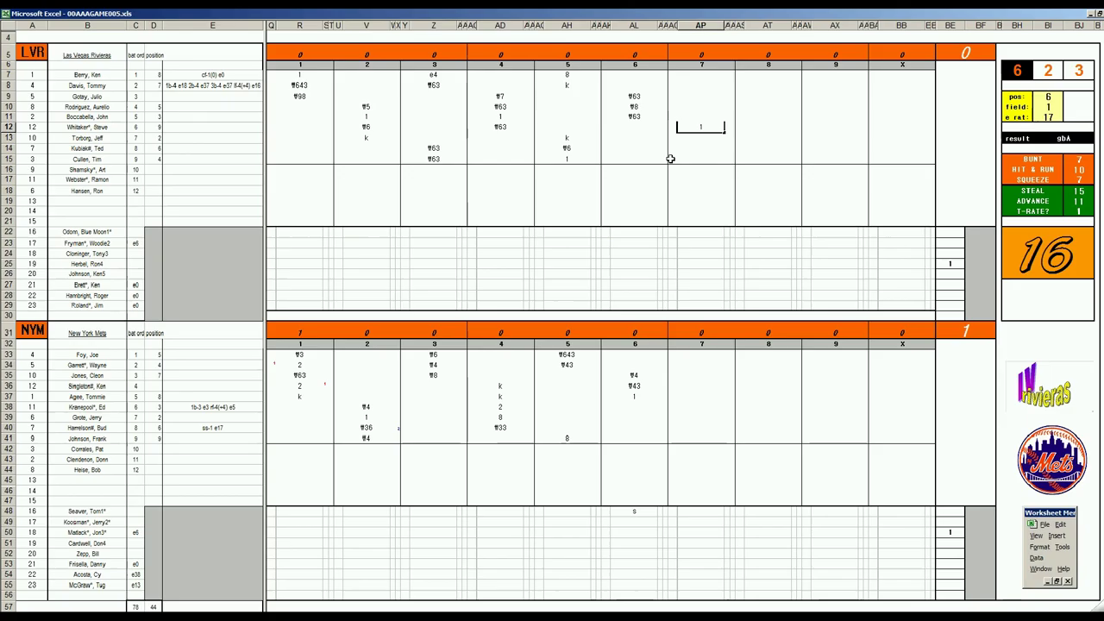
key(Return)
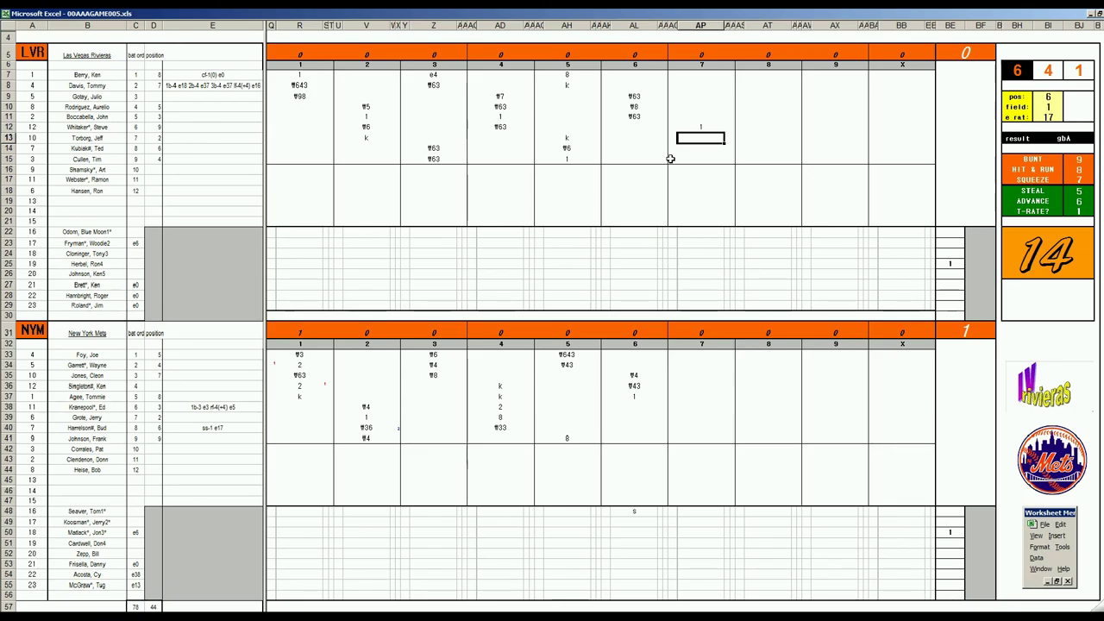
key(F2)
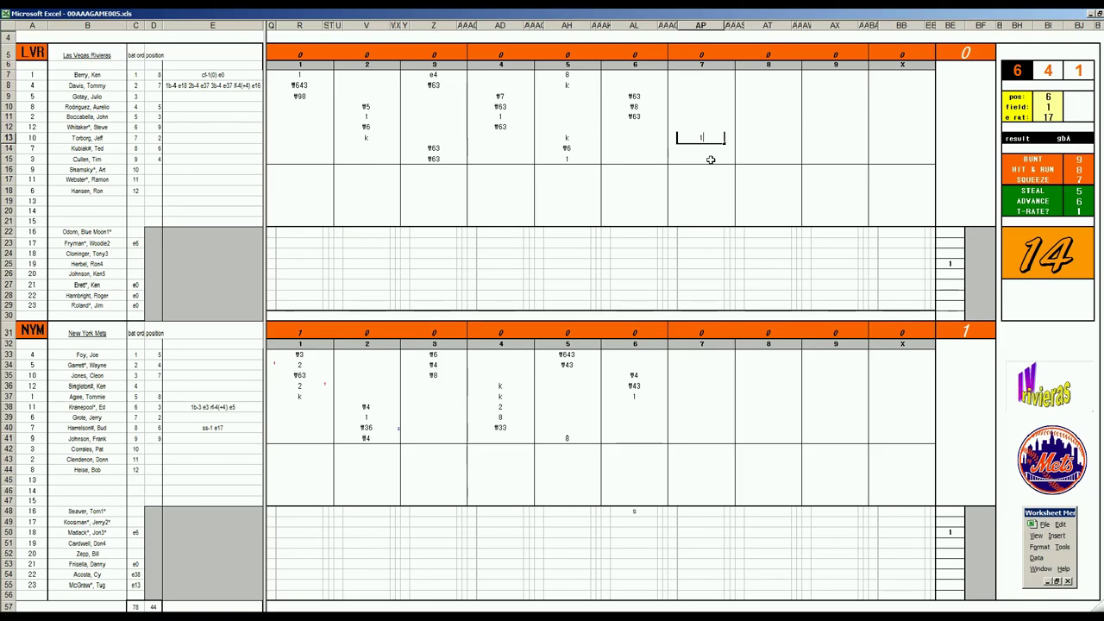
key(Return)
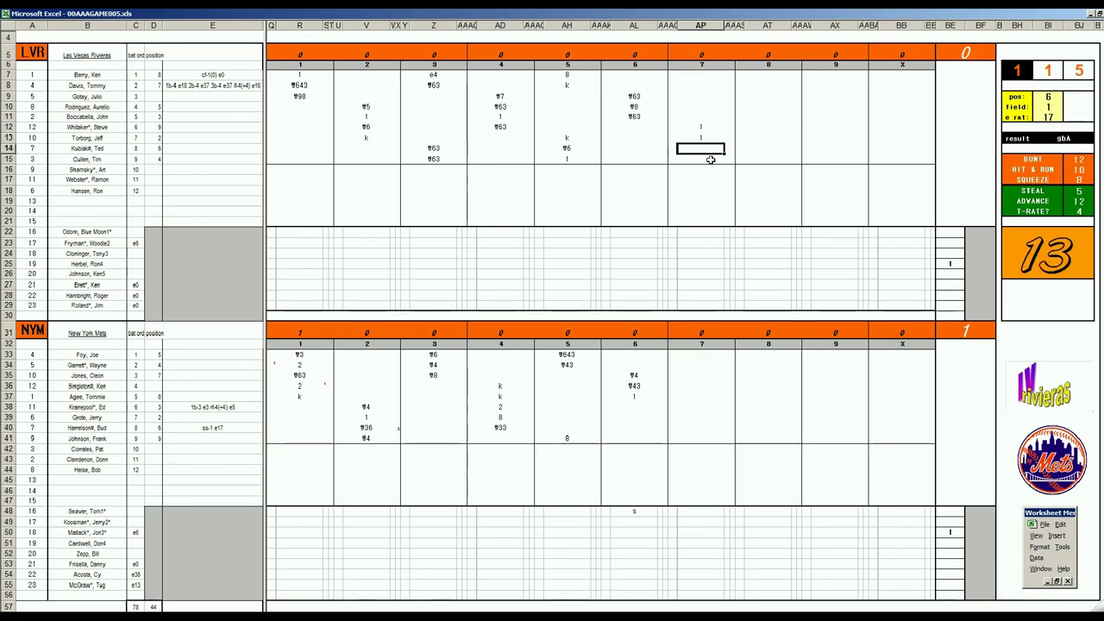
text(#63)
click(710, 160)
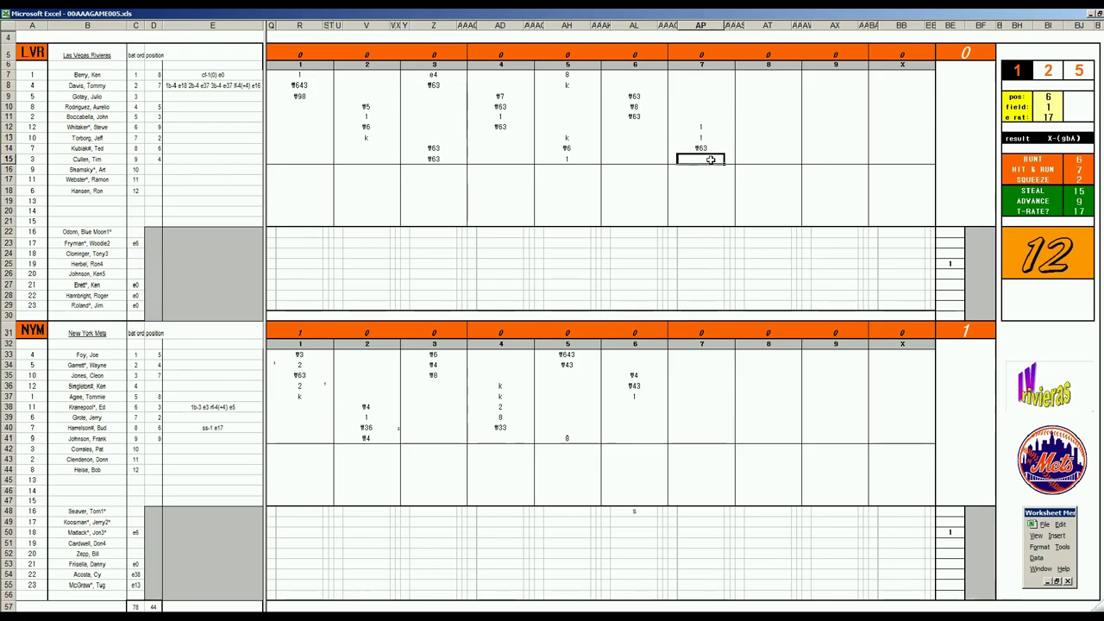
text(9)
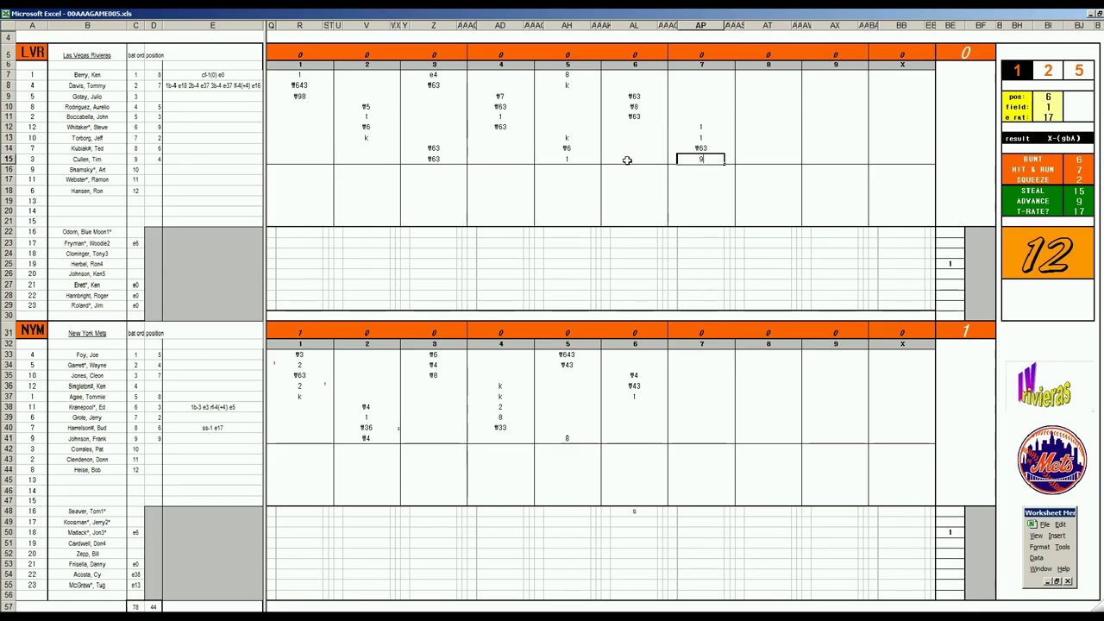
- Commit the 9 and enter f8 for the Rivieras' leadoff hitter in AP7
click(700, 76)
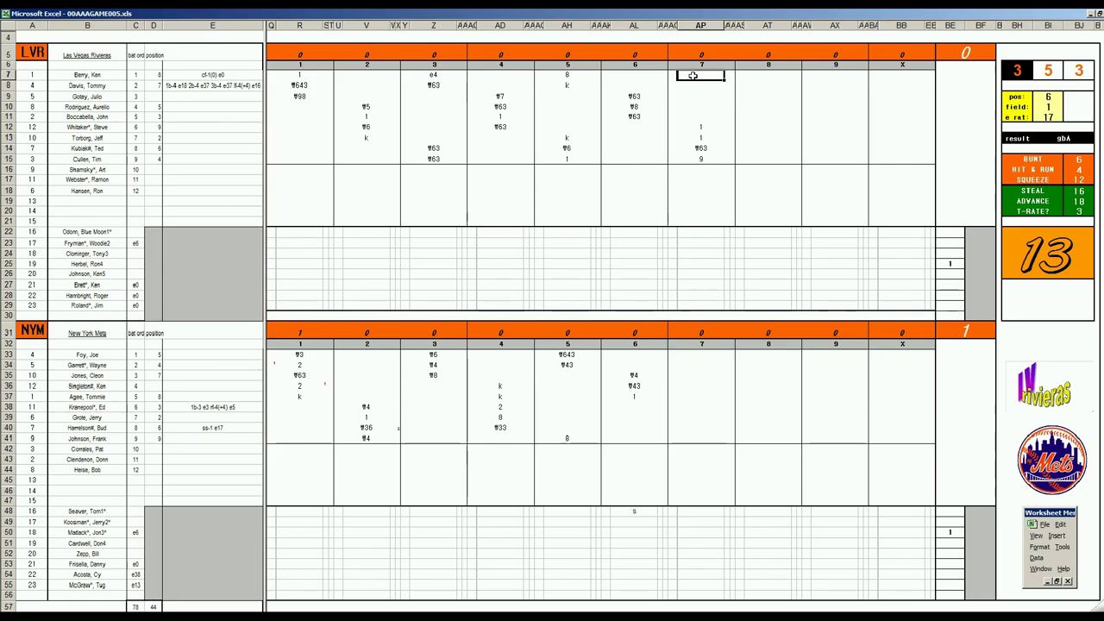
text(f8)
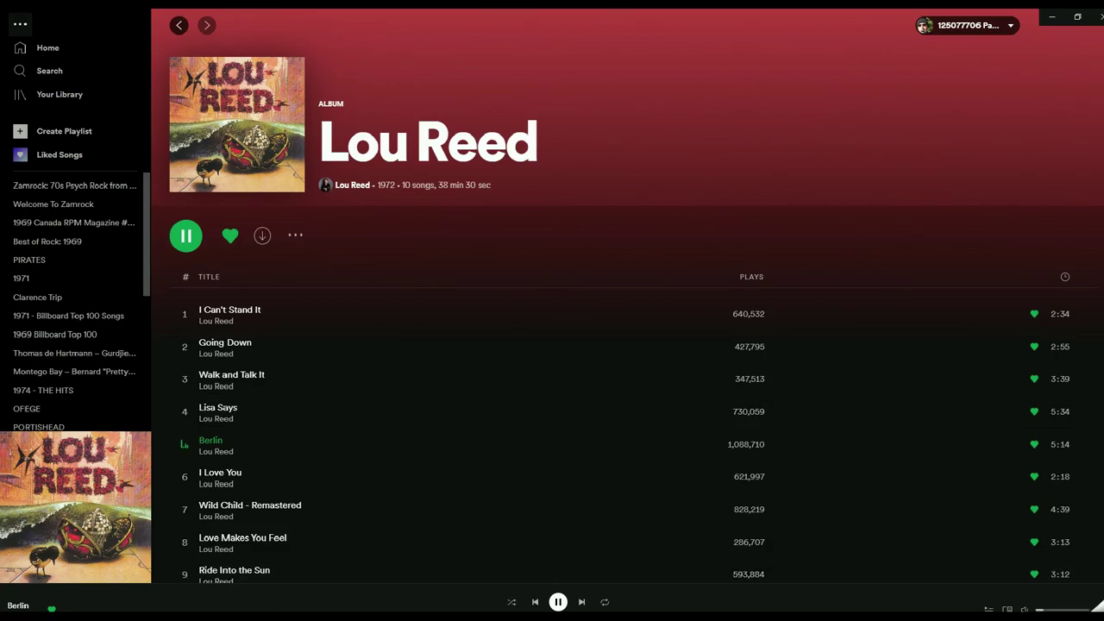
- Scroll down the Lou Reed album's track list in Spotify
scroll(249, 543, down, 2)
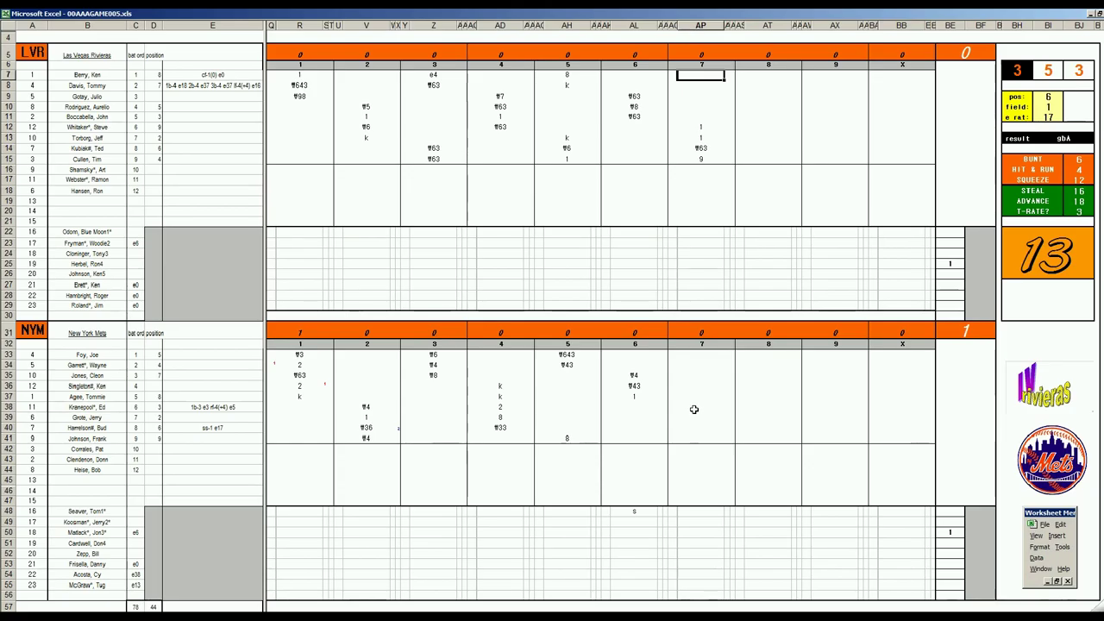
- Commit the Rivieras' f8 and score the Mets' first seventh-inning batters f9 and 1
click(693, 409)
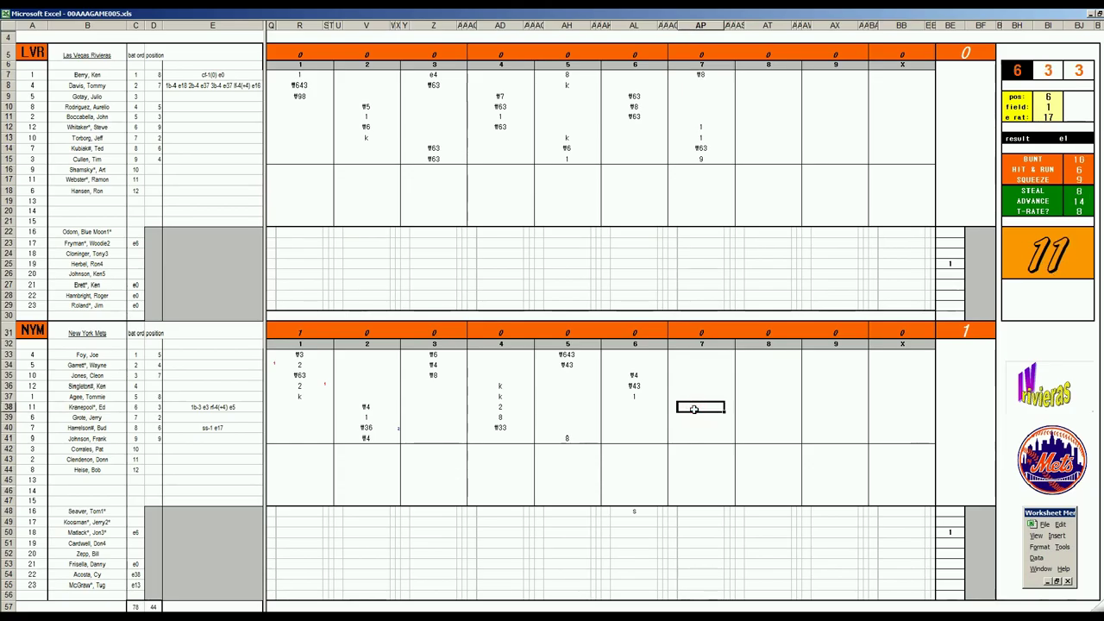
text(f9)
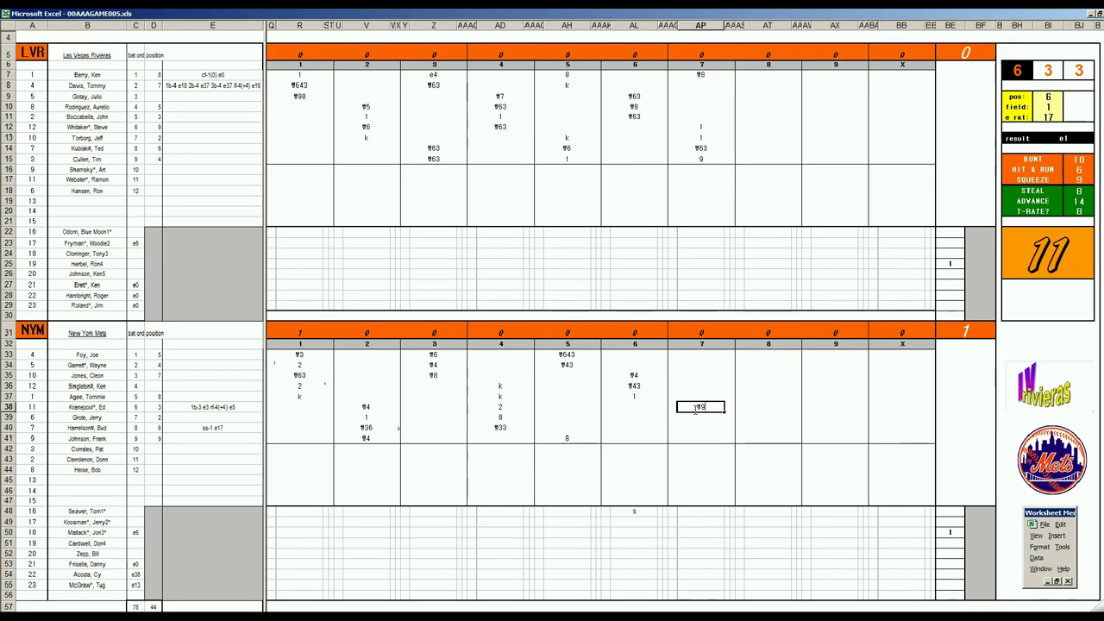
key(Return)
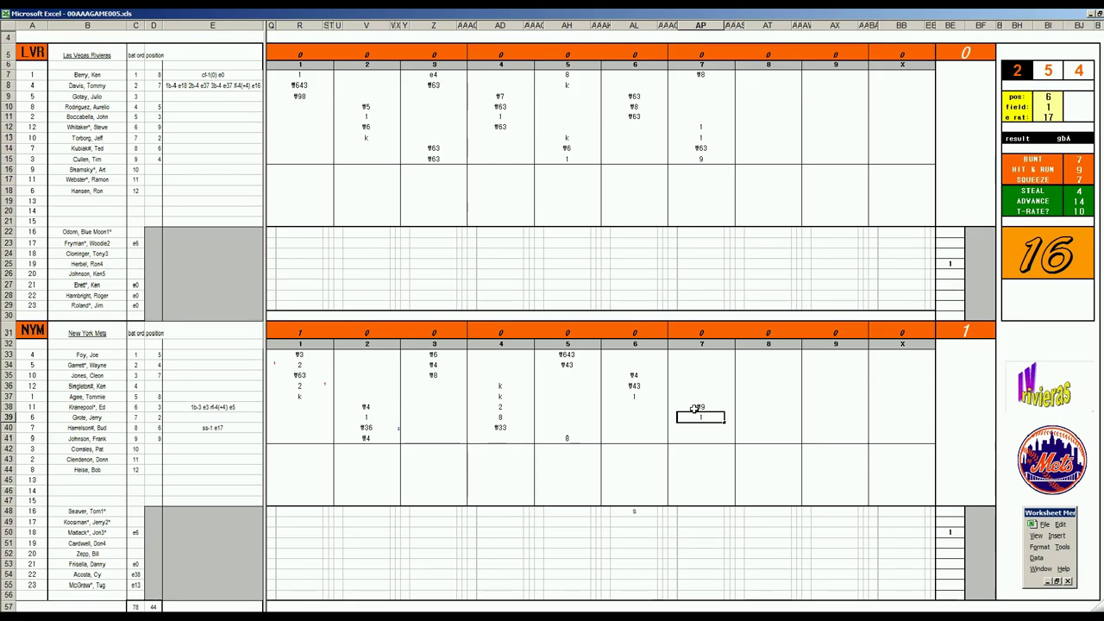
key(Return)
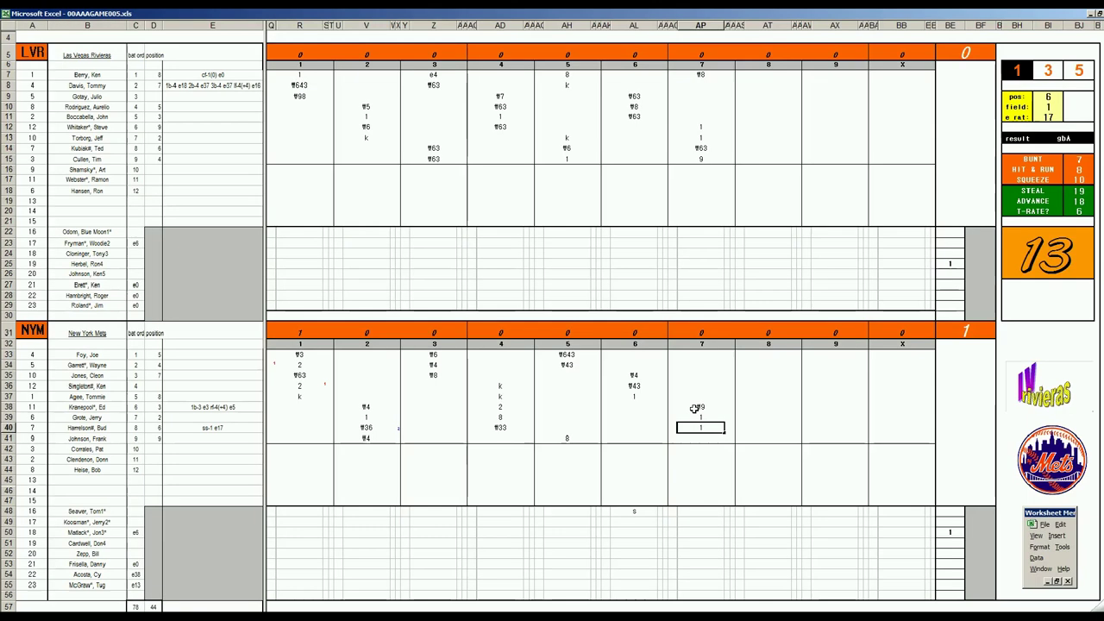
- Enter 1 for the Mets' next seventh-inning batter in cell AP40
text(1)
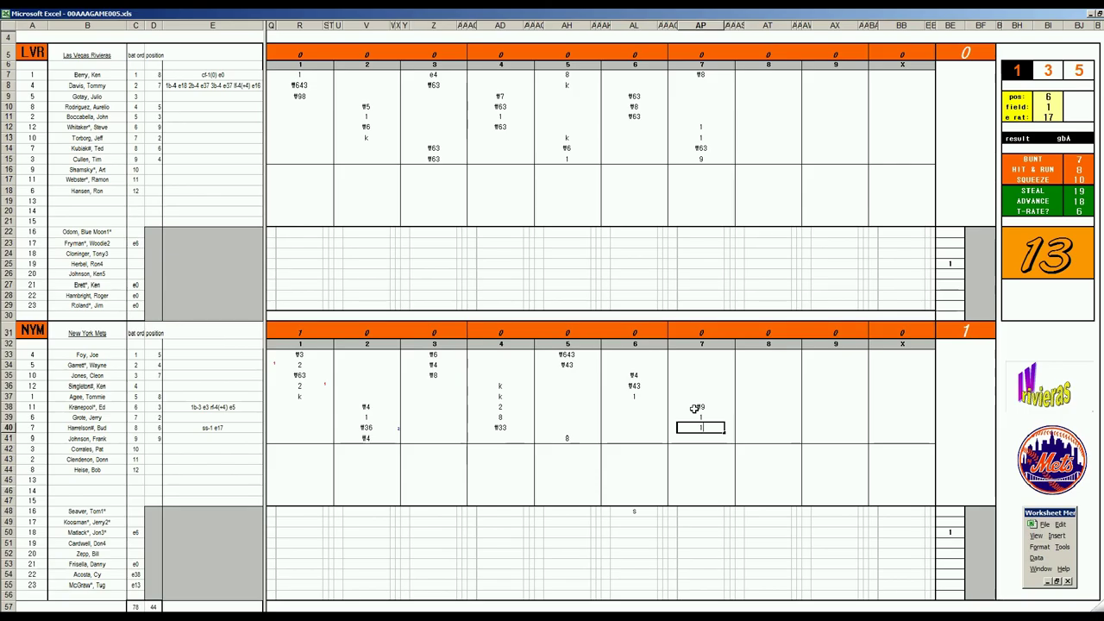
- Record 8 for the next Mets batter and note '19/3/' in the Rivieras' pitcher cell AP29
key(Return)
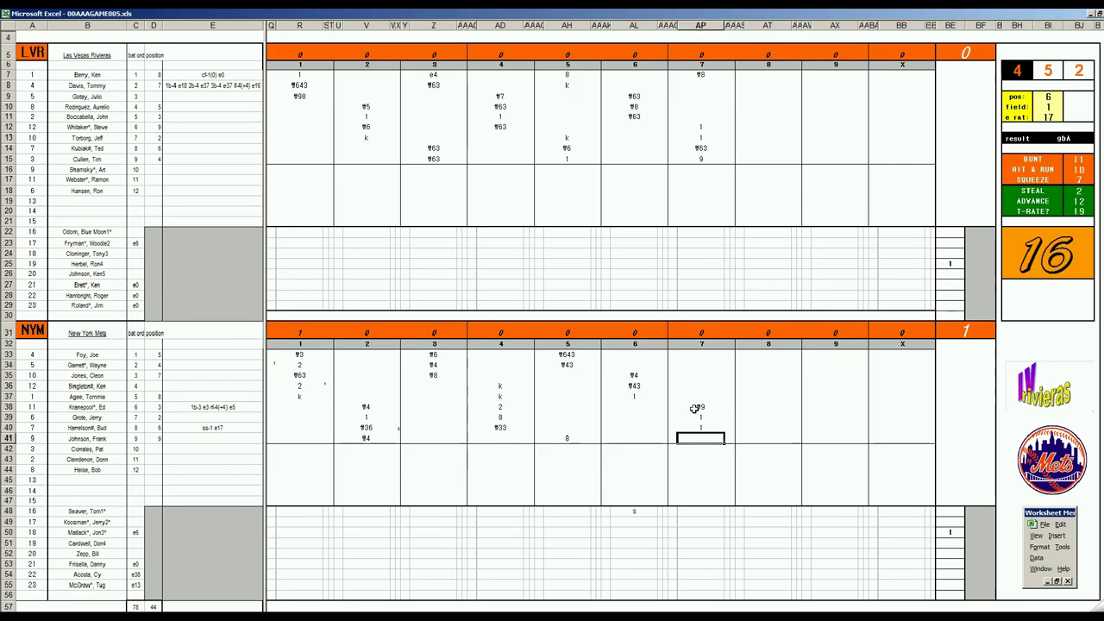
text(8)
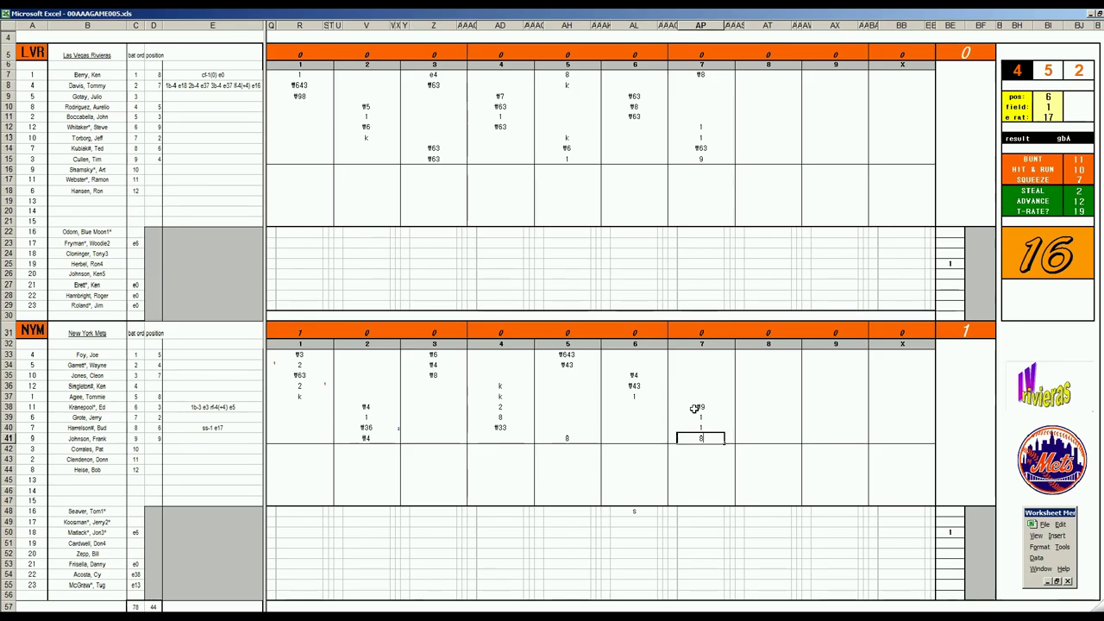
click(971, 265)
text(19/3)
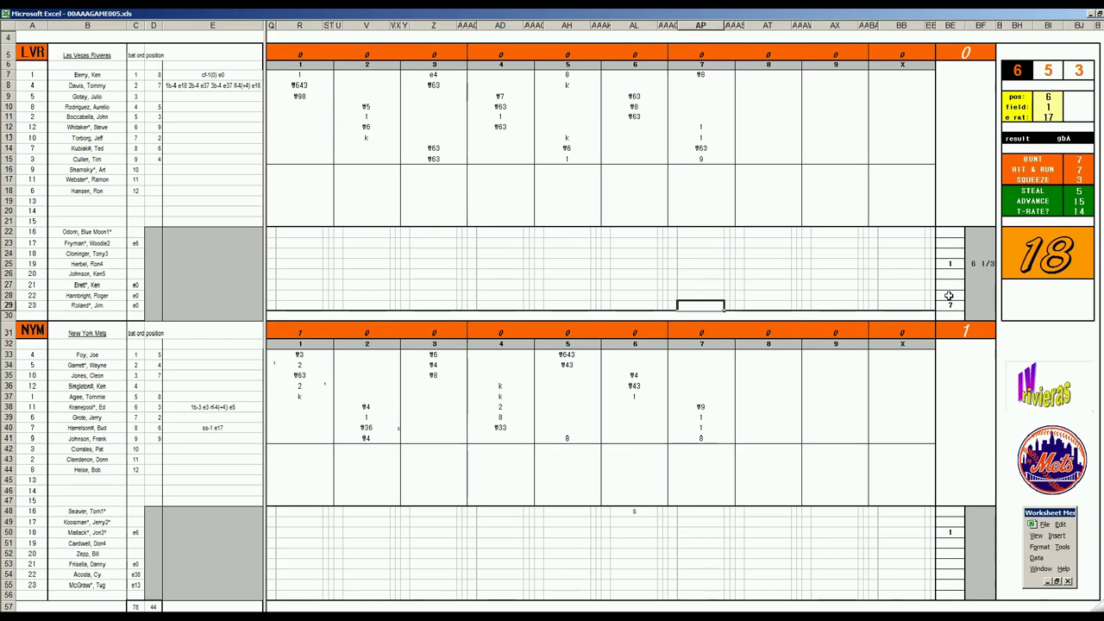
text(/)
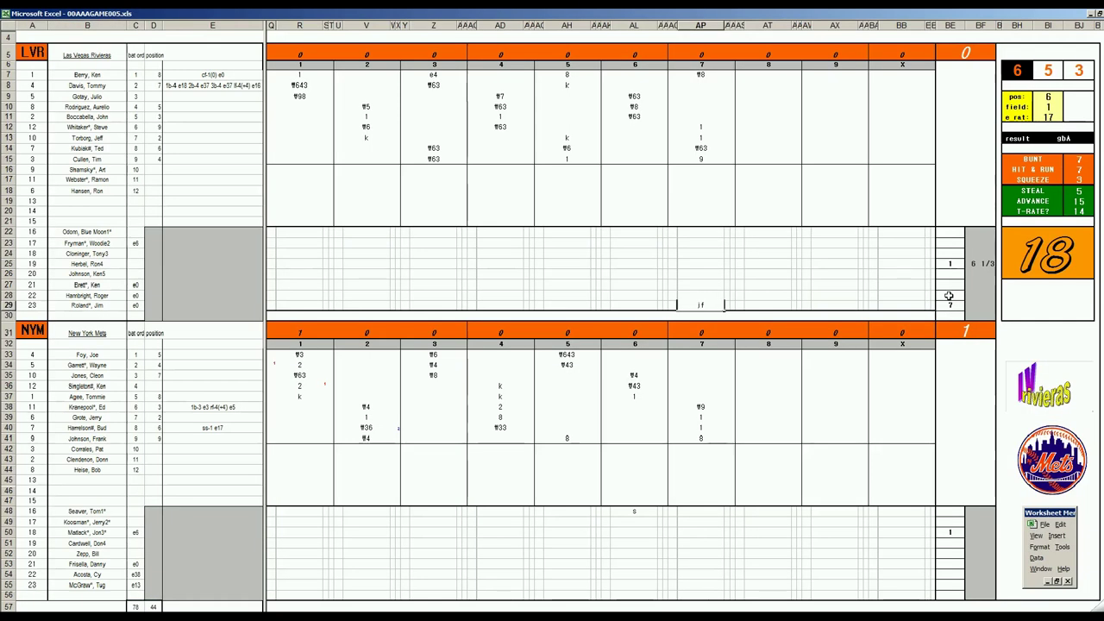
- Put an 8 in cell AP33 for the Mets leadoff hitter's seventh inning
click(702, 355)
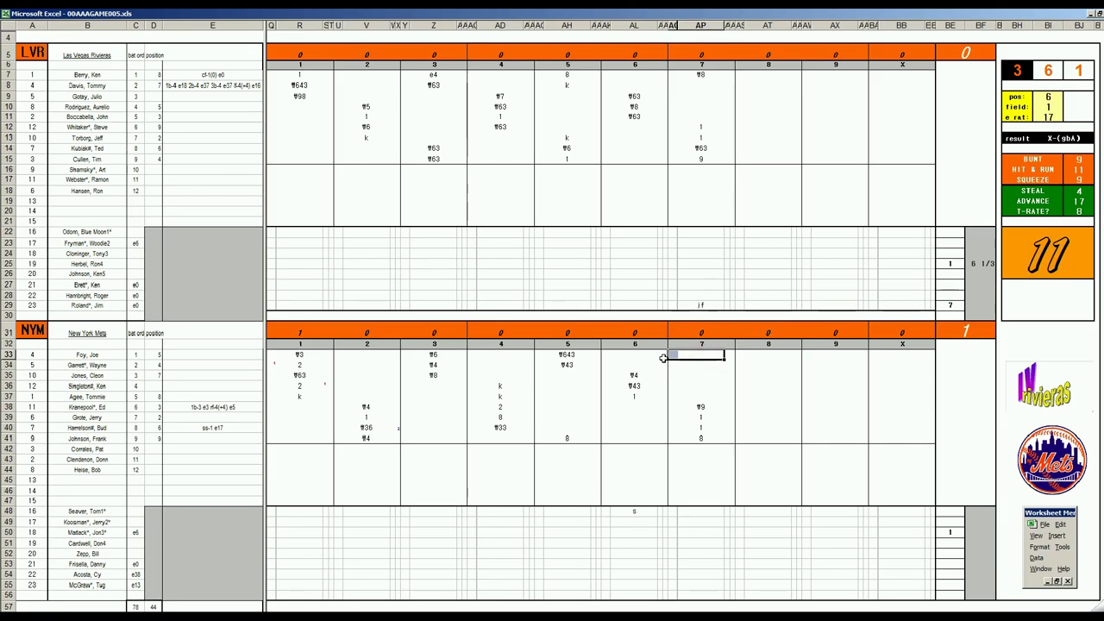
key(Return)
key(Up)
text(8)
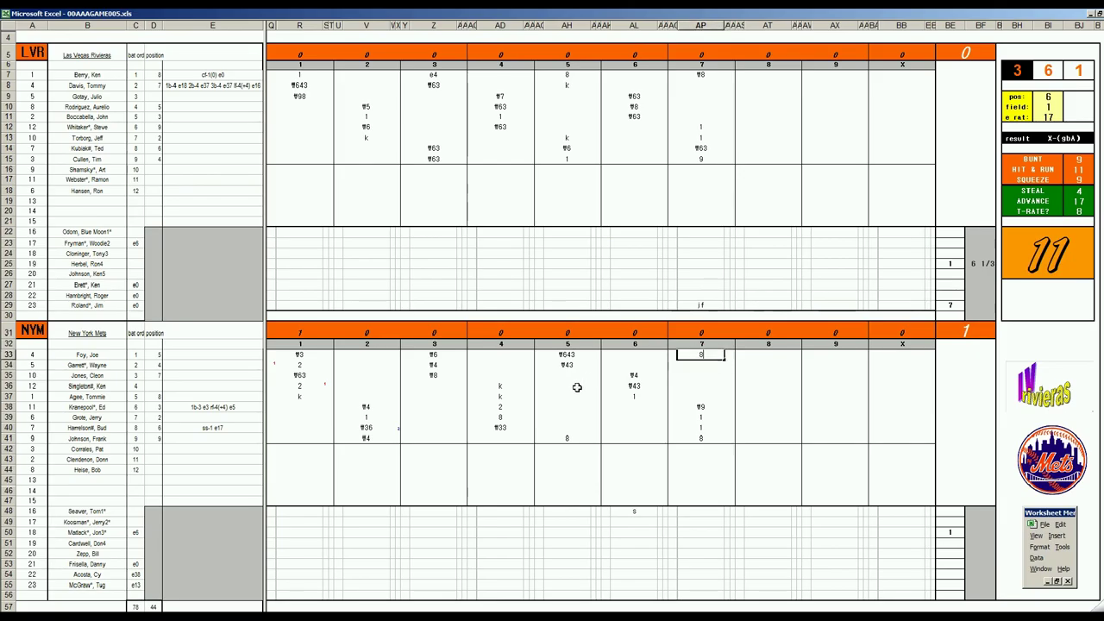
key(Left)
key(Down)
key(Down)
key(Down)
key(Down)
key(Down)
key(Down)
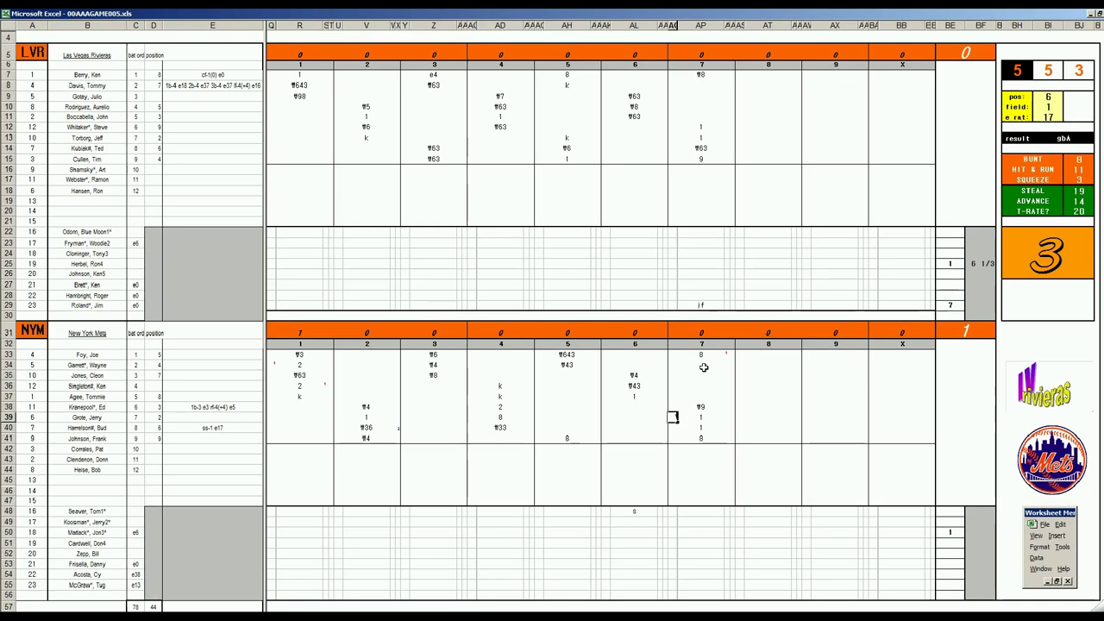
- Set the dice panel's field rating to 2 and error rating to 19
click(700, 366)
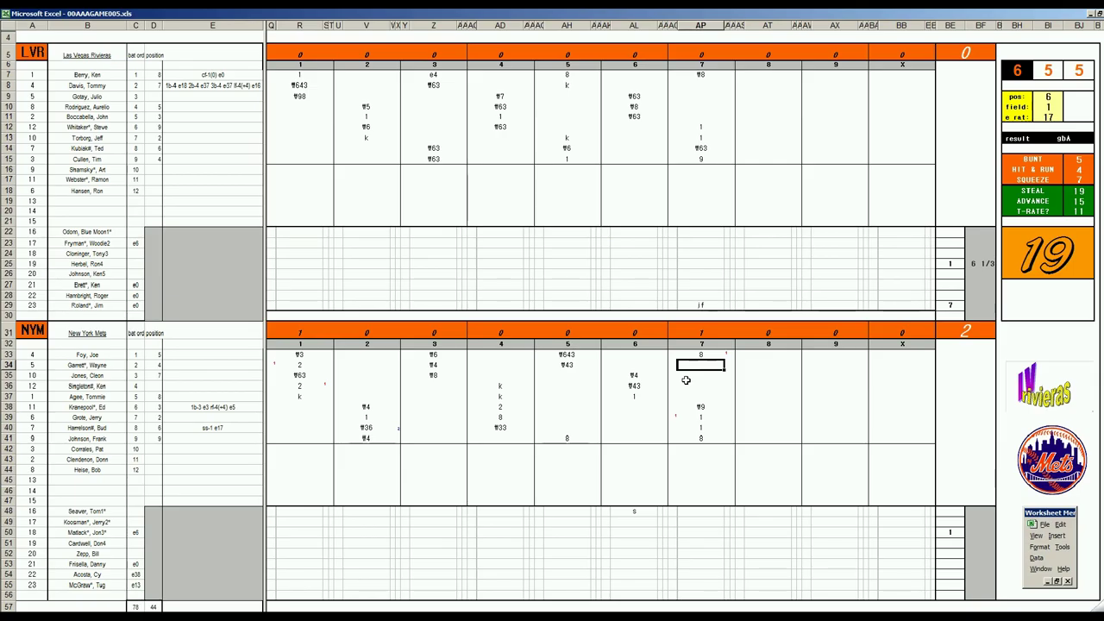
key(ctrl+r)
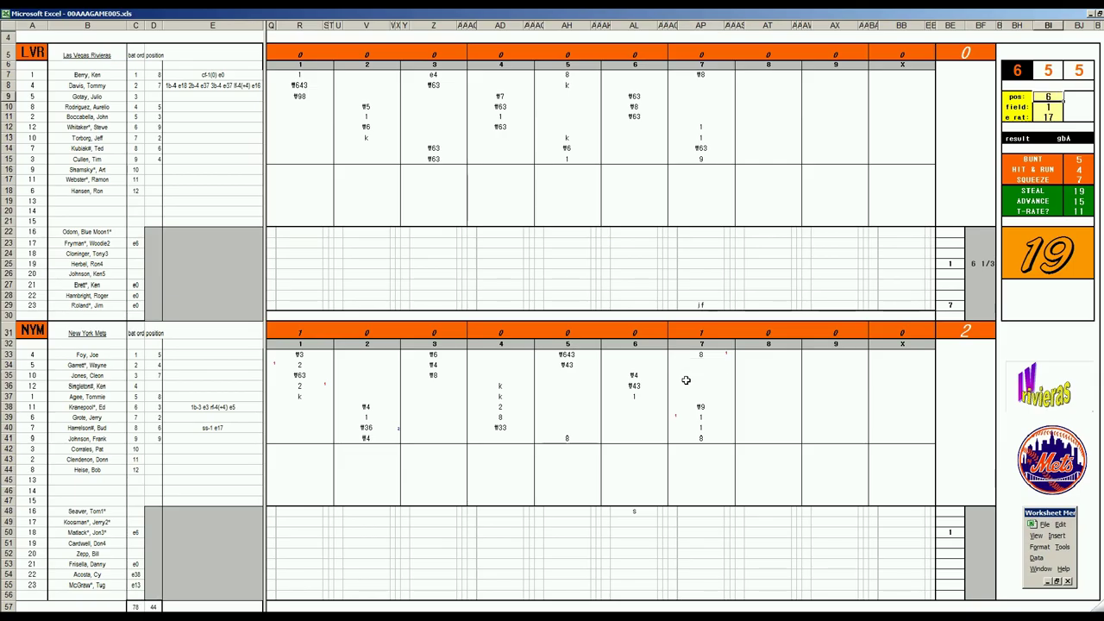
key(Return)
text(2)
key(Return)
text(19)
key(Return)
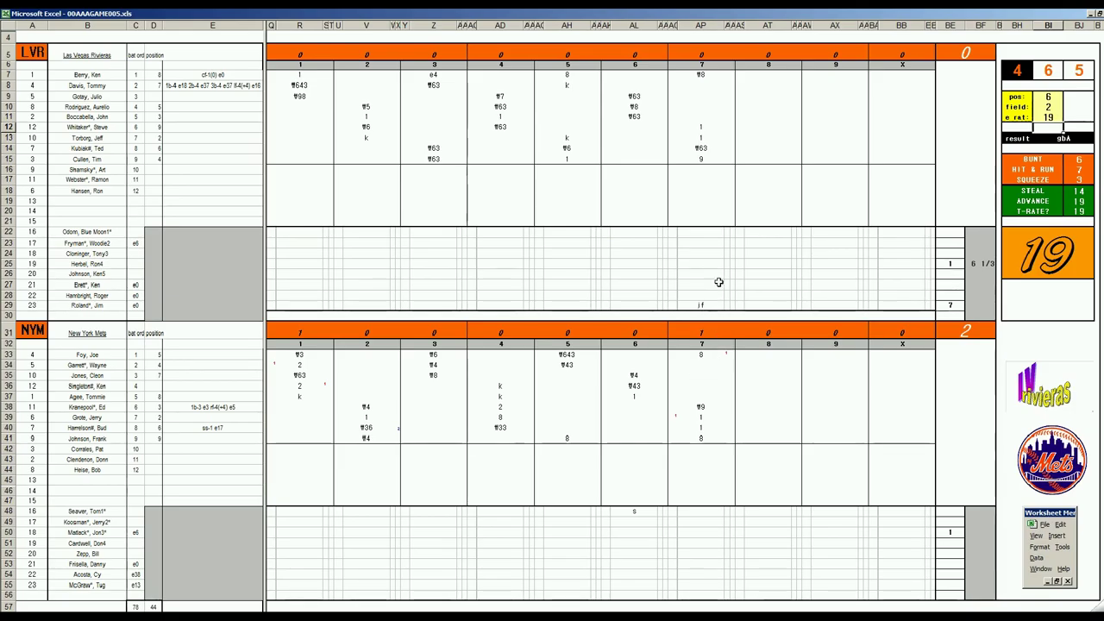
- Record #62 for the second Mets seventh-inning batter in cell AP34
click(703, 366)
text(#62)
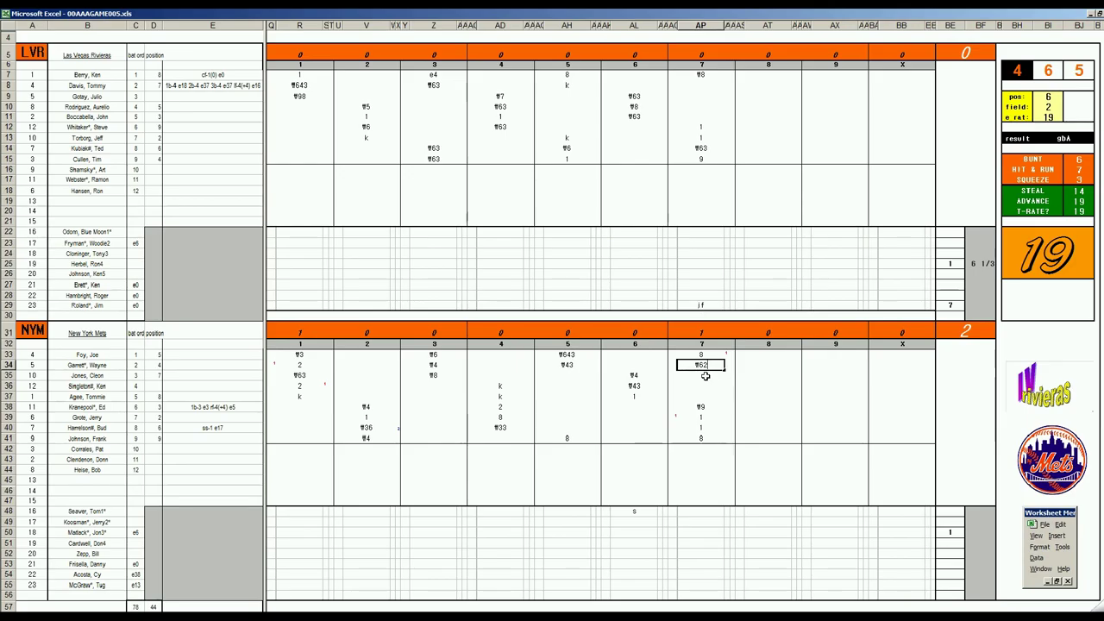
click(705, 376)
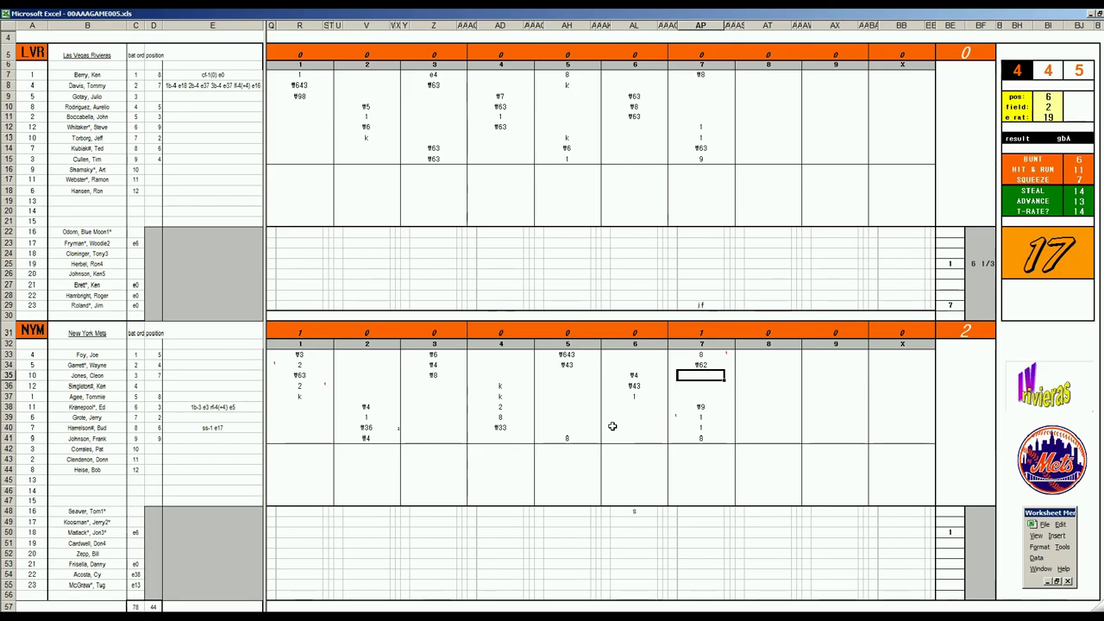
- Record 8 in AP35 and 1 in AP36, adding a run mark in the narrow column
text(8)
key(Return)
key(Left)
key(Down)
key(Down)
key(Down)
key(Down)
key(Down)
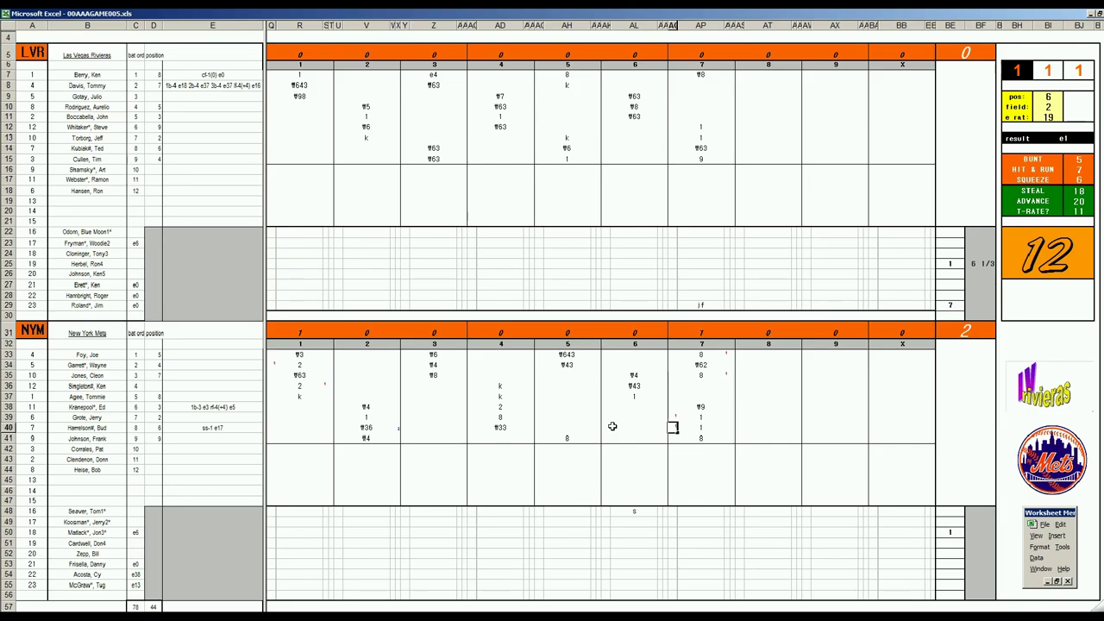
text(1)
key(Up)
key(Up)
key(Right)
key(Up)
key(Up)
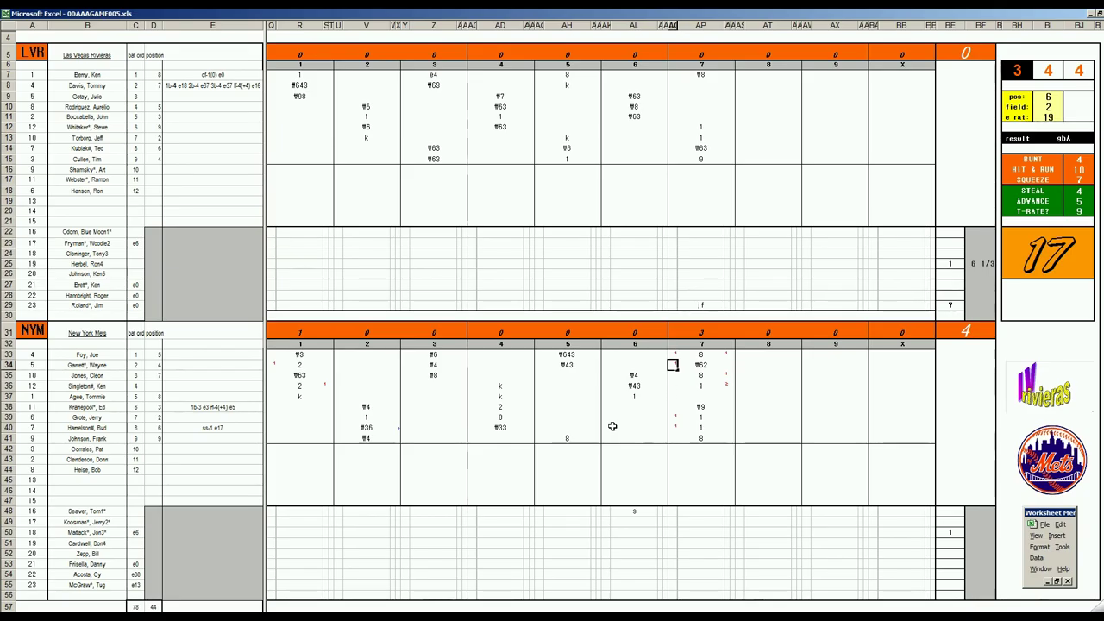
key(Tab)
- Enter #9 for the fifth Mets seventh-inning batter in cell AP37
key(Down)
key(Down)
key(Down)
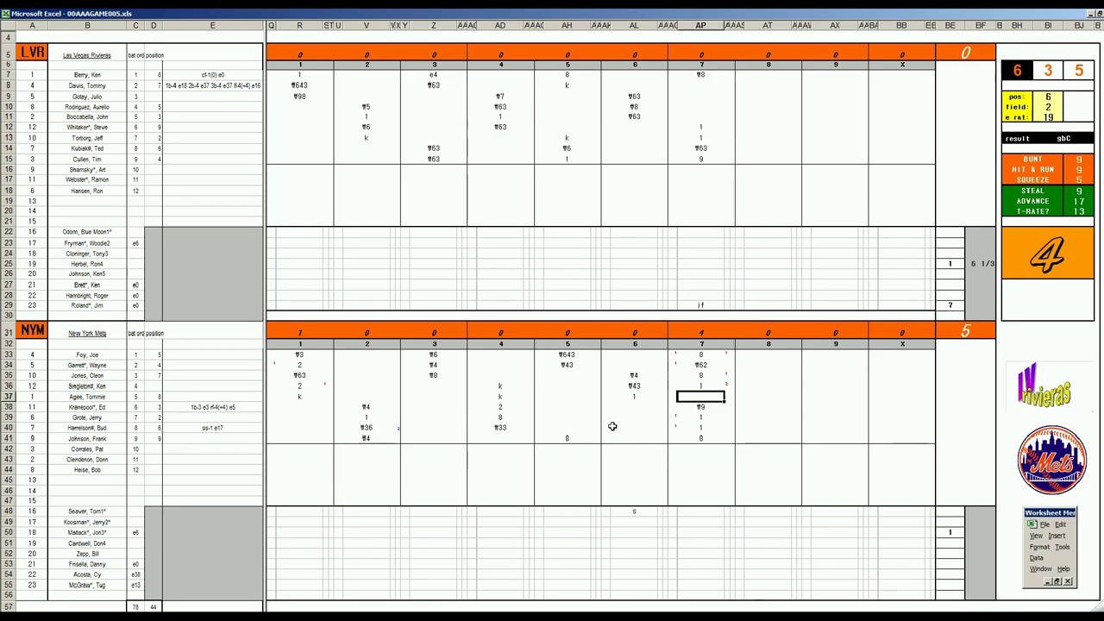
text(f9)
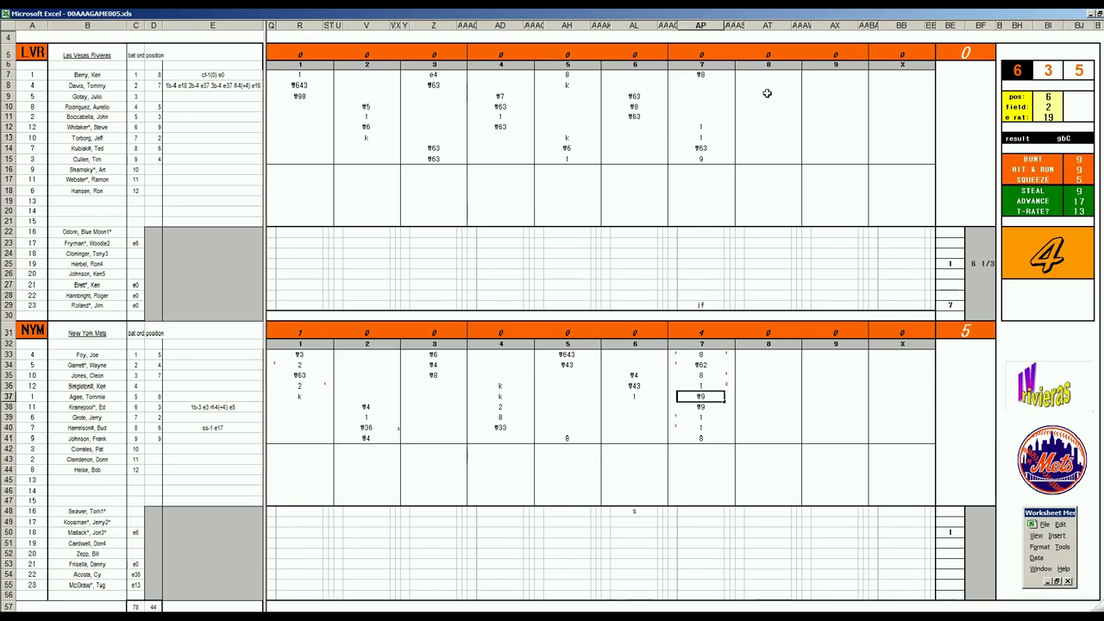
key(F2)
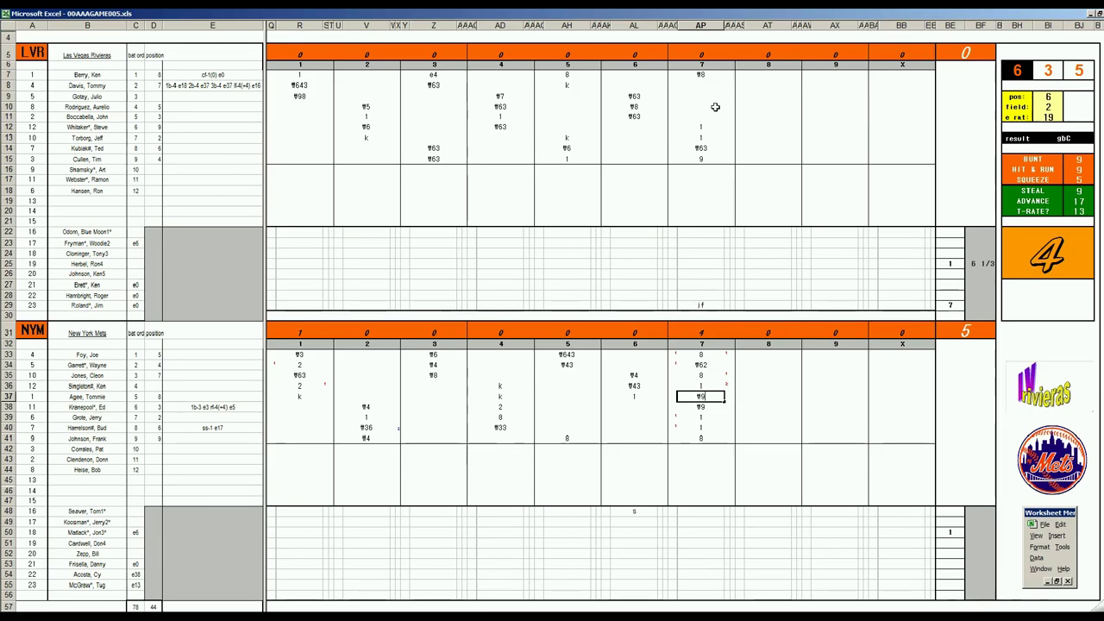
click(757, 86)
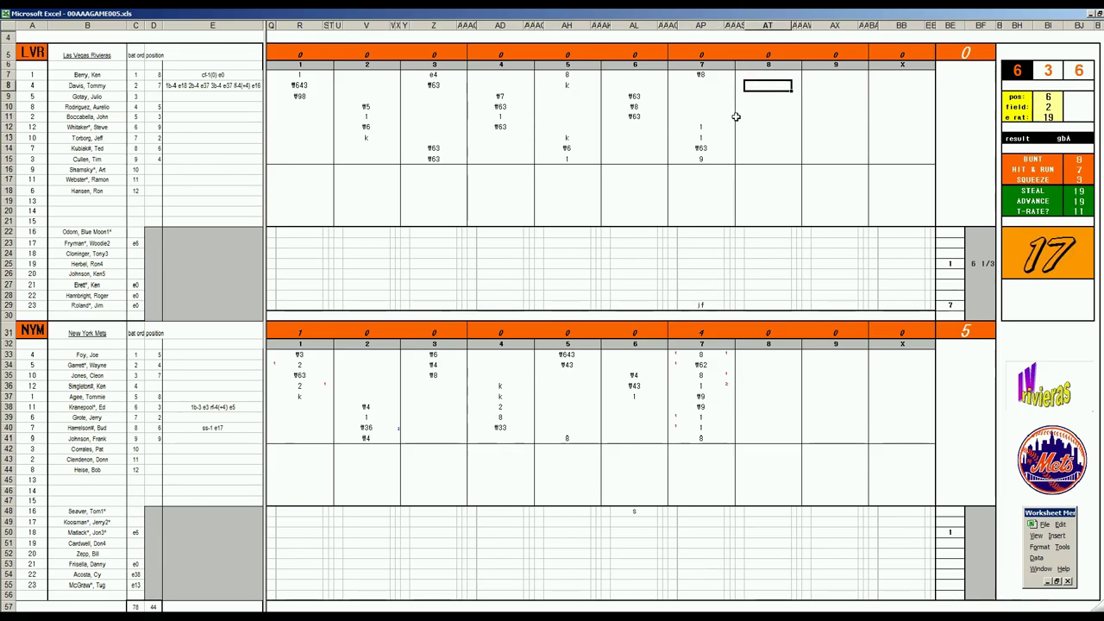
- Score 8 and 8 for the first two Rivieras eighth-inning batters and 7 innings in BF50
text(8)
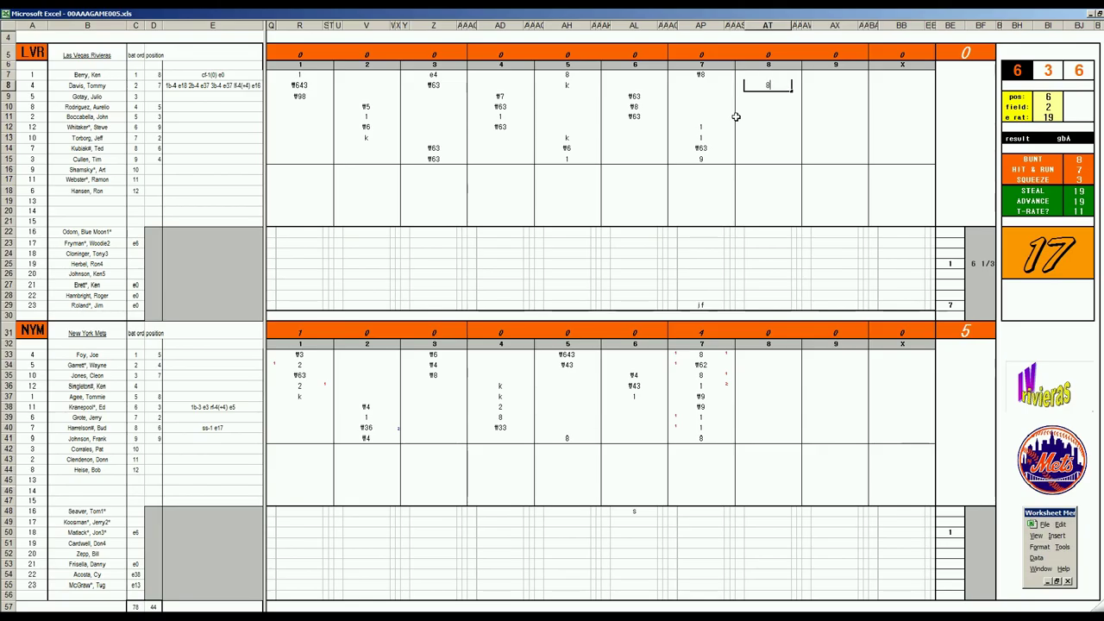
key(Return)
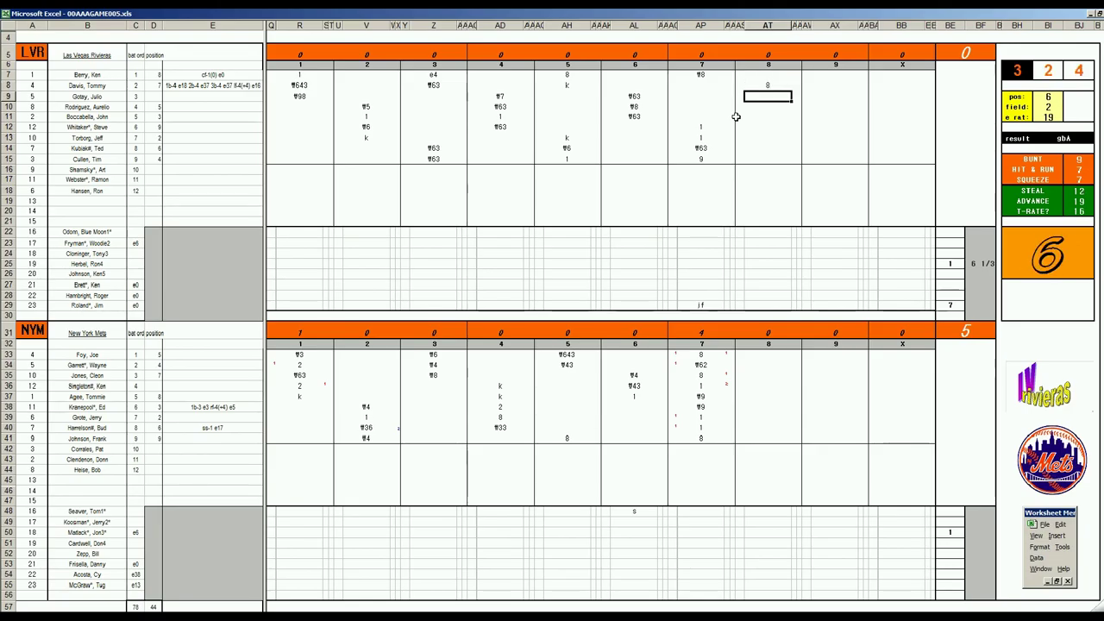
text(8)
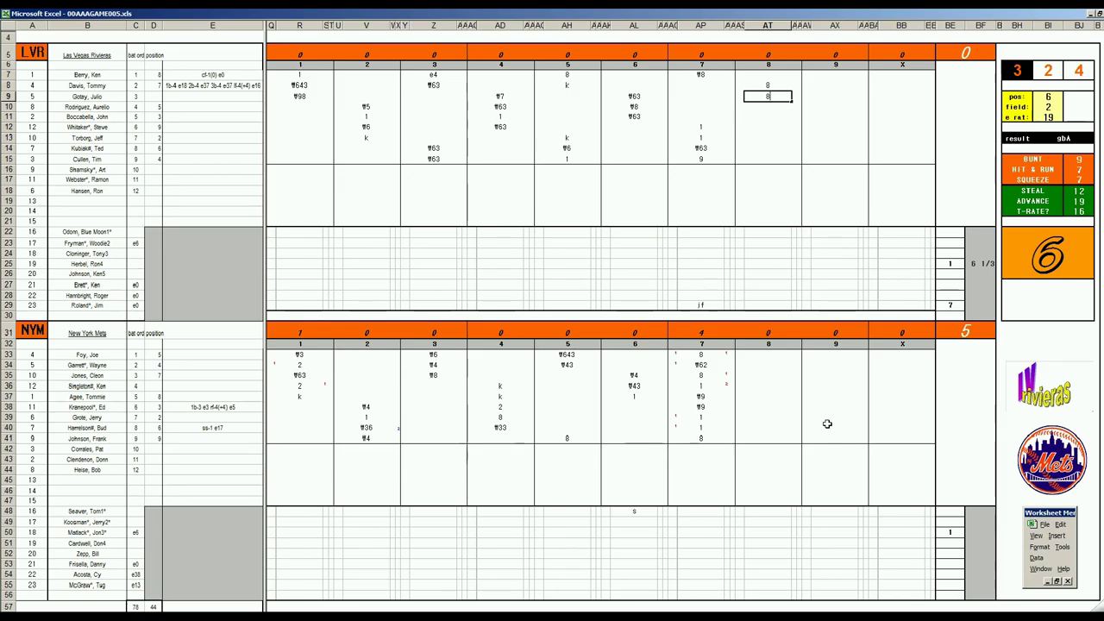
click(981, 534)
text(7)
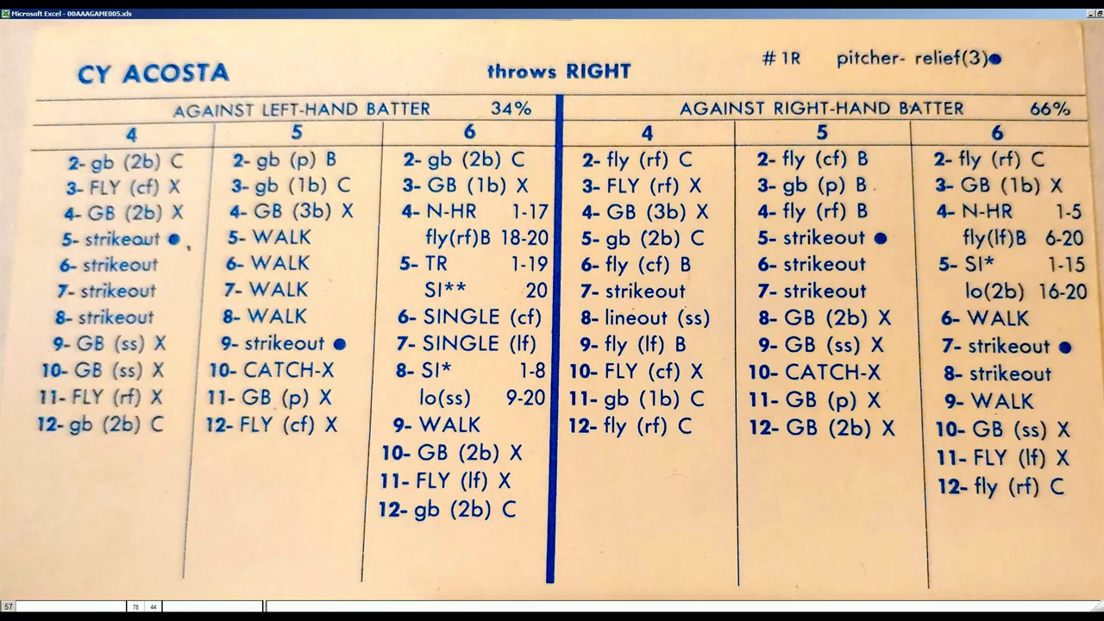
- Mark the reliever entering with 'ar' in AT54, set pos 3, and record #7 in AT10
text(ar)
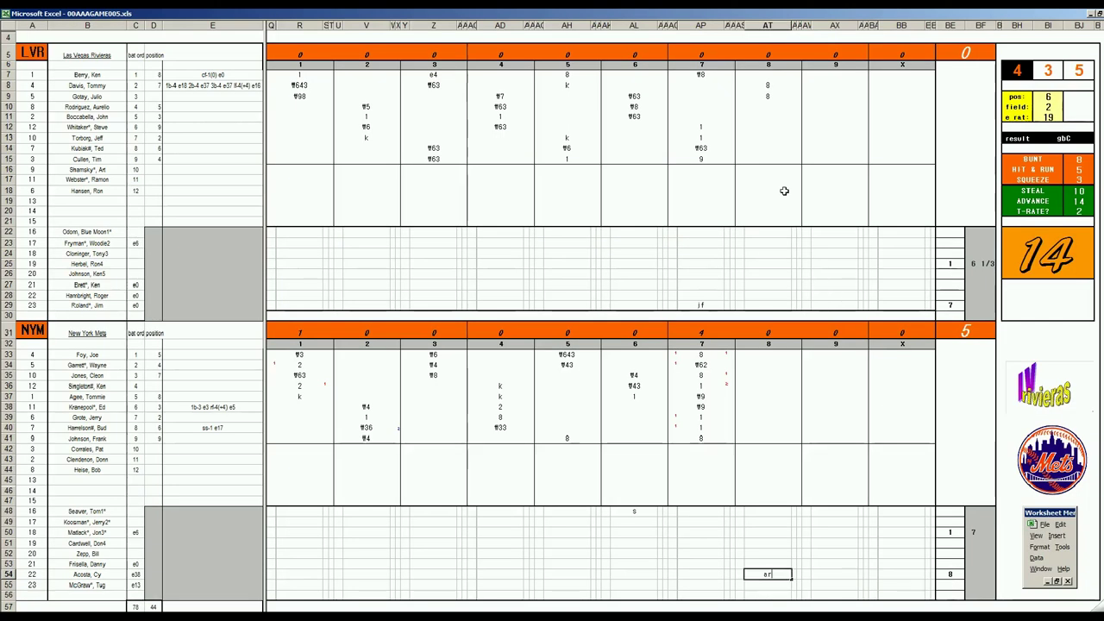
click(772, 106)
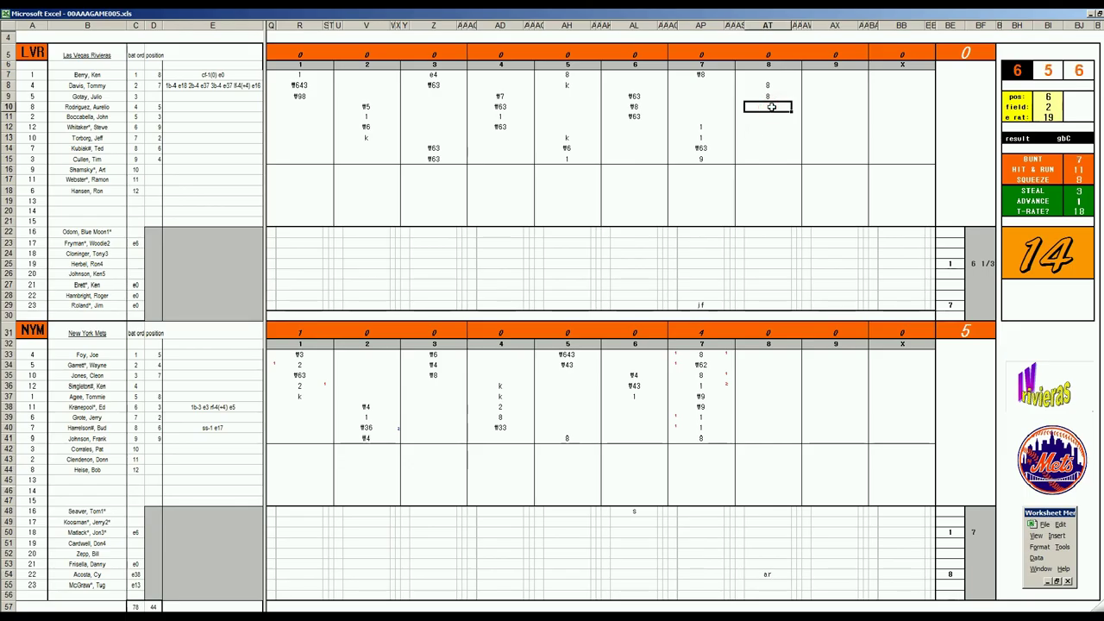
key(Return)
key(Return)
text(3)
key(Return)
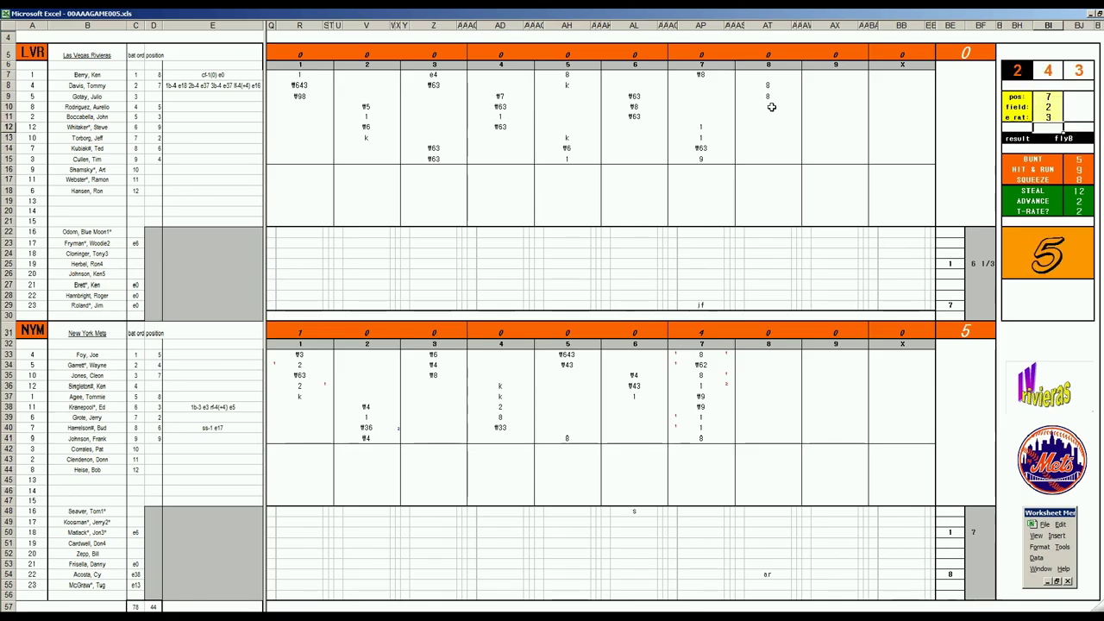
click(768, 108)
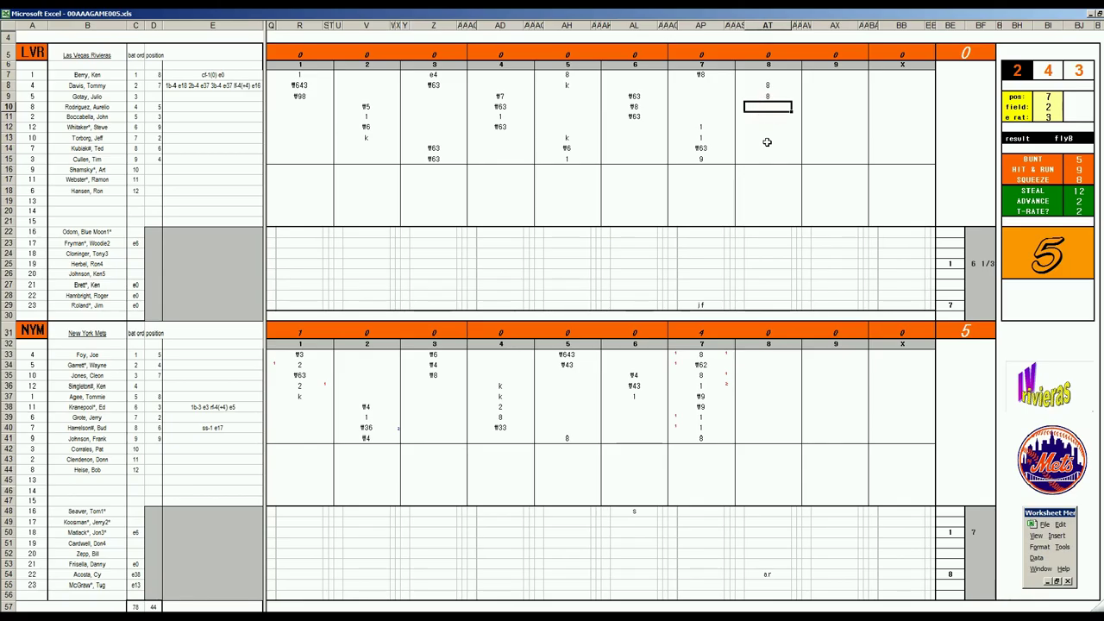
text(f7)
key(Return)
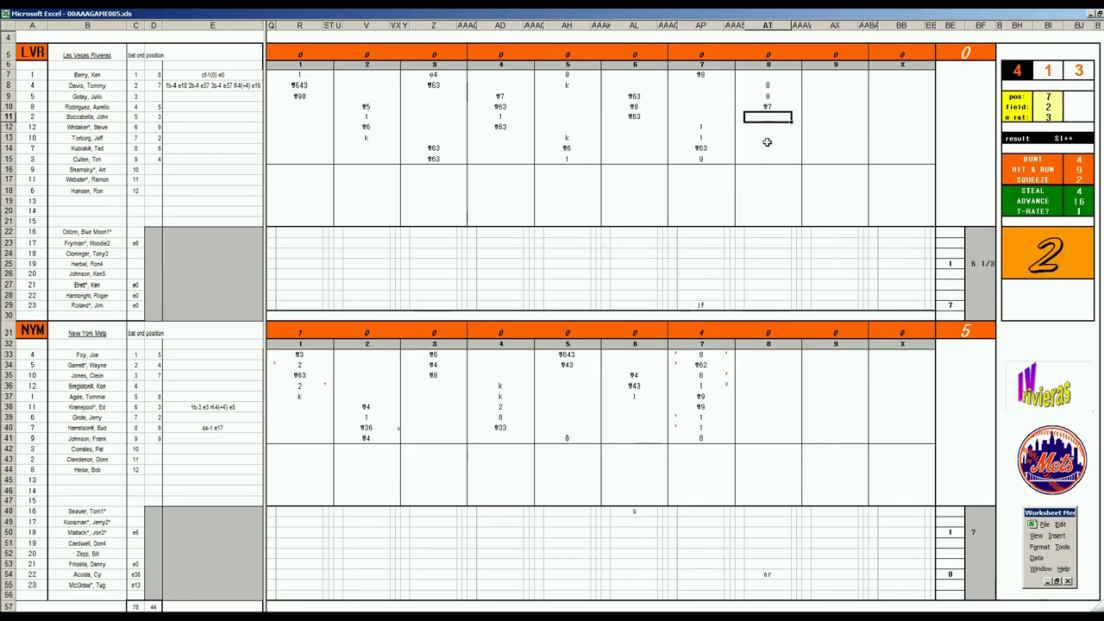
- Set pos 5 and e rat 28, reroll the dice, and record e5 in AT11
key(ctrl+r)
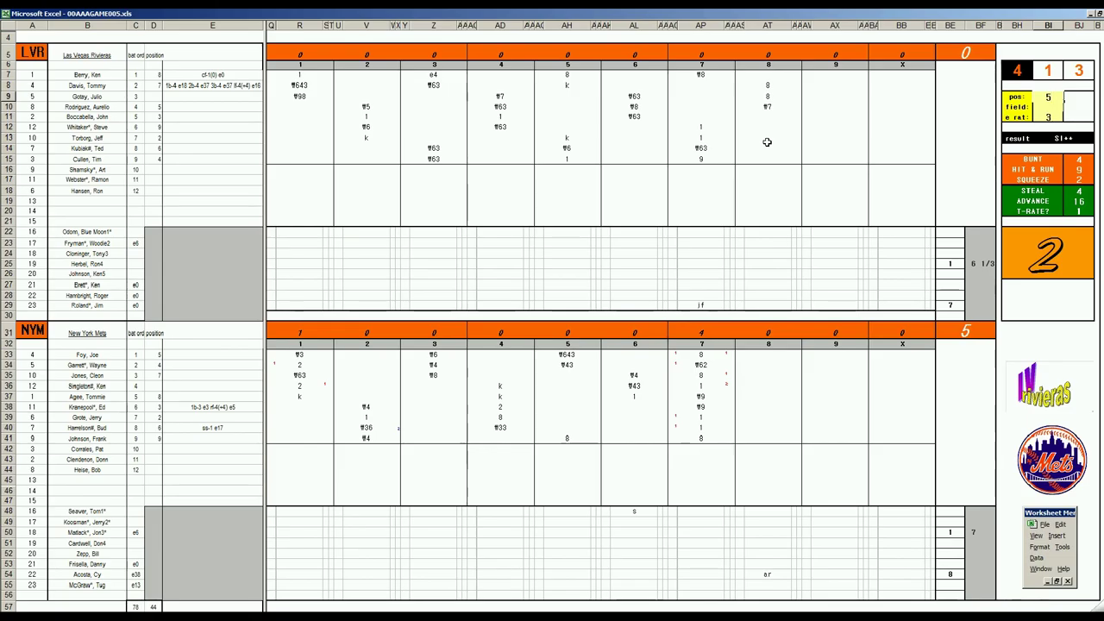
key(F9)
key(Return)
text(28)
key(Return)
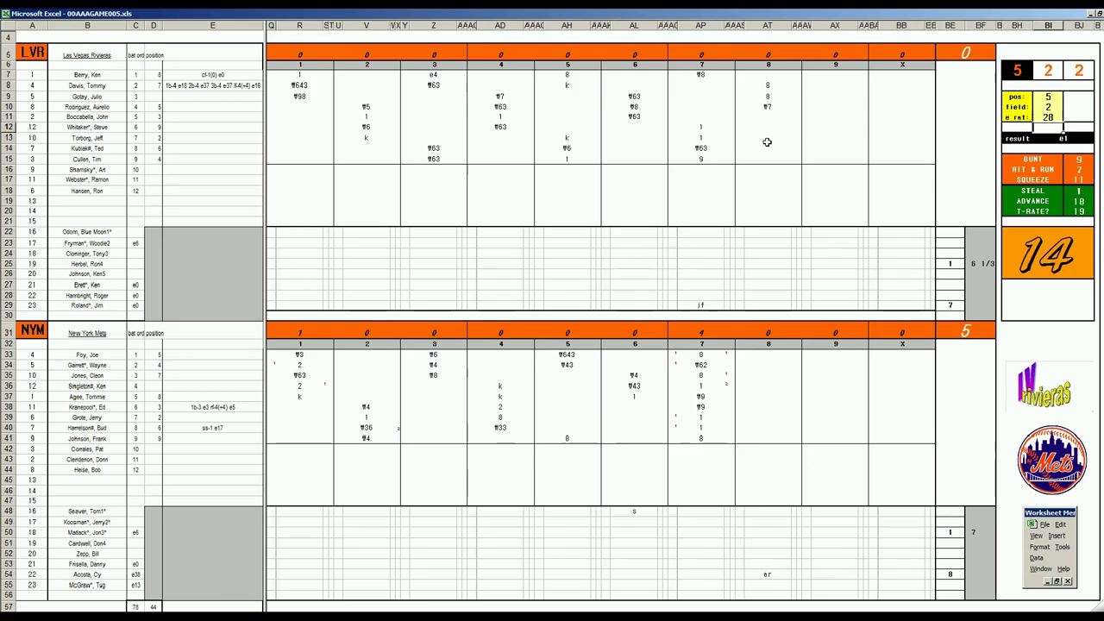
click(774, 116)
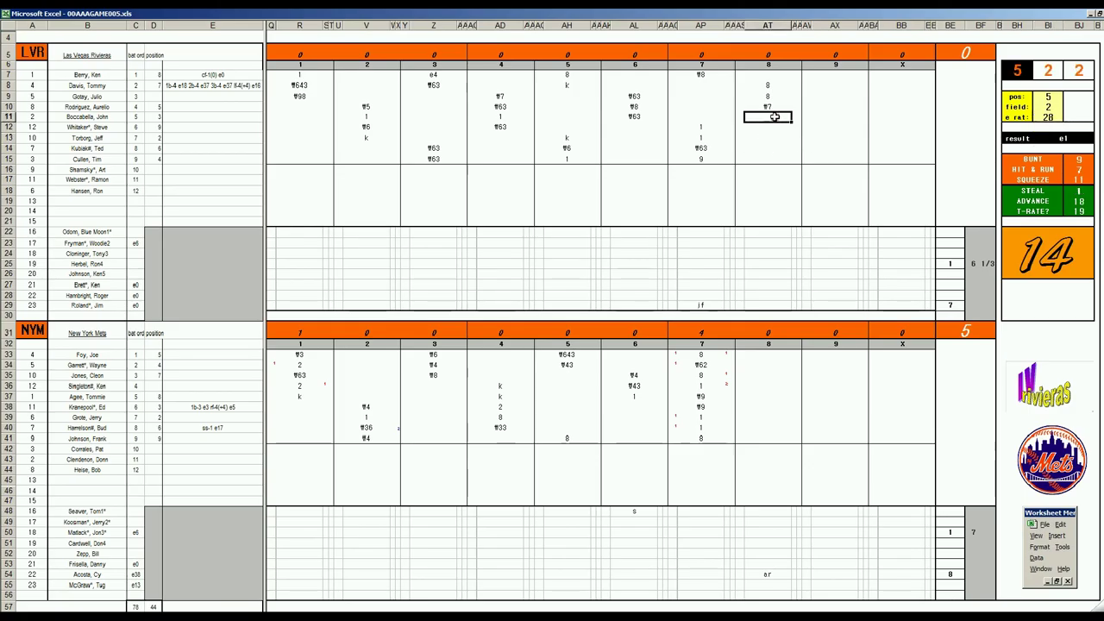
text(e5)
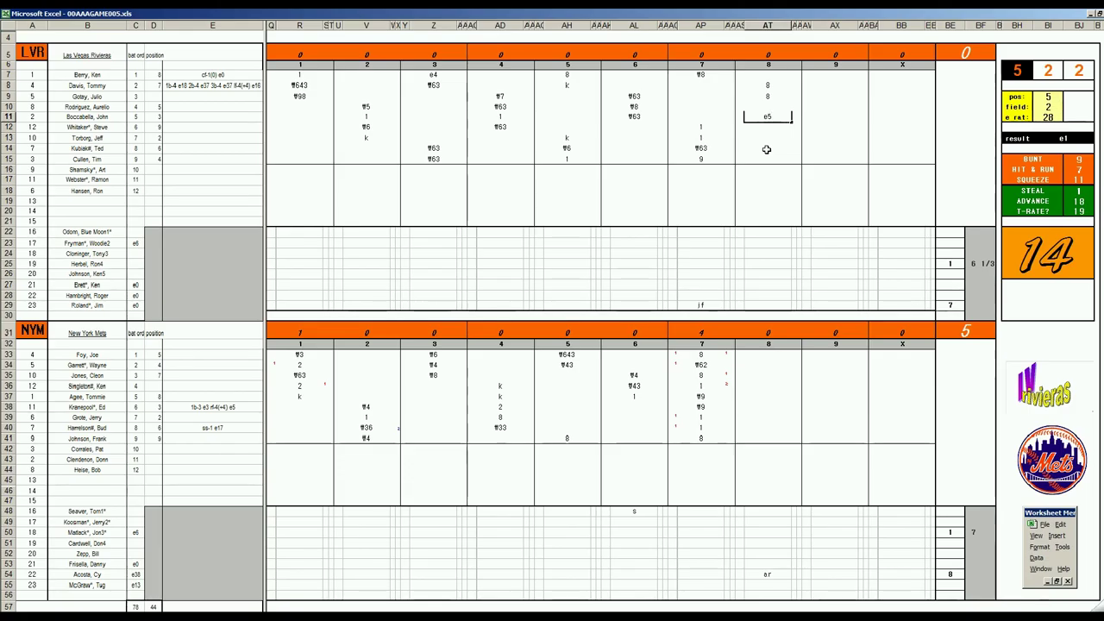
- Commit the e5 and credit the row-54 reliever with 1 1/3 innings in BF54
key(F2)
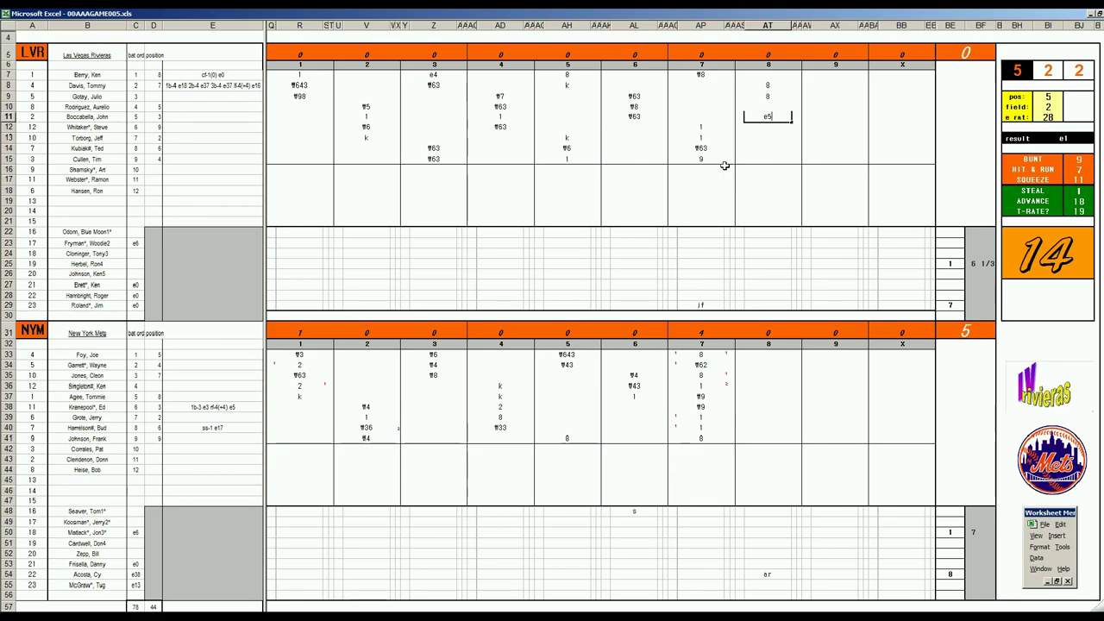
click(969, 571)
text(1 1/3)
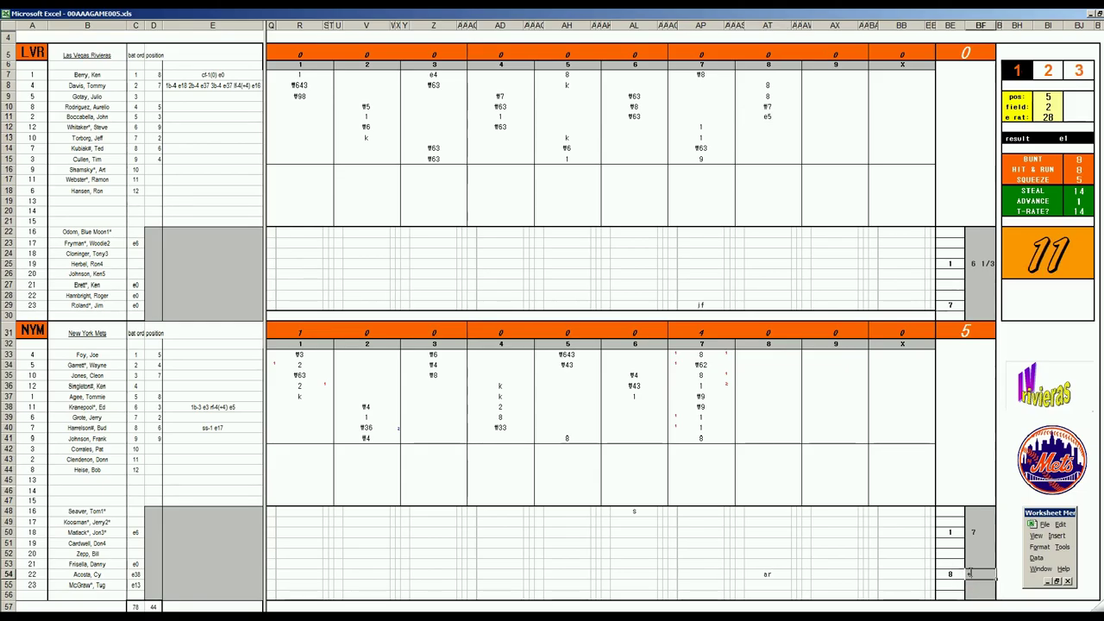
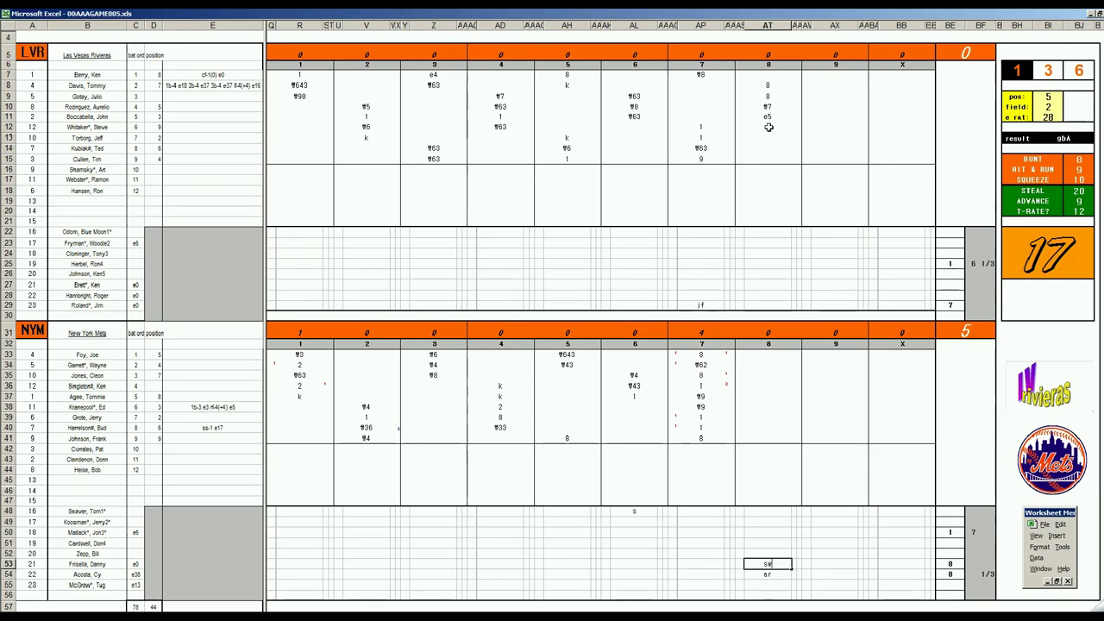
- Enter the ♯463 play in cell AT12 for the row-12 Rivieras batter's eighth inning
click(767, 126)
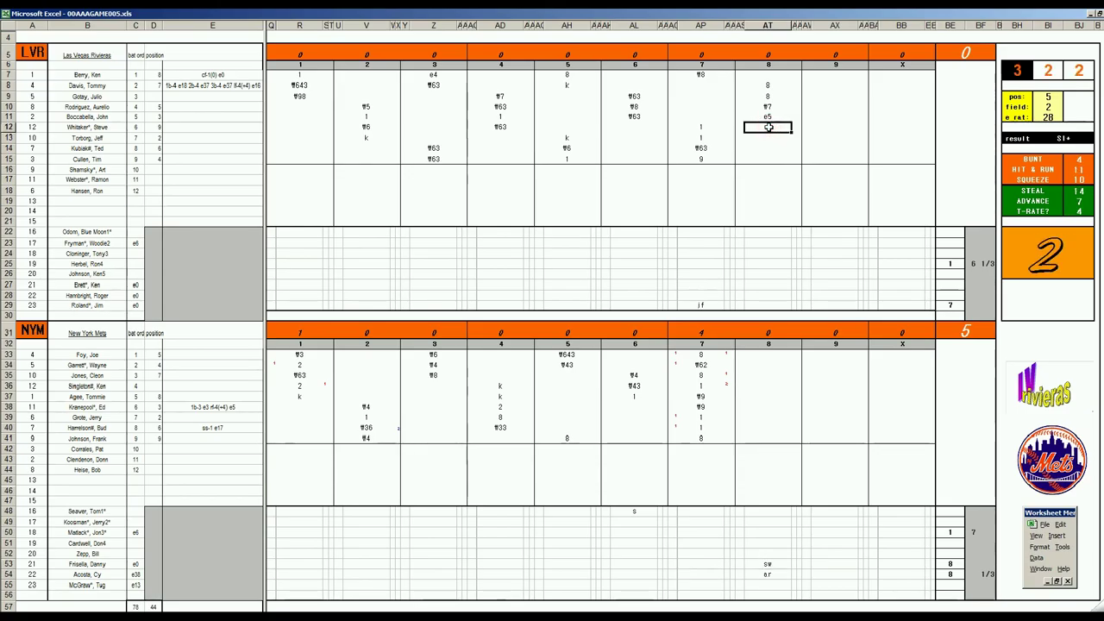
text(#463)
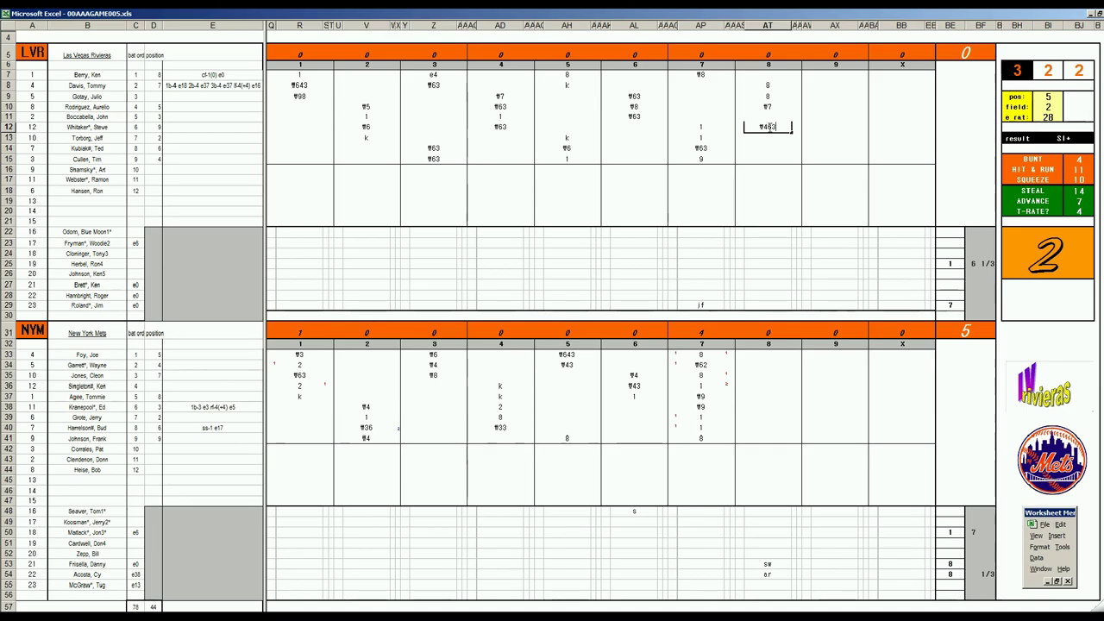
click(756, 408)
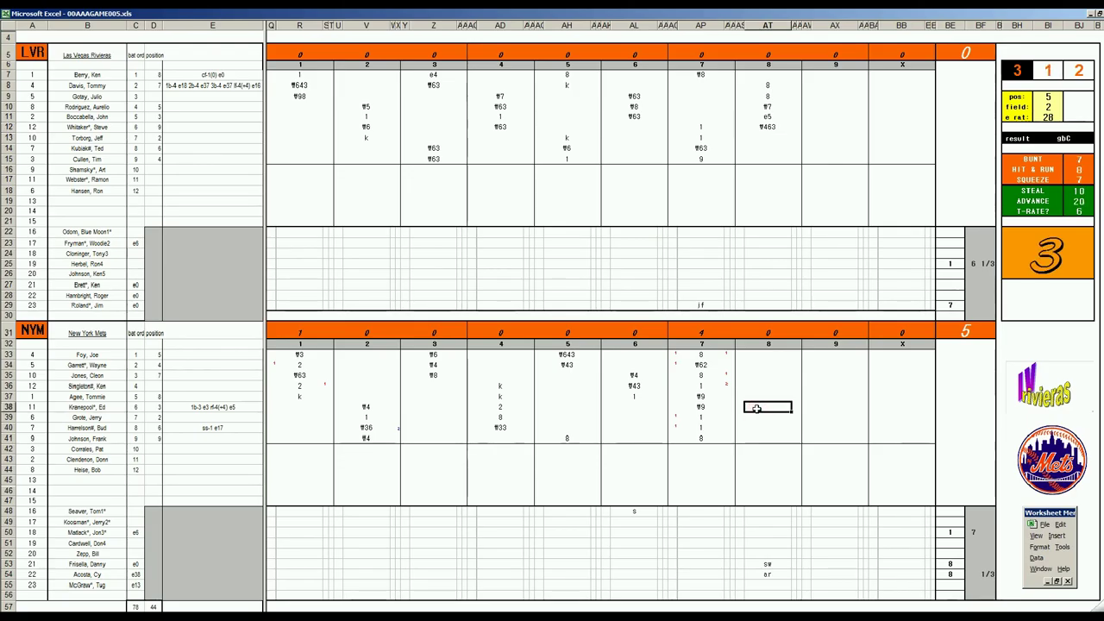
- Enter ♯4, ♯53 and ♯63 in AT38:AT40, and add +2 to BF53's innings pitched
text(#4)
key(Return)
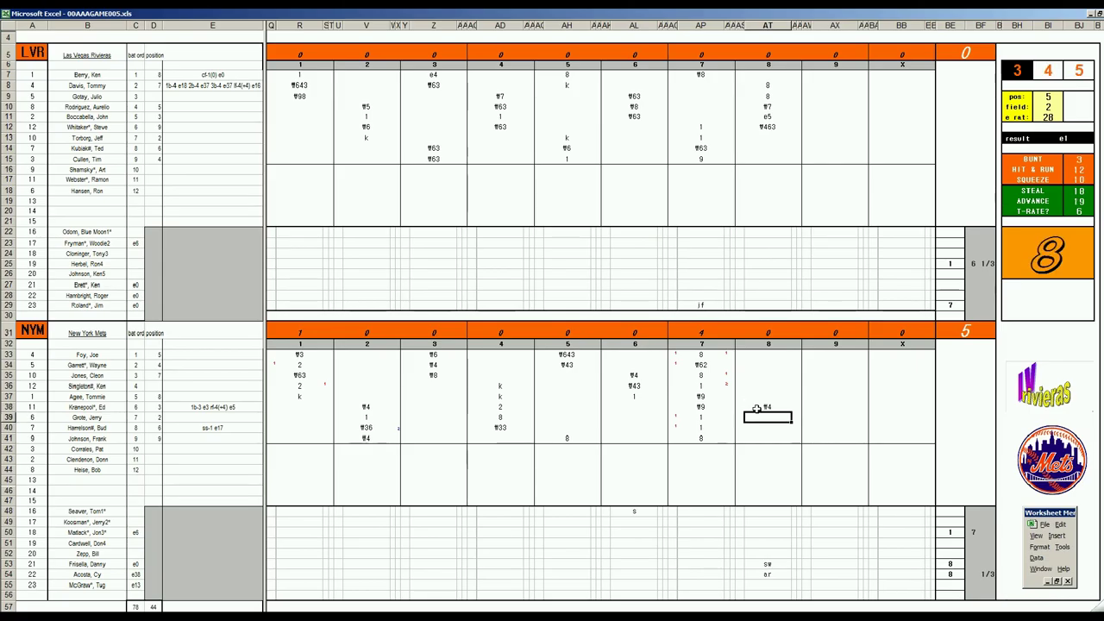
text(#53)
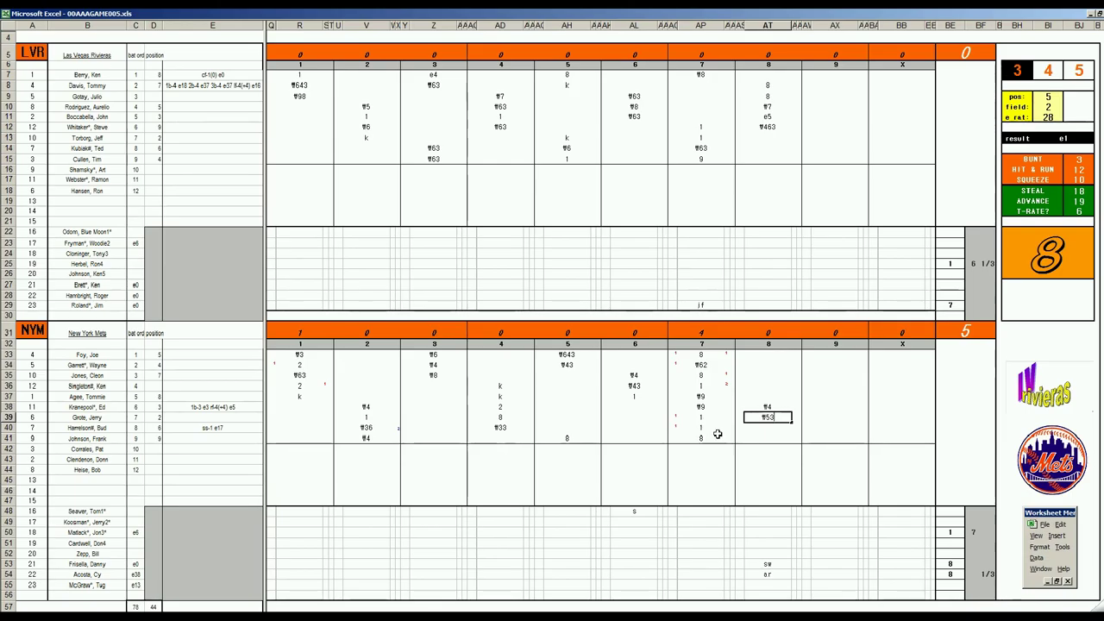
key(Return)
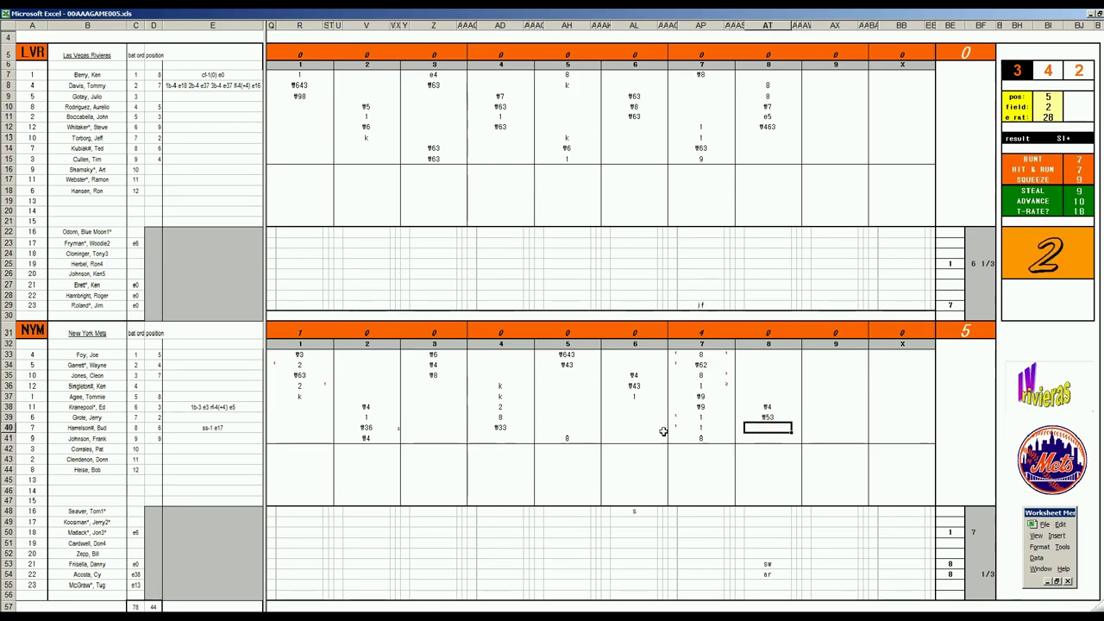
text(#63)
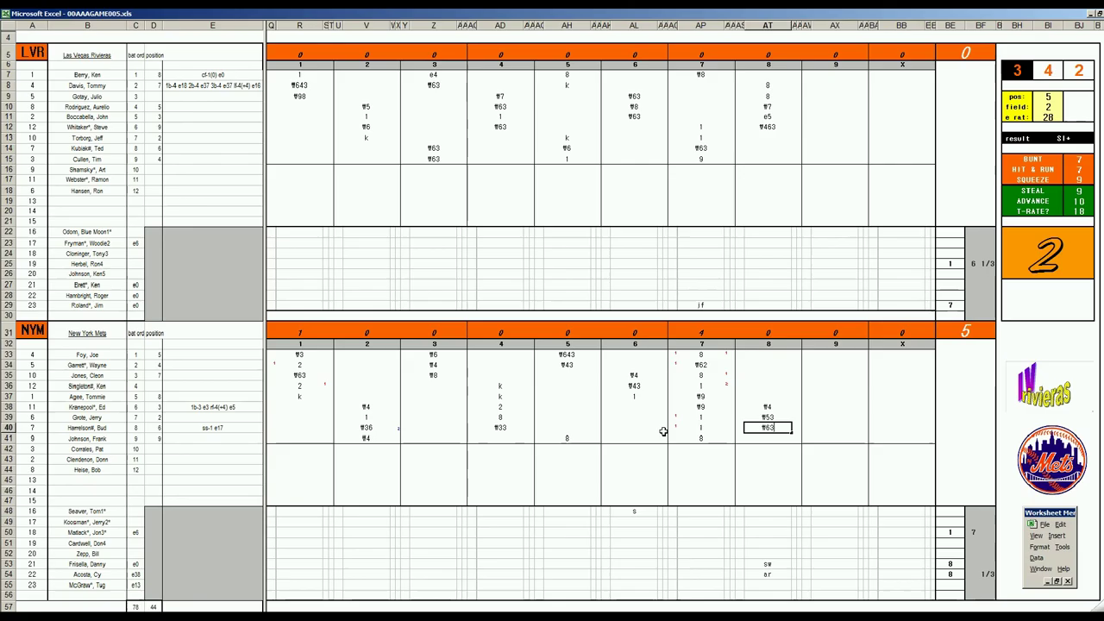
click(975, 564)
text(+2)
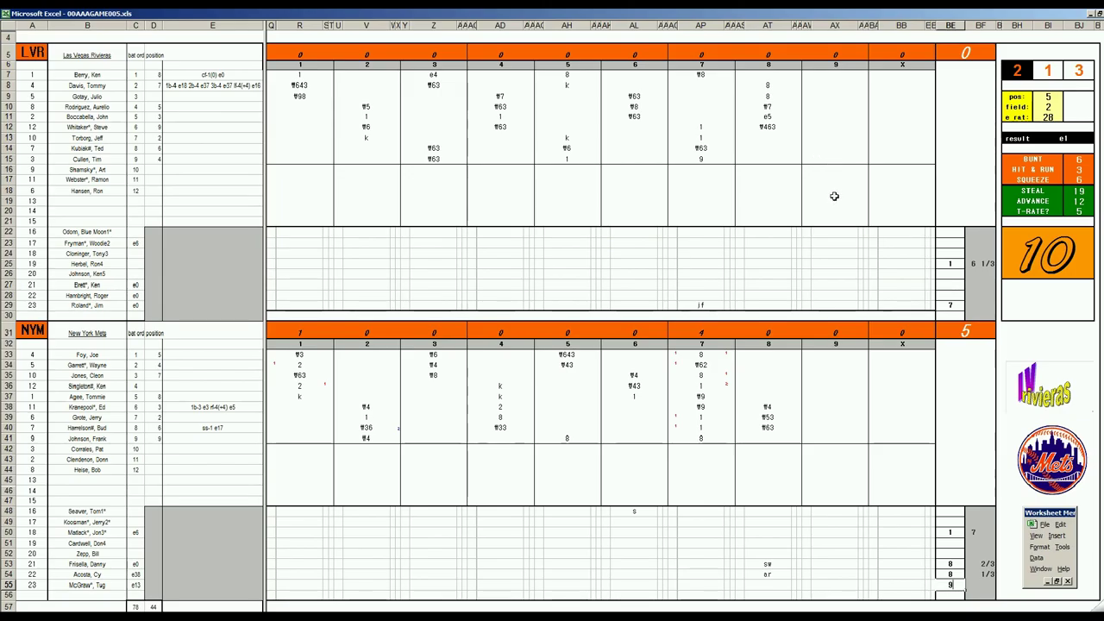
- Enter ♯8 in AX18 and 1 in AX16 for the Rivieras' ninth inning
click(833, 190)
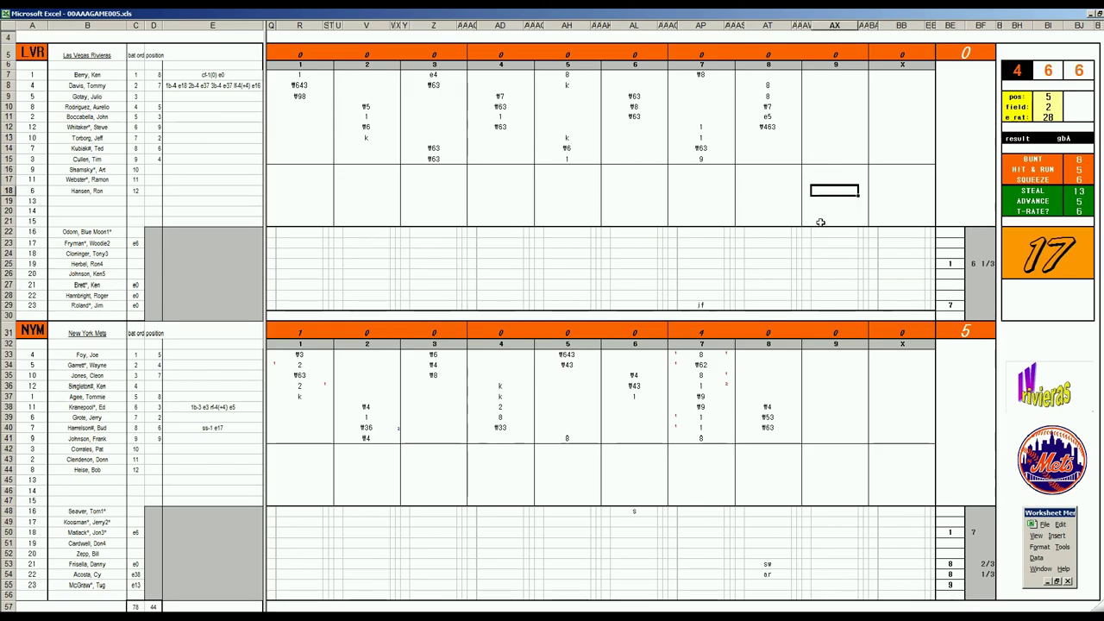
text(8)
key(Return)
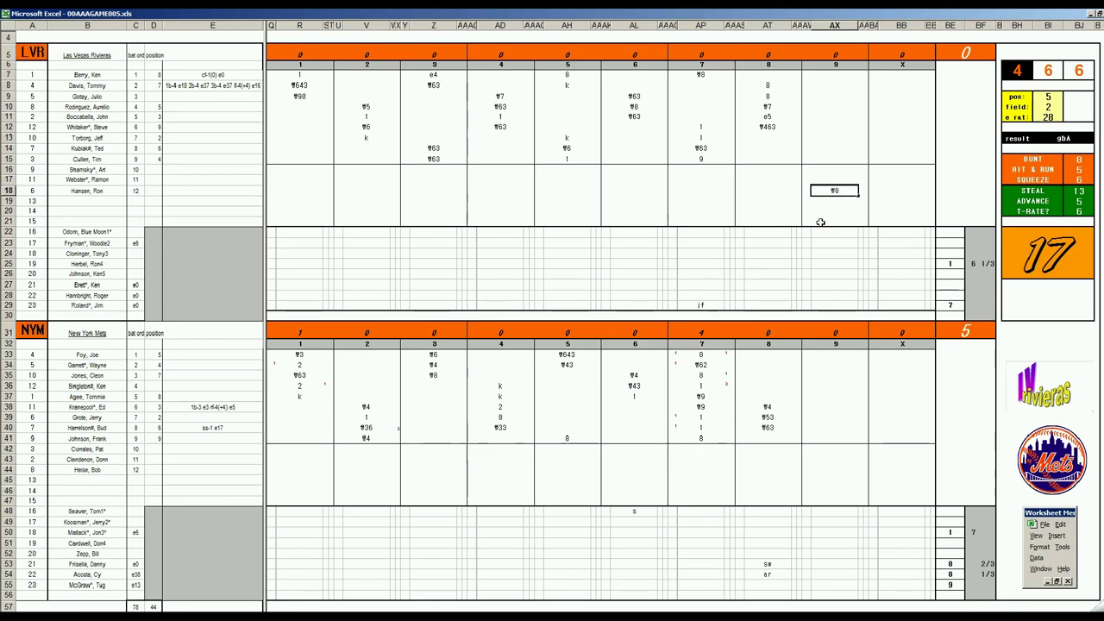
key(F2)
key(F2)
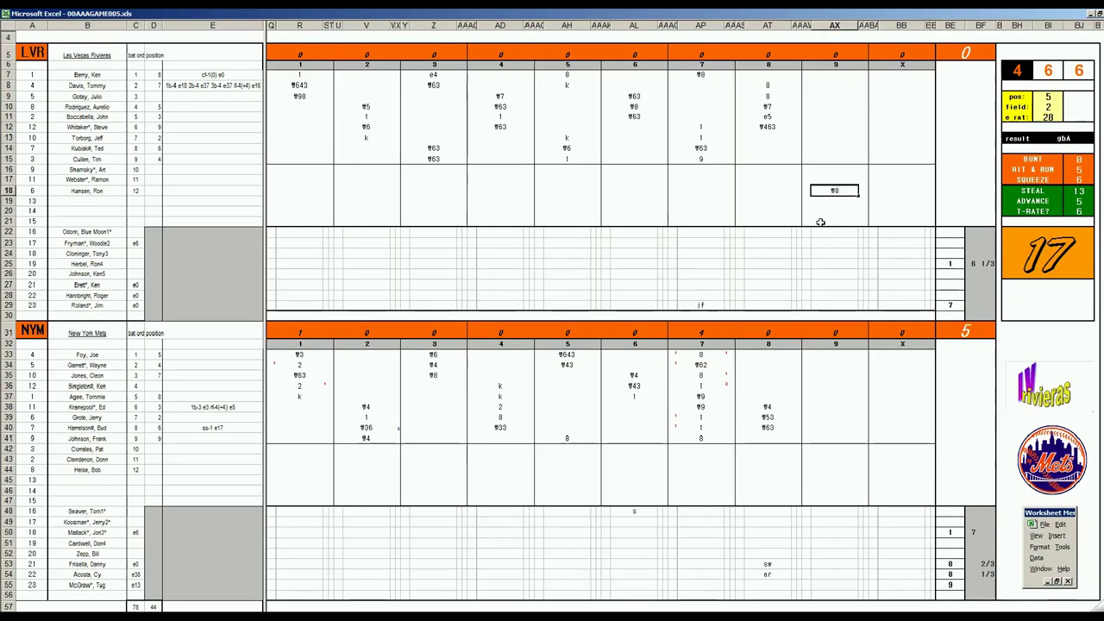
key(Up)
key(Up)
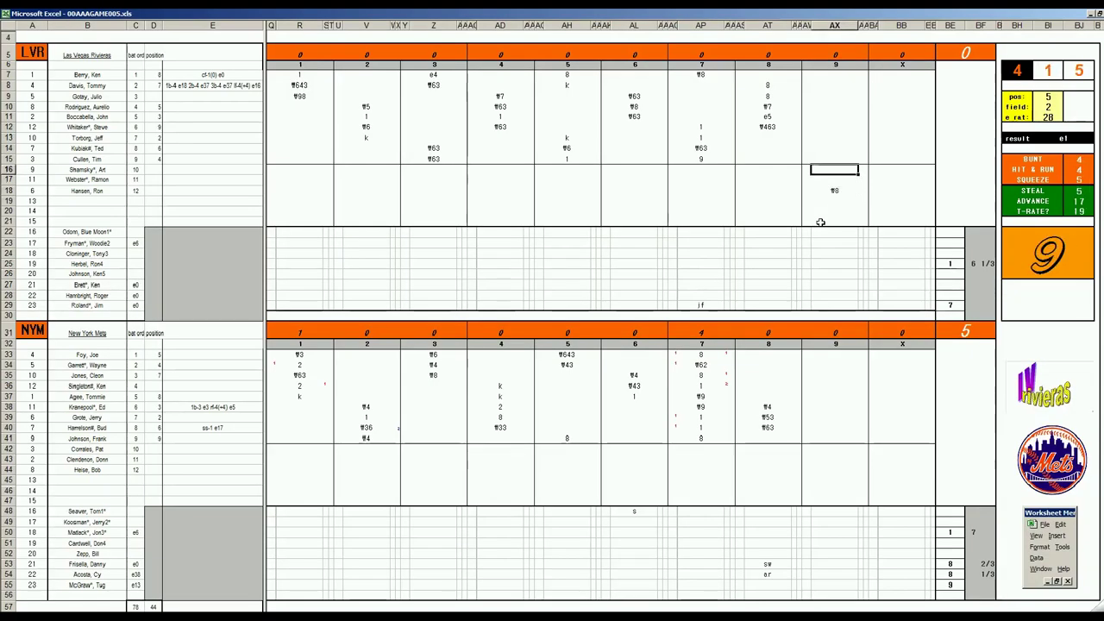
text(1)
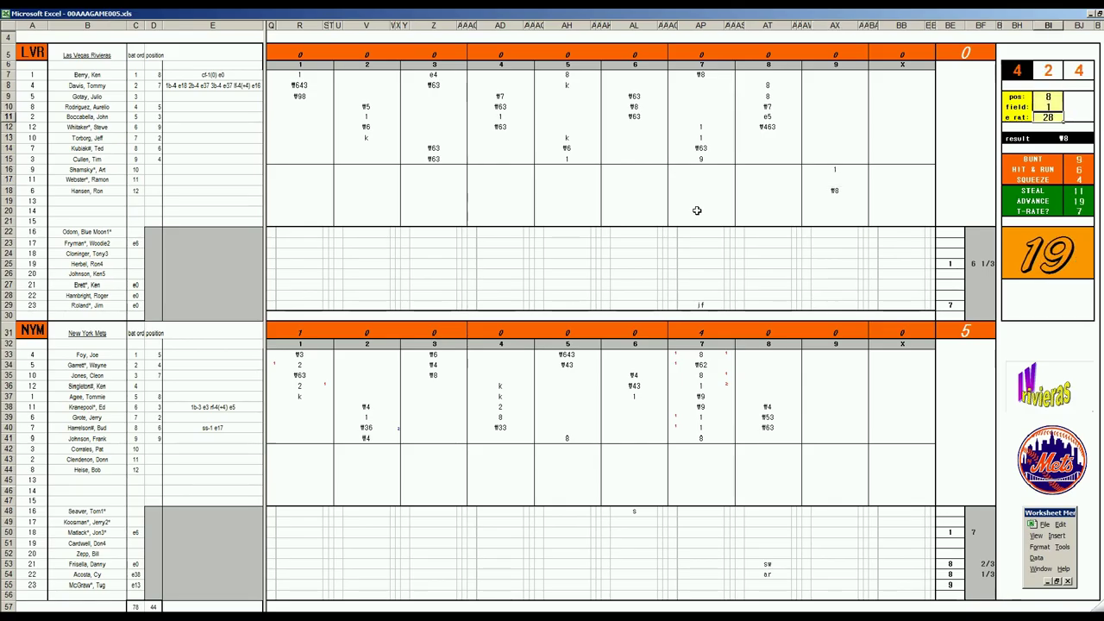
- Enter ♯8 in AX17 and set pos to 5 and field to 2 in the side panel
click(833, 180)
text(▼8)
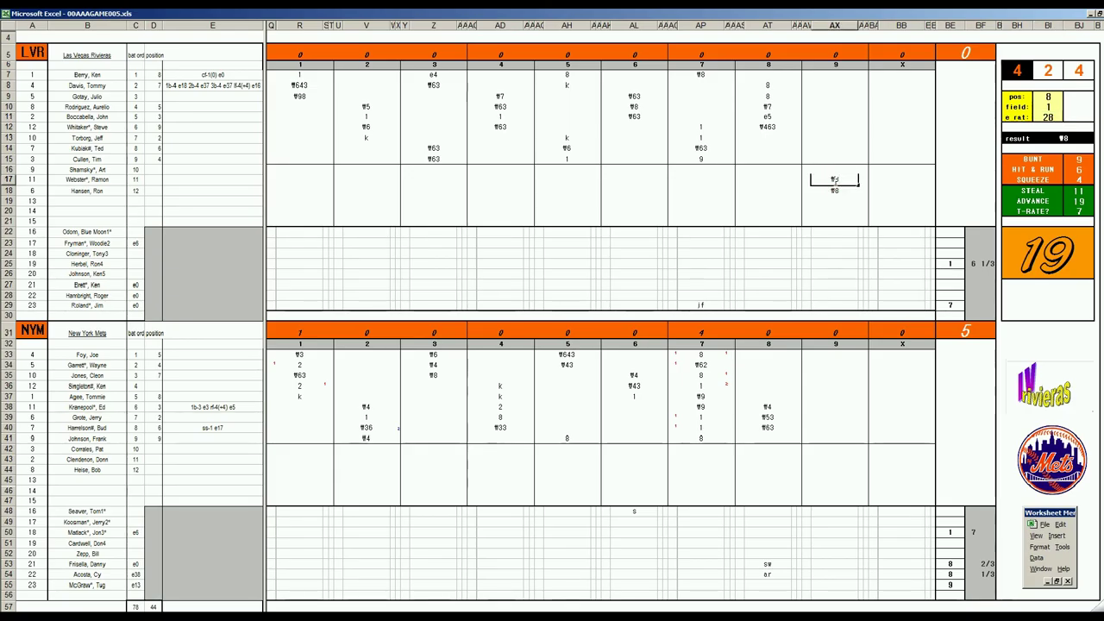
click(834, 75)
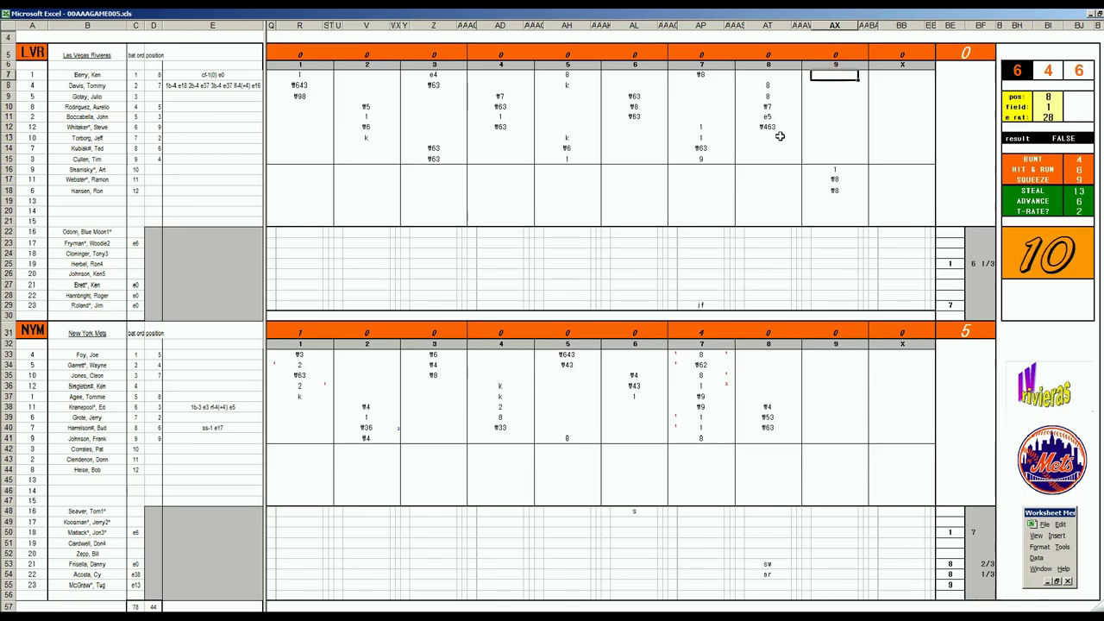
key(Tab)
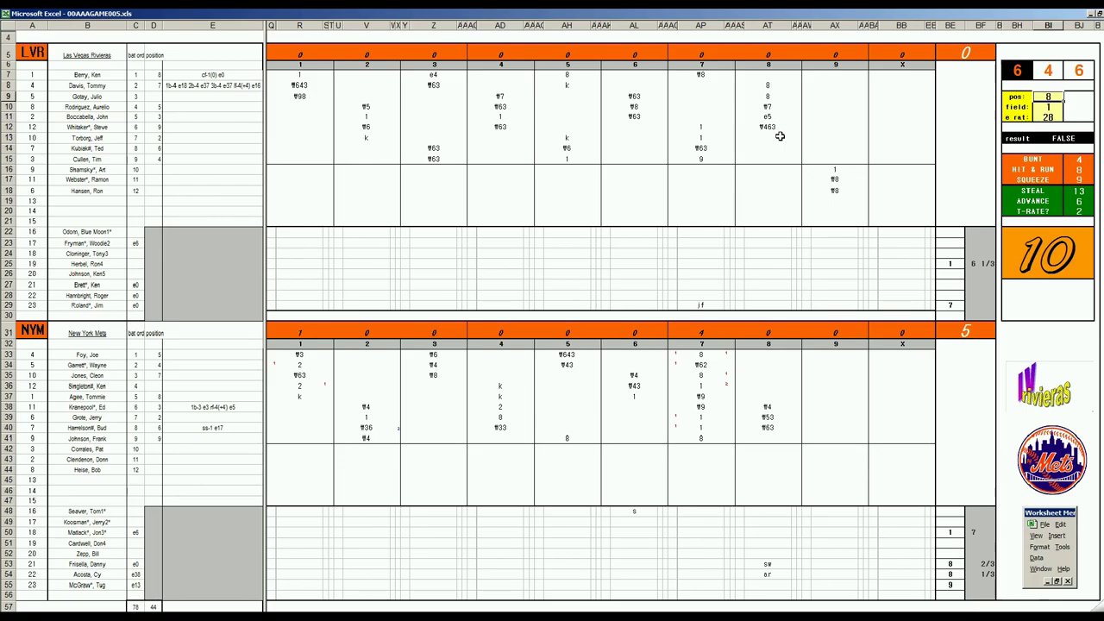
text(5)
key(Return)
text(2)
key(Return)
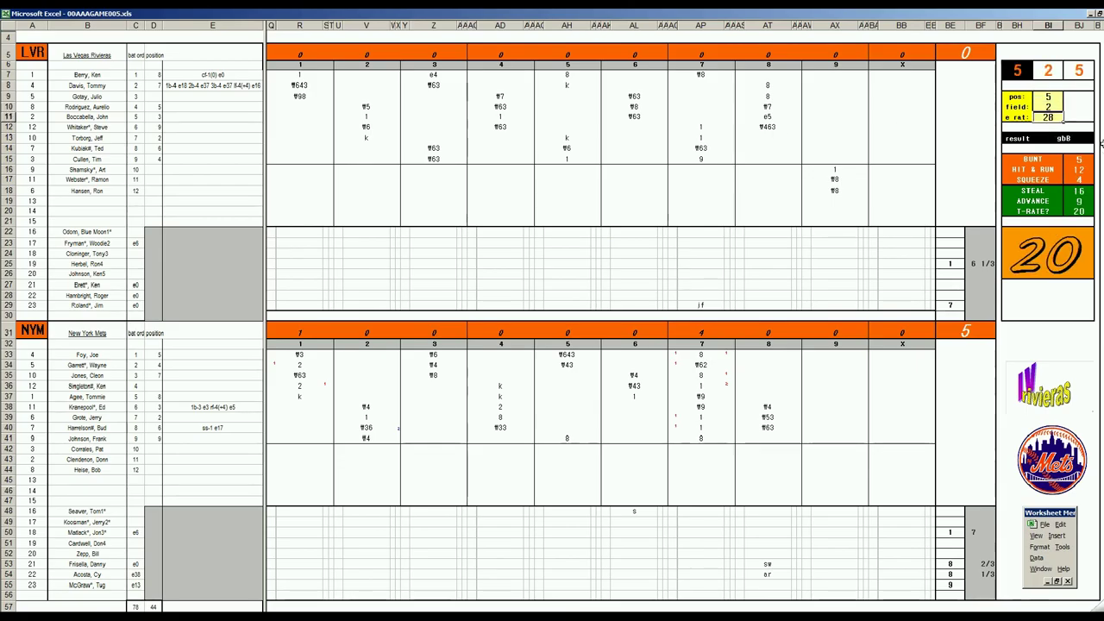
- Enter ♯53 in AX7, log 1 inning in BF55 and +5/3 in BF29, then run the game macro
click(833, 75)
text(ŧ53)
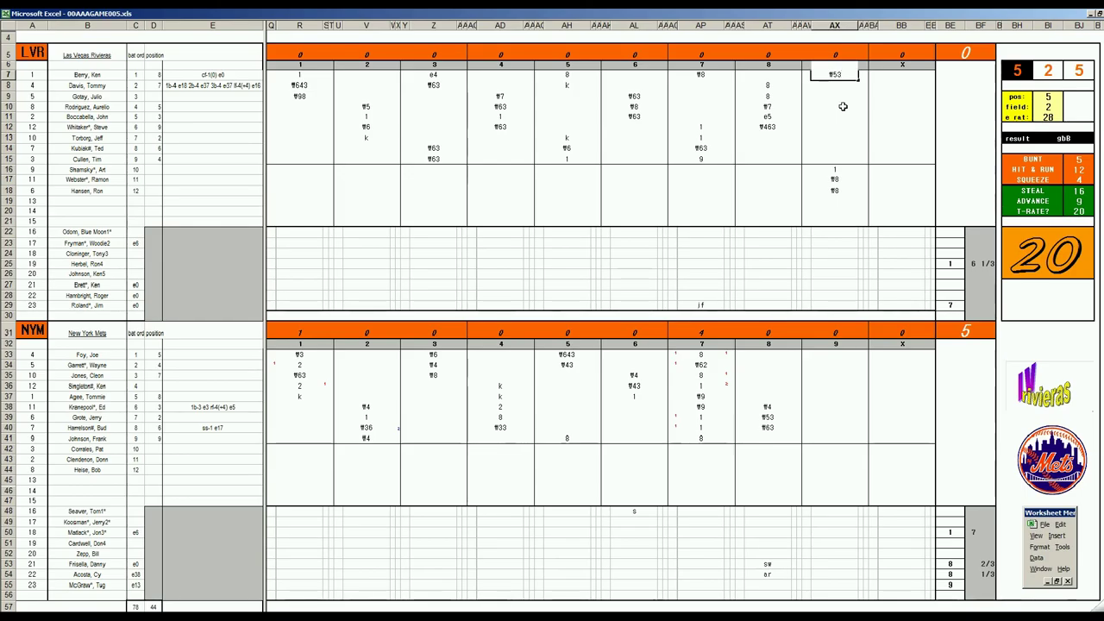
click(980, 589)
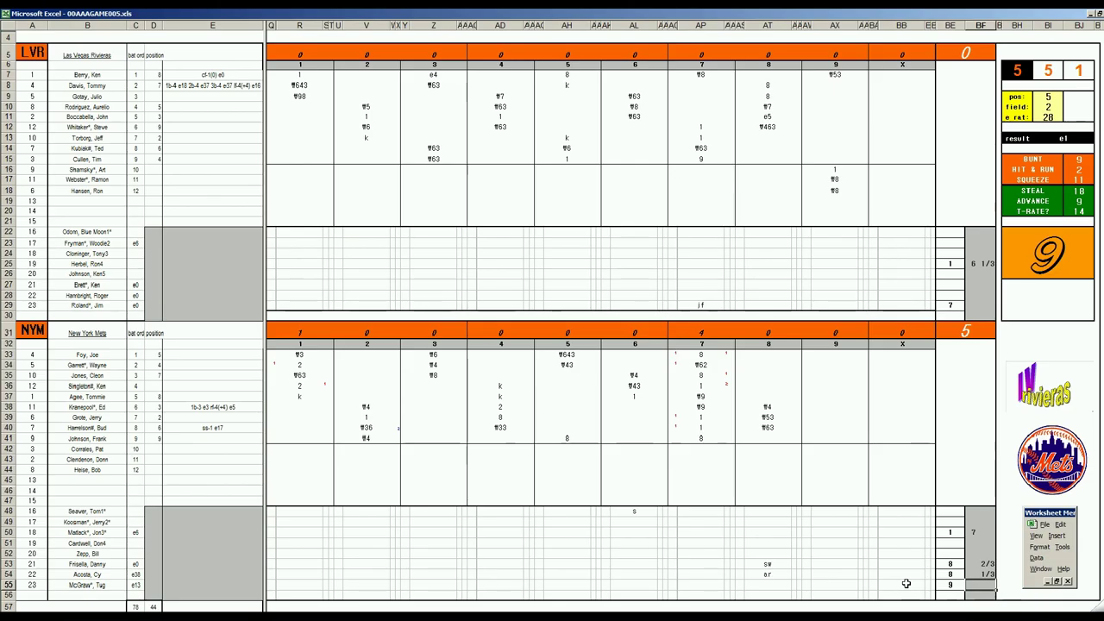
text(1)
key(Return)
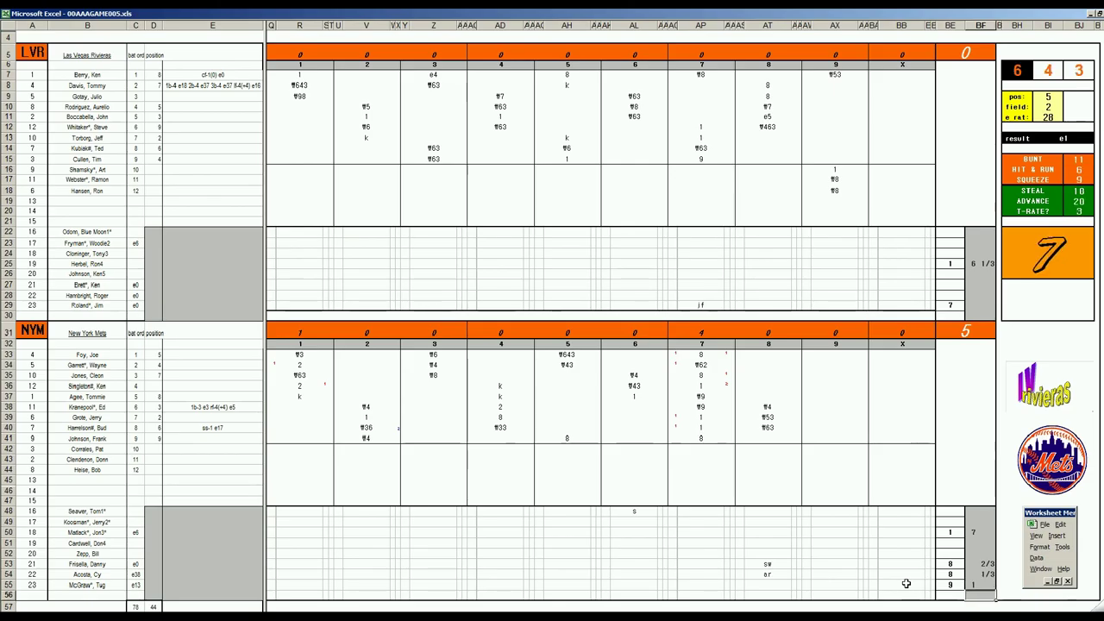
click(973, 304)
text(+5/3)
key(Return)
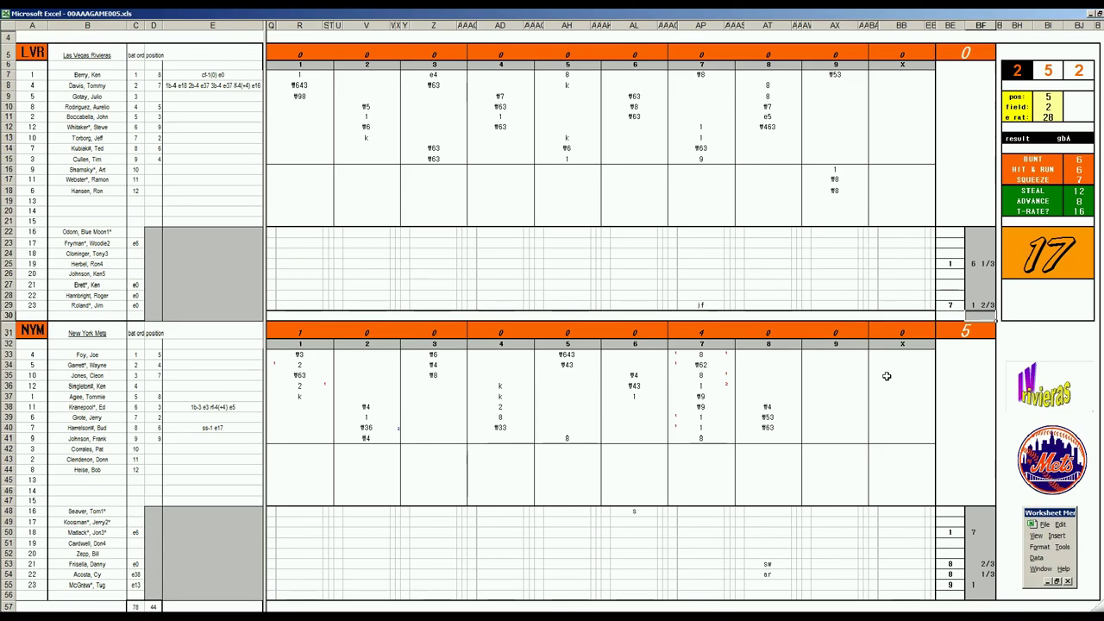
click(203, 532)
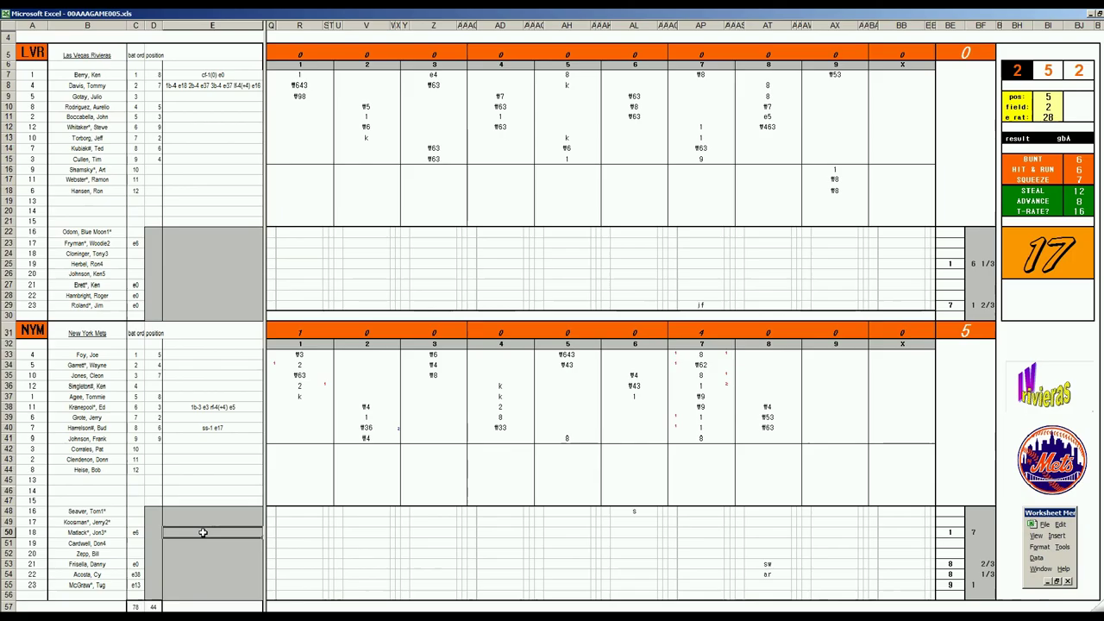
key(ctrl+n)
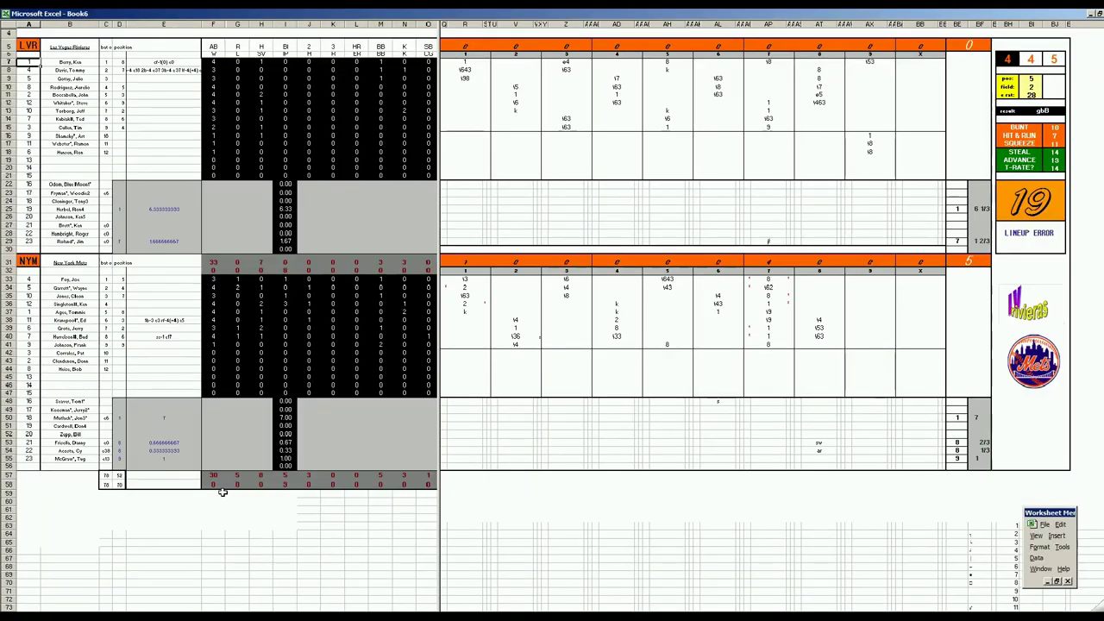
- Enter 1 in J55 and the row-50 pitcher's values 1, 6, 3, 3
click(214, 459)
key(Right)
key(Right)
key(Right)
key(Right)
text(1)
key(Up)
key(Up)
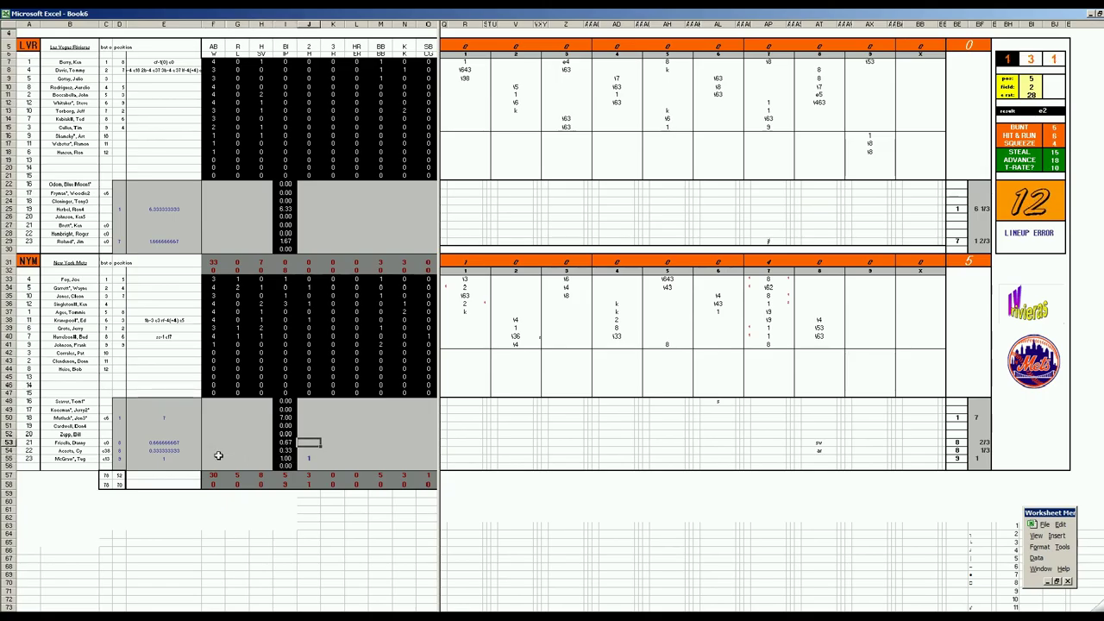
key(Down)
key(Down)
key(Up)
key(Up)
key(Left)
key(Left)
key(Left)
key(Up)
key(Up)
key(Up)
key(Left)
key(Down)
key(Left)
key(Left)
key(Down)
key(Right)
key(Down)
key(Down)
key(Down)
key(Up)
key(Up)
key(Down)
key(Down)
key(Up)
key(Up)
key(Down)
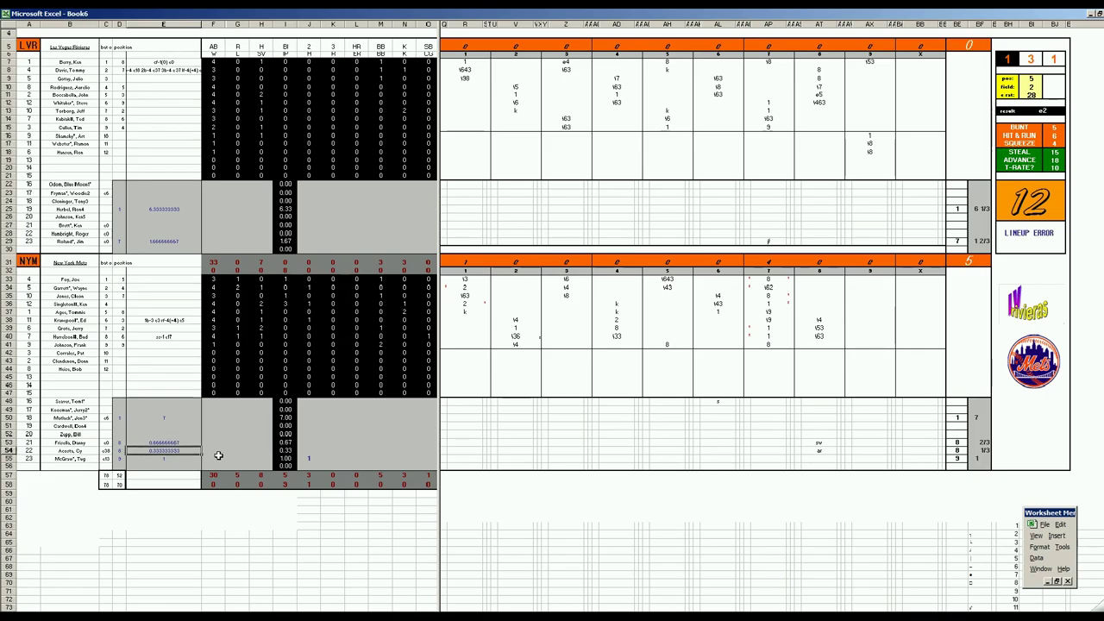
key(Up)
key(Up)
key(Up)
key(Up)
key(Right)
text(1)
key(Right)
key(Right)
key(Right)
key(Right)
text(6)
key(Right)
key(Right)
key(Right)
key(Right)
key(Left)
text(3)
key(Right)
text(3)
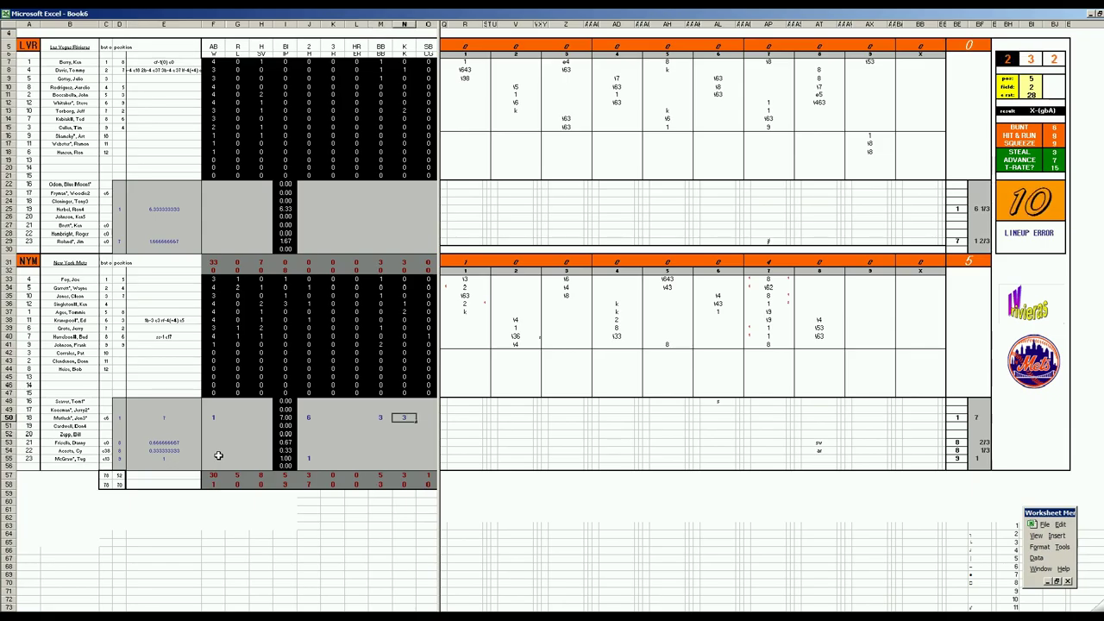
key(Left)
key(Left)
key(Left)
key(Left)
key(Left)
key(Left)
key(Left)
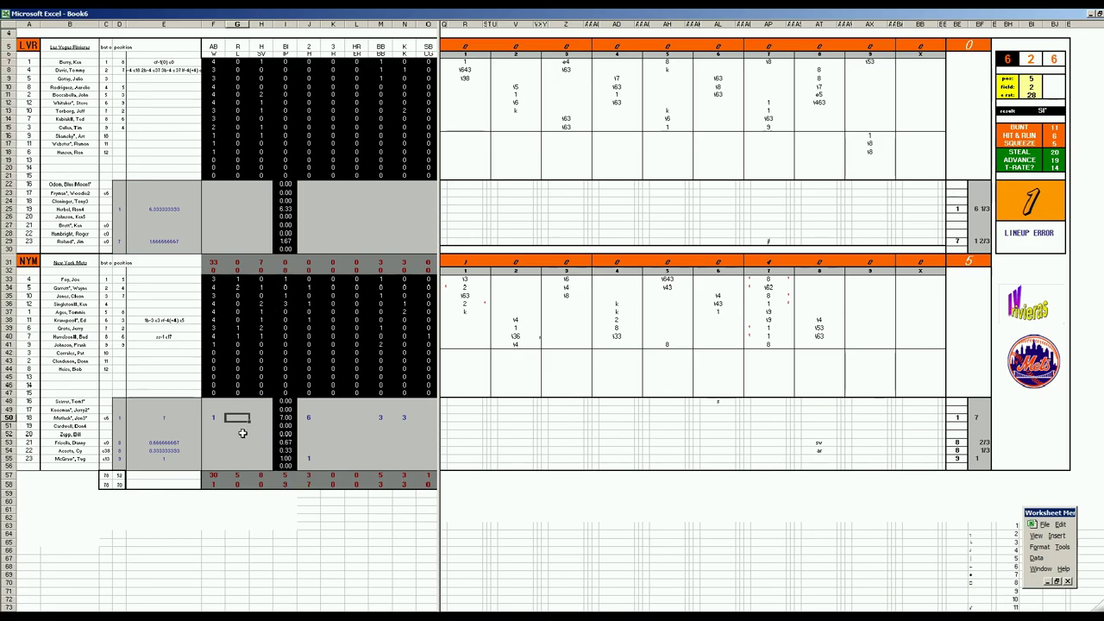
- Fill the row-29 relief pitcher's line with 1, 2, 2, 2
click(217, 242)
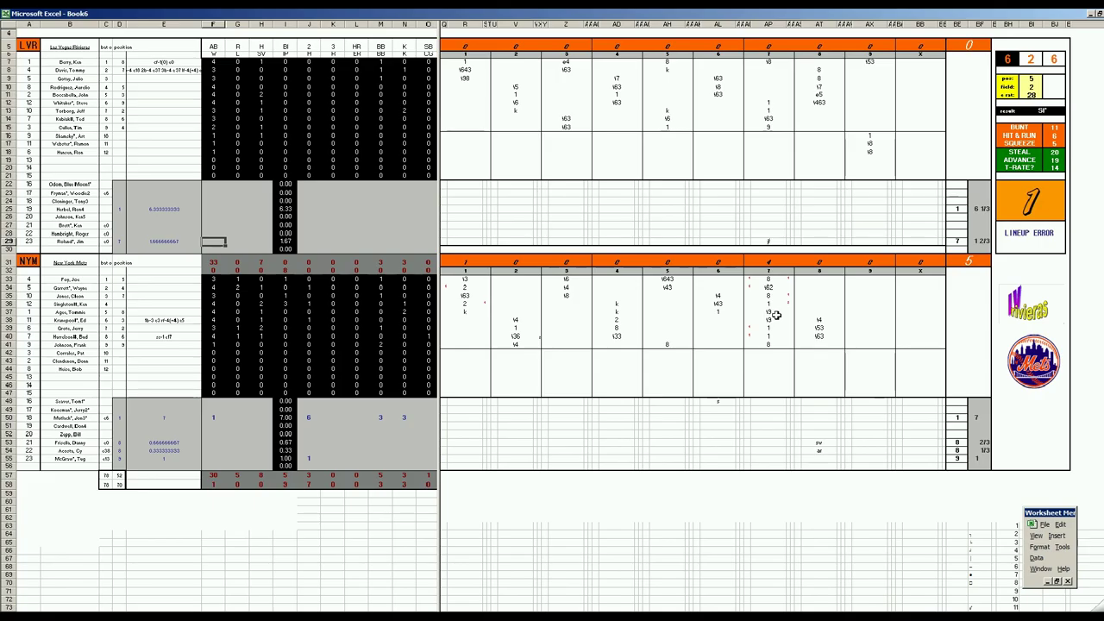
key(Right)
key(Right)
key(Right)
key(Right)
text(1)
key(Right)
text(2)
key(Right)
text(2)
key(Right)
text(2)
key(Right)
key(Left)
key(Left)
key(Left)
key(Left)
key(Left)
key(Left)
key(Left)
- Fill the row-25 pitcher's line with 1, 7, 3, 3, 3 so the check updates
key(Up)
key(Up)
key(Up)
key(Up)
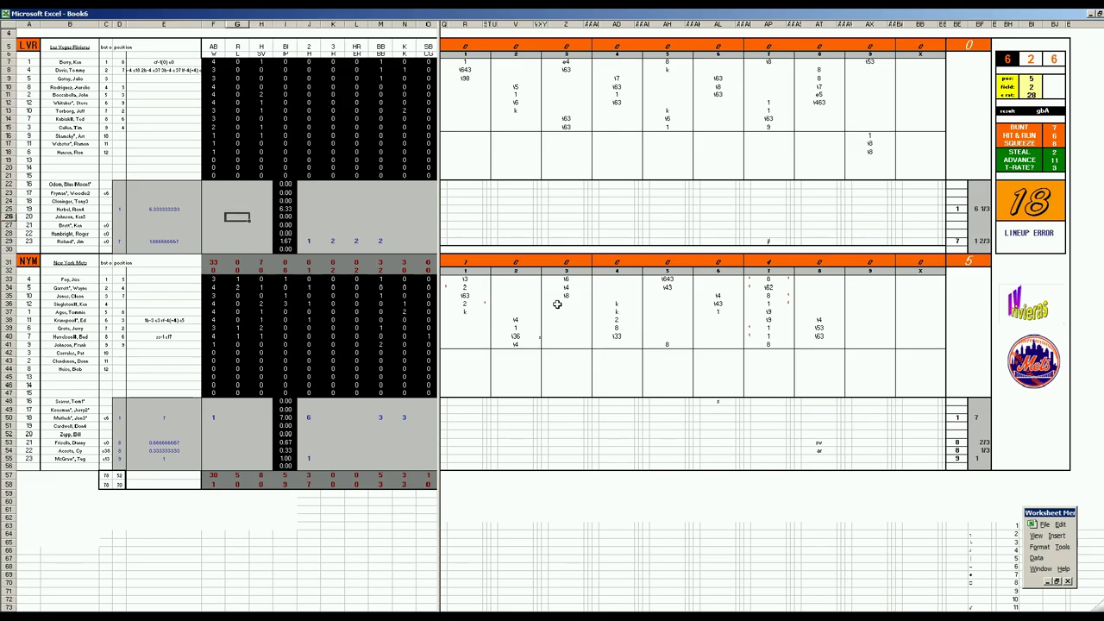
text(1)
key(Right)
key(Right)
key(Right)
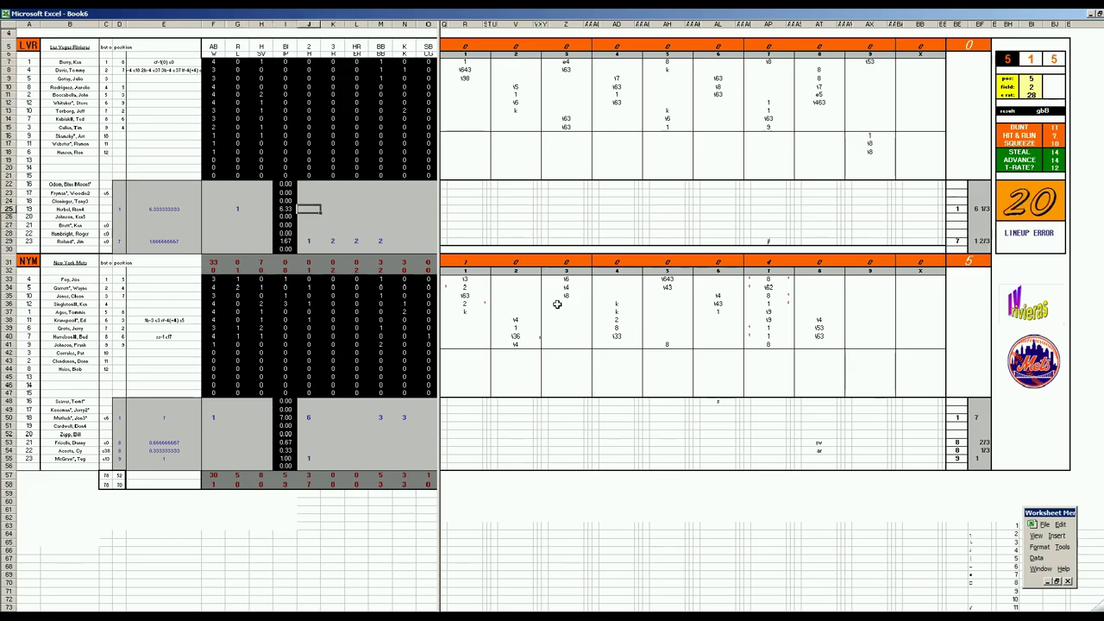
text(7)
key(Right)
text(3)
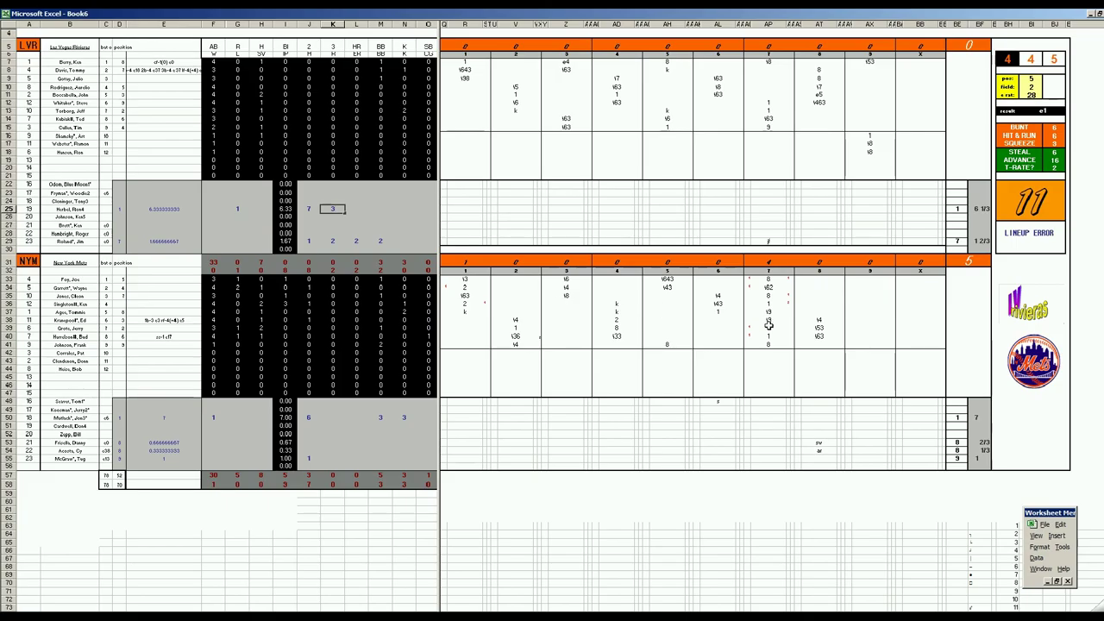
key(Right)
text(3)
key(Right)
text(3)
key(Right)
text(3)
key(Return)
key(Left)
key(Left)
key(Left)
key(Left)
key(Left)
key(Left)
key(Left)
key(Down)
key(Down)
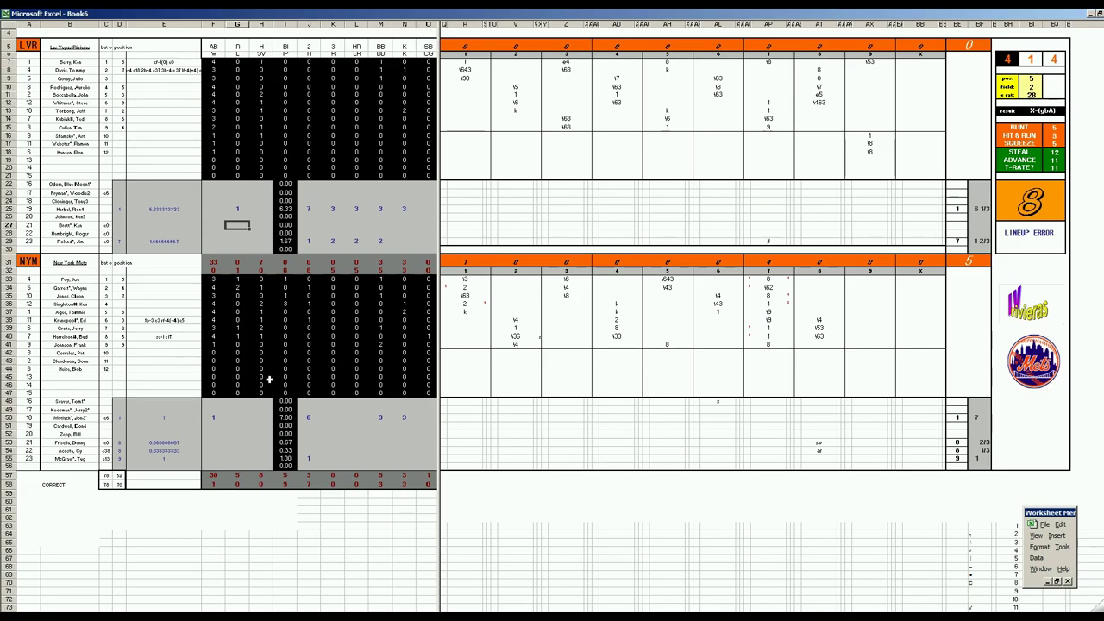
click(257, 426)
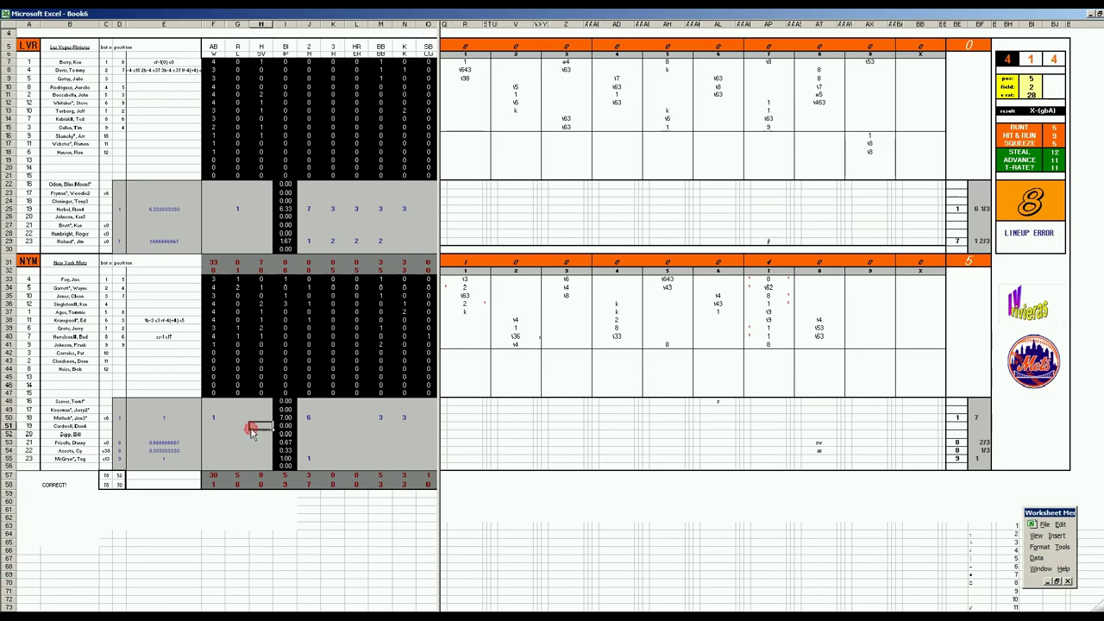
- Save the scoresheet as 83nymlvr.xls, adapting an earlier game's file name
key(ctrl+s)
click(367, 148)
click(394, 299)
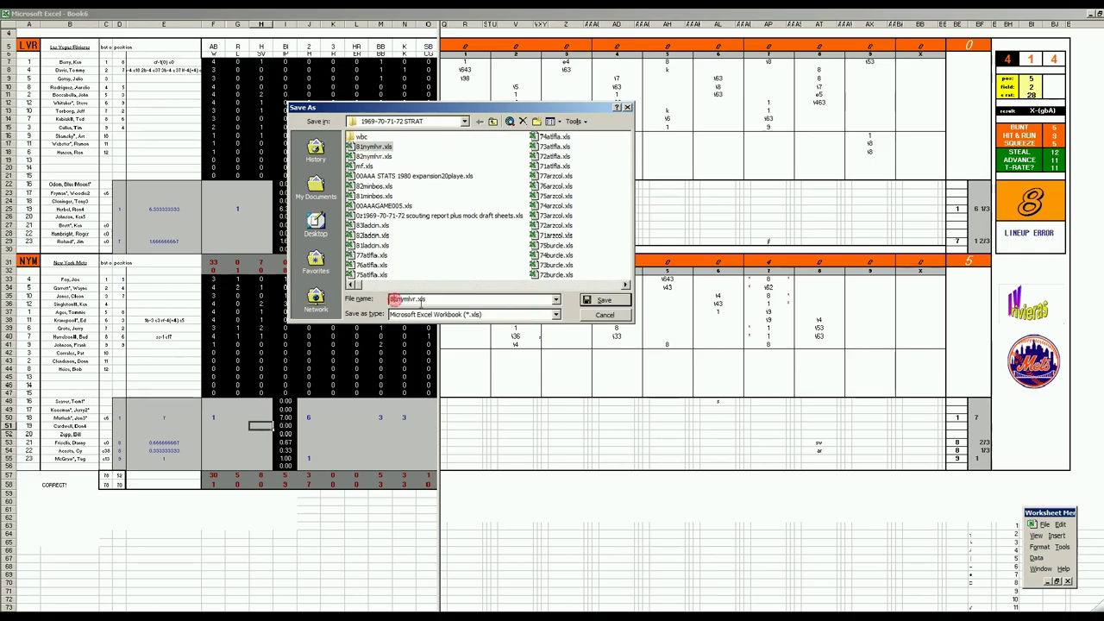
key(Delete)
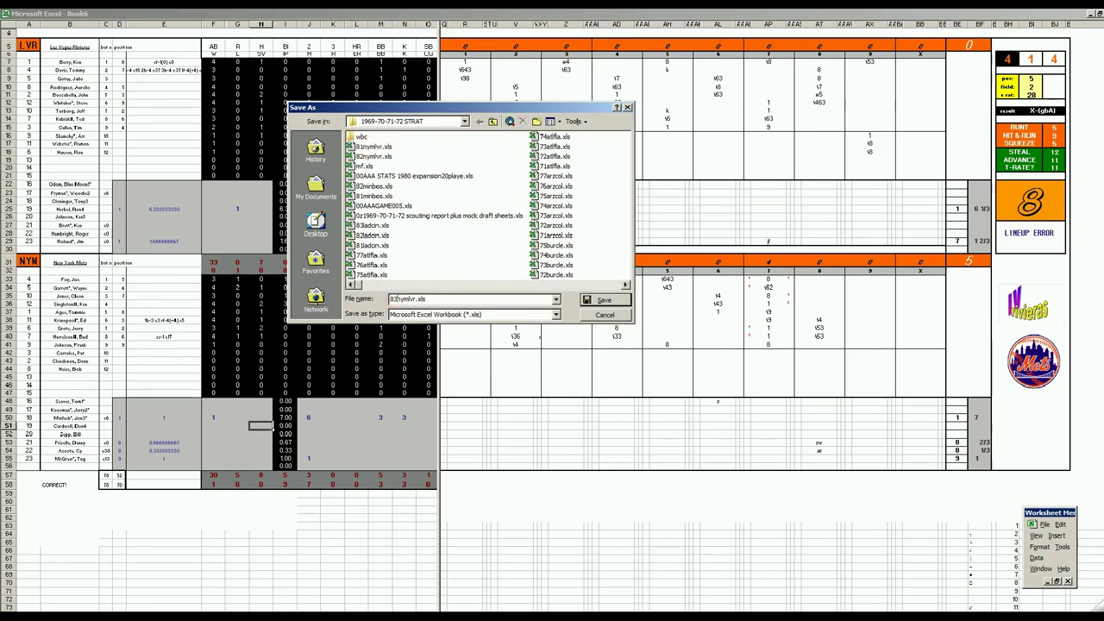
key(Return)
- Save a copy as mf.xls, replacing the existing file, and close the workbook without saving
key(F12)
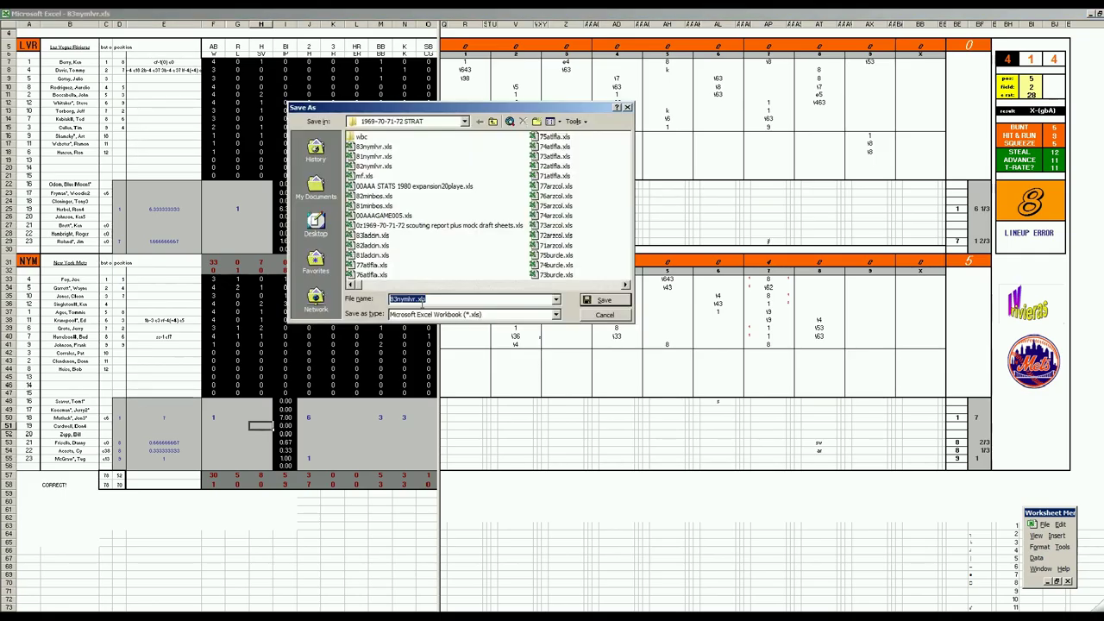
text(mf.xls)
key(Return)
key(y)
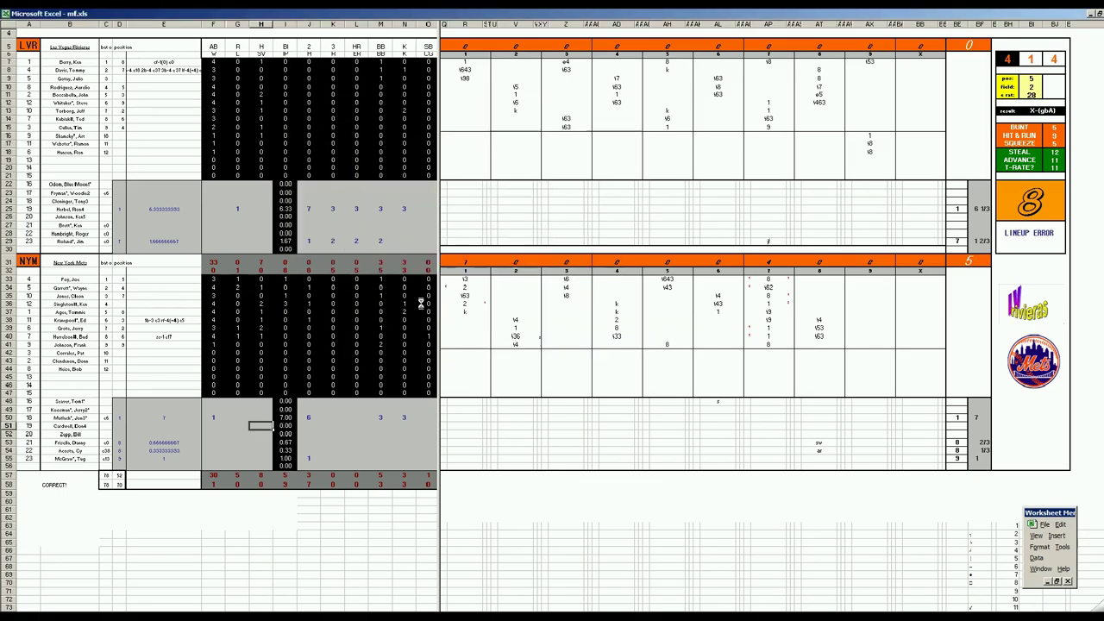
key(ctrl+w)
key(n)
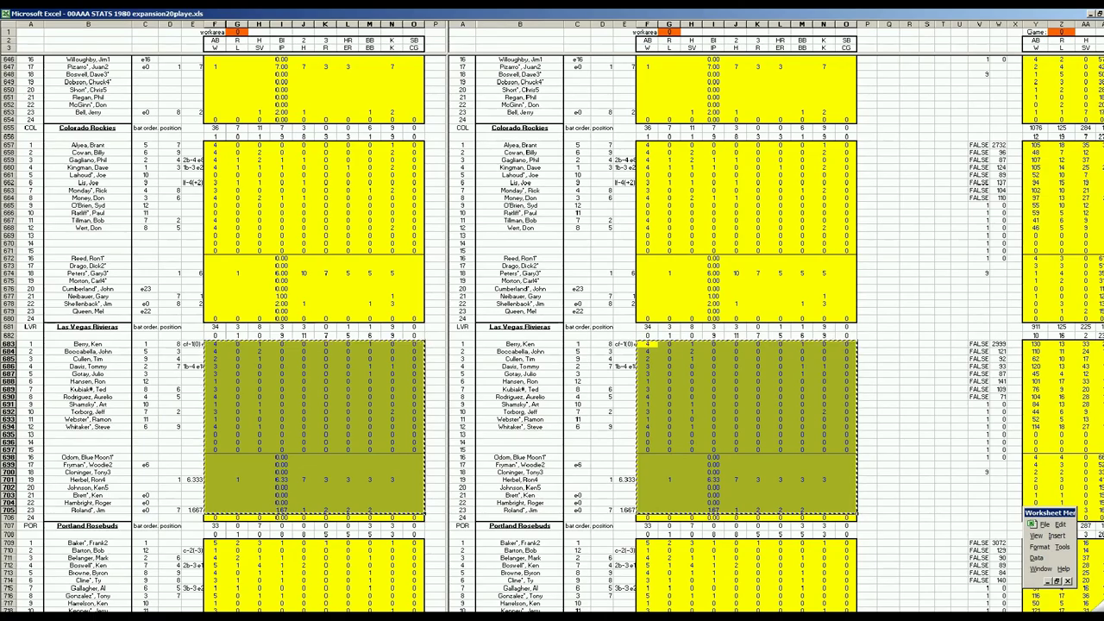
- Paste the copied Rivieras stats block into the Game 8 columns at DA683
scroll(777, 327, right, 16)
scroll(776, 328, right, 20)
scroll(777, 328, right, 20)
scroll(582, 420, right, 20)
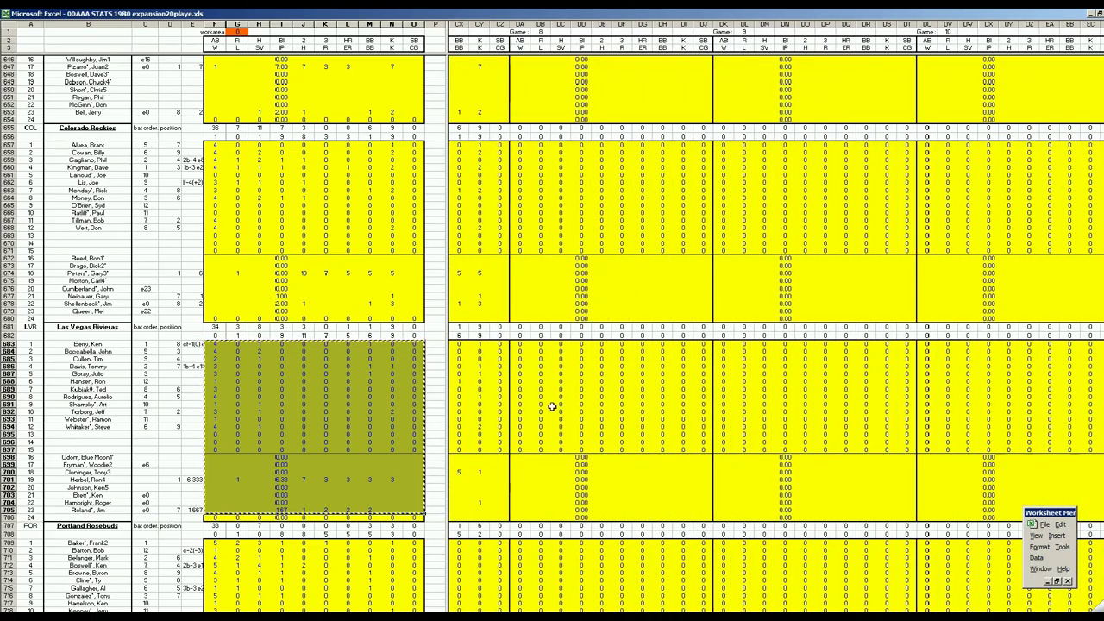
right_click(521, 347)
click(534, 377)
click(414, 412)
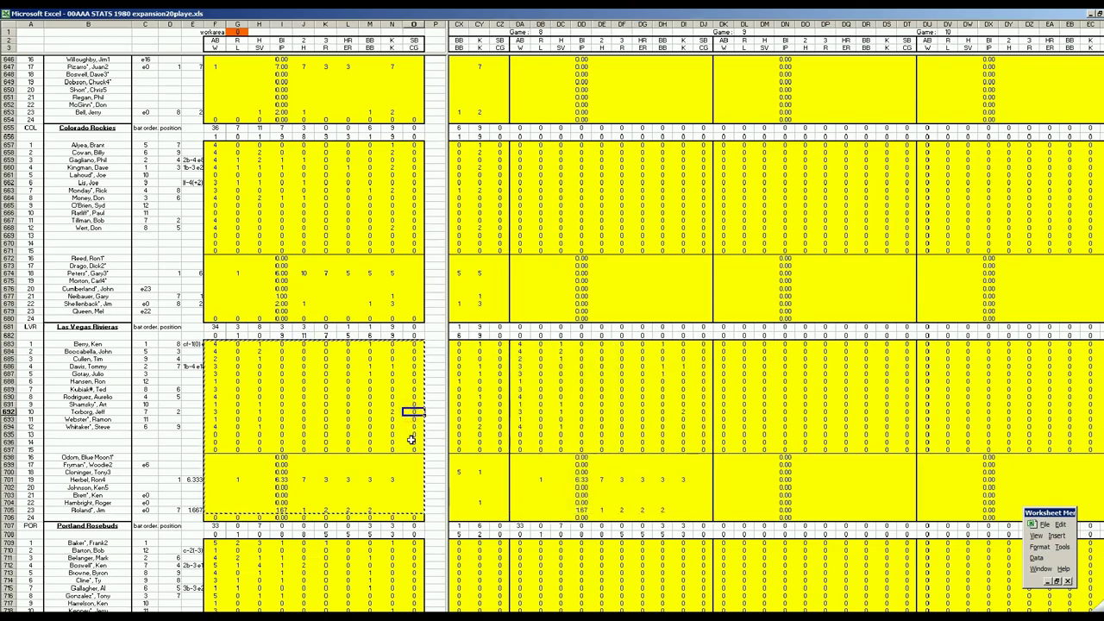
- Copy the Mets stats block F475:O497 and paste it at DA475
key(ctrl+c)
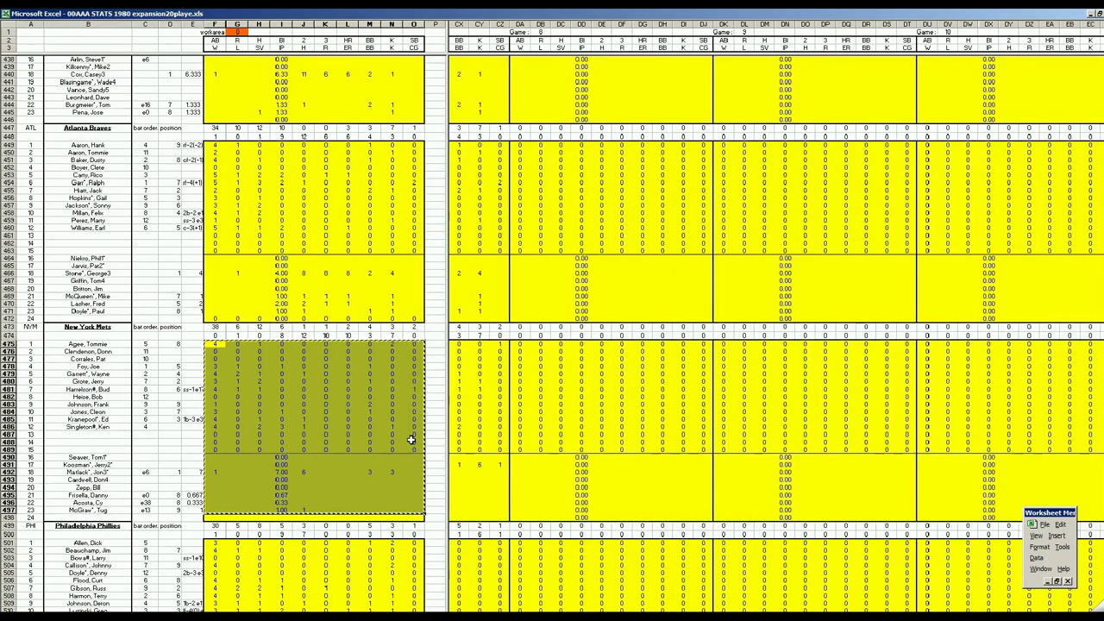
right_click(518, 349)
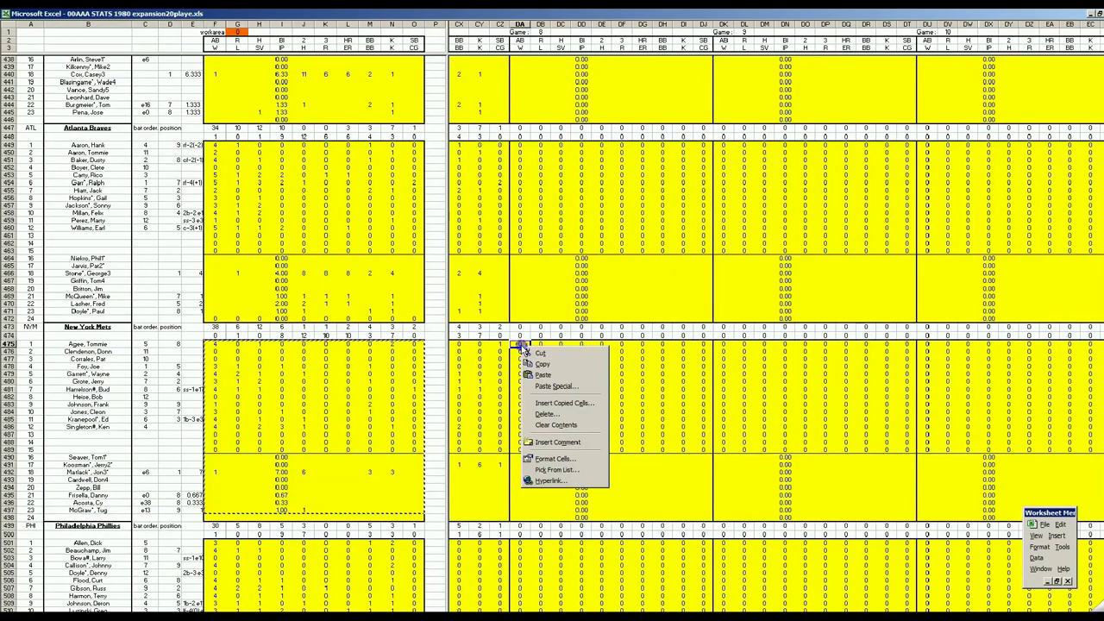
click(536, 378)
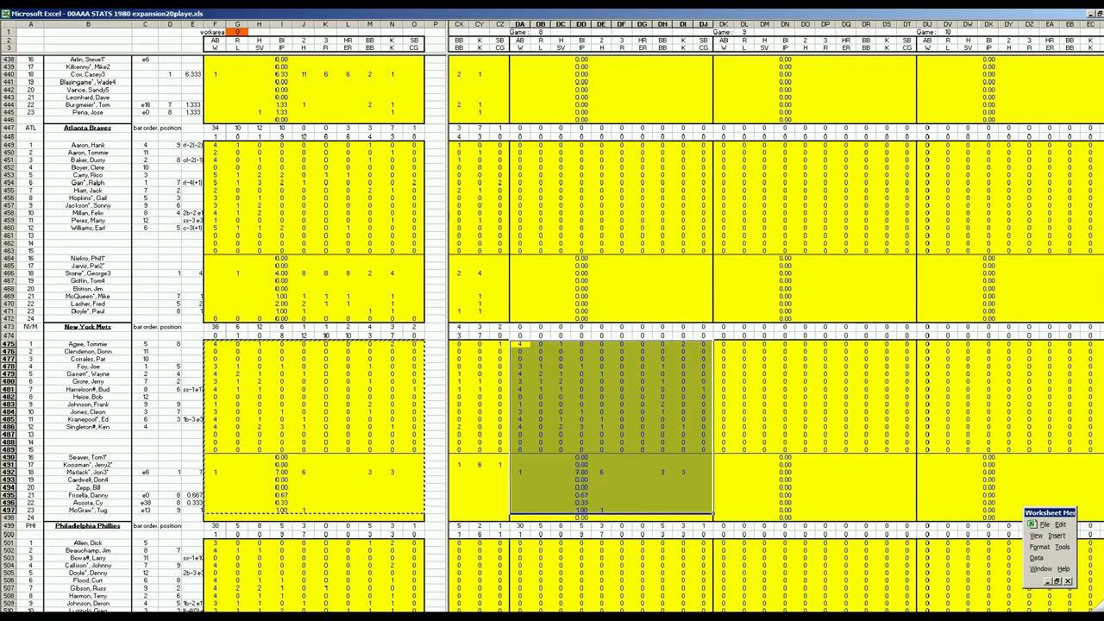
scroll(776, 327, right, 10)
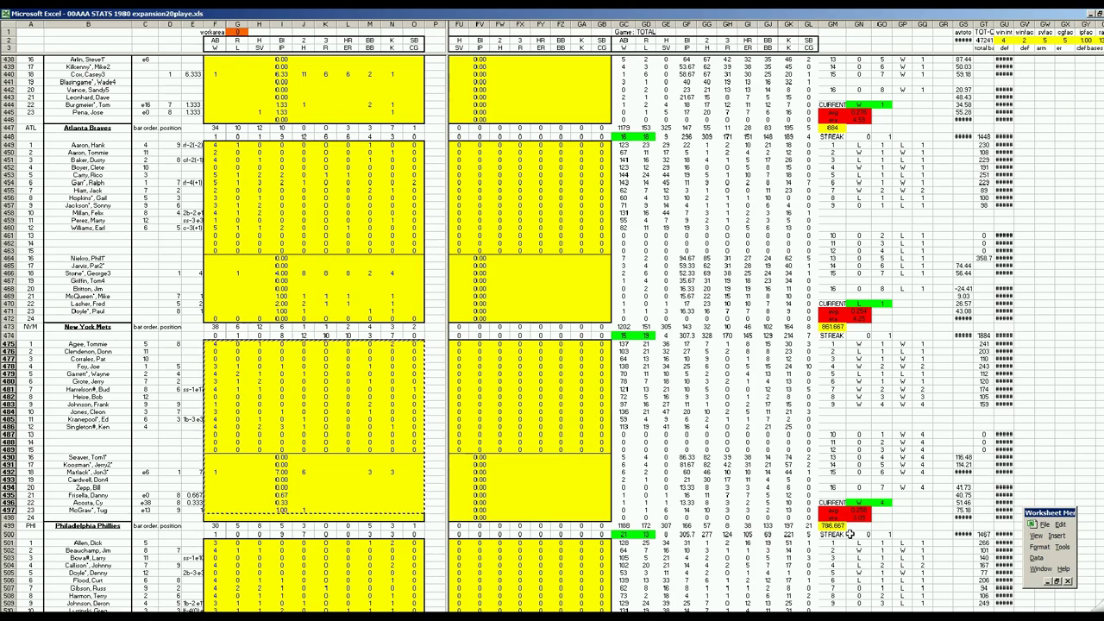
click(574, 485)
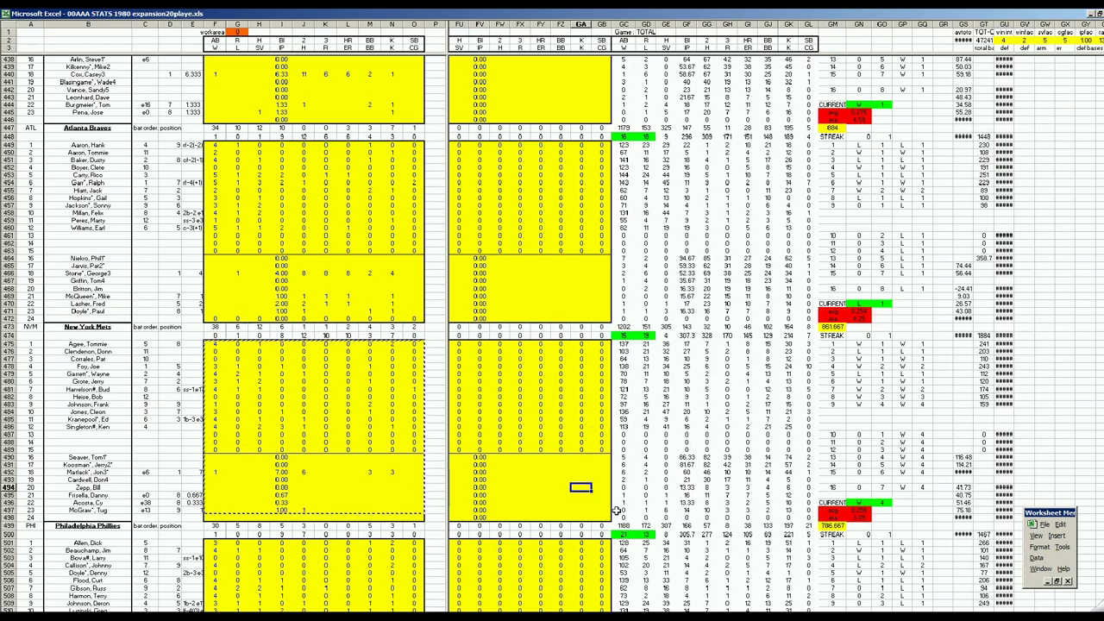
- Compute scratch values +39% and 31*5/81 (3.444) in GA492, clearing each result
click(580, 472)
text(+39%3/39)
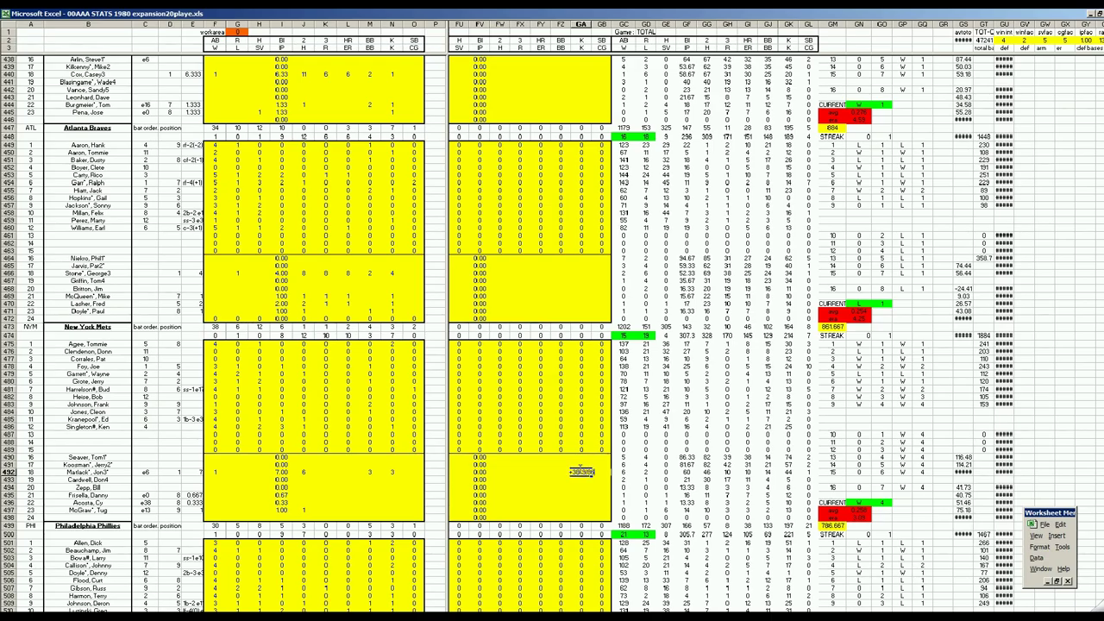
key(Return)
key(Up)
key(Delete)
text(+31*5/81)
key(Return)
key(Up)
key(Delete)
- Compute 10*9/6 (15), 147/136 (0.346) and 41/113 (0.363) in the scratch cell, clearing each
text(=10*9/6)
key(Return)
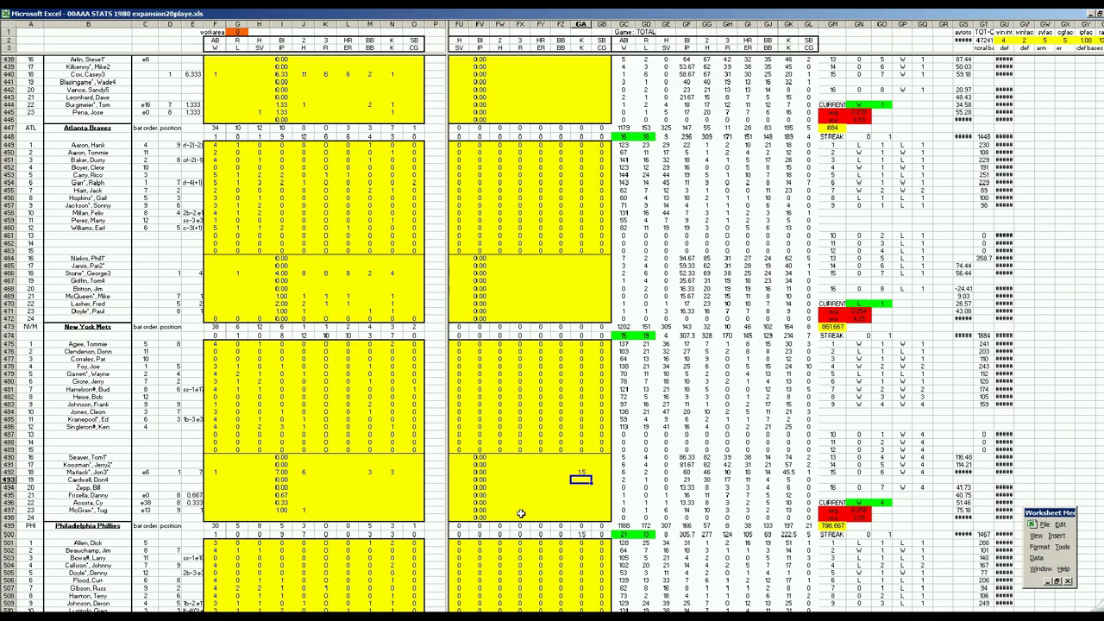
key(Up)
key(Delete)
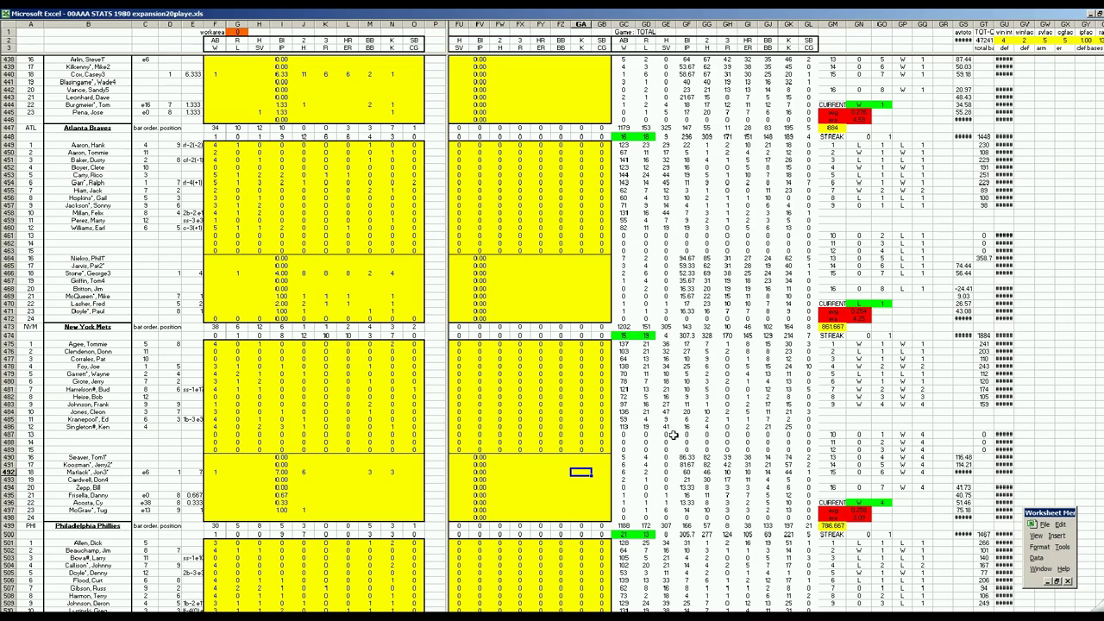
text(147/136)
key(Return)
key(Up)
key(Delete)
text(=41/113)
key(Return)
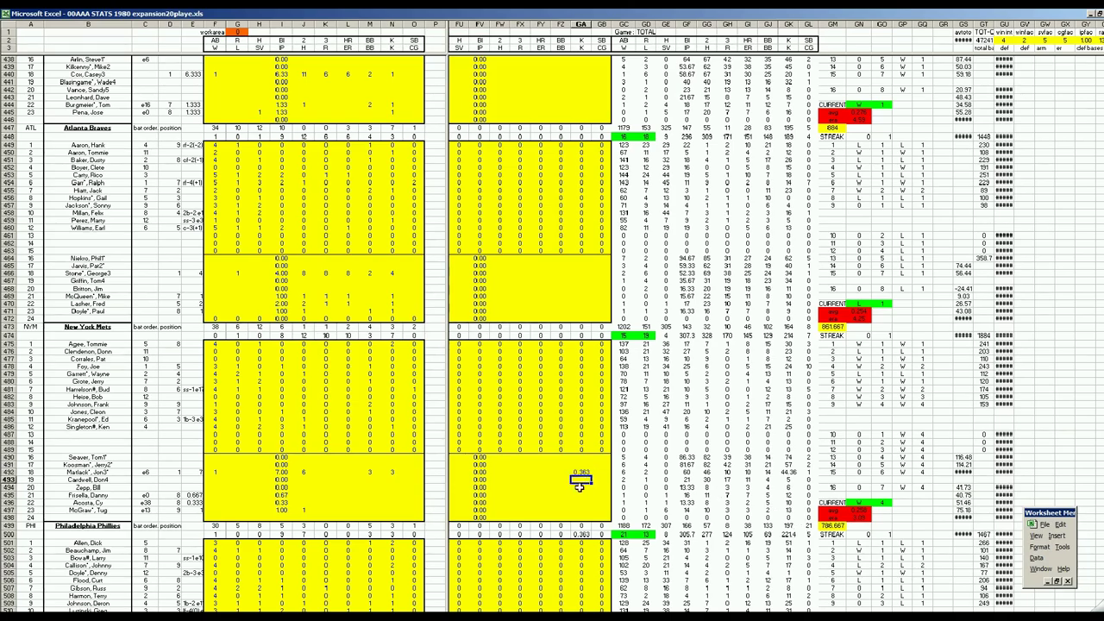
key(Up)
key(Delete)
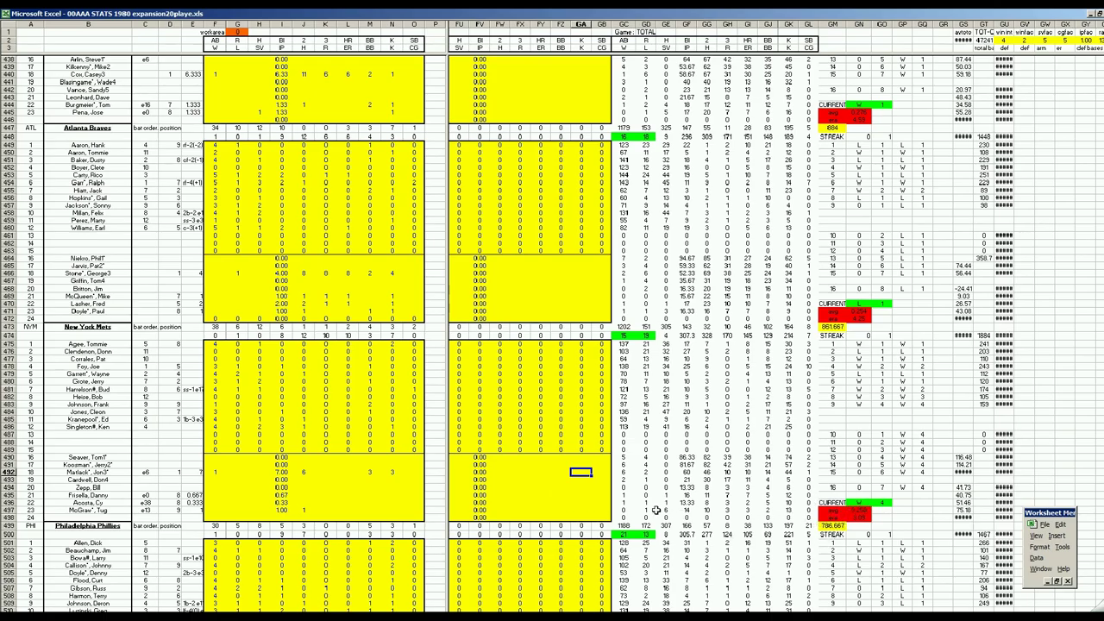
- Move down past the league totals to the AL standings section
click(564, 497)
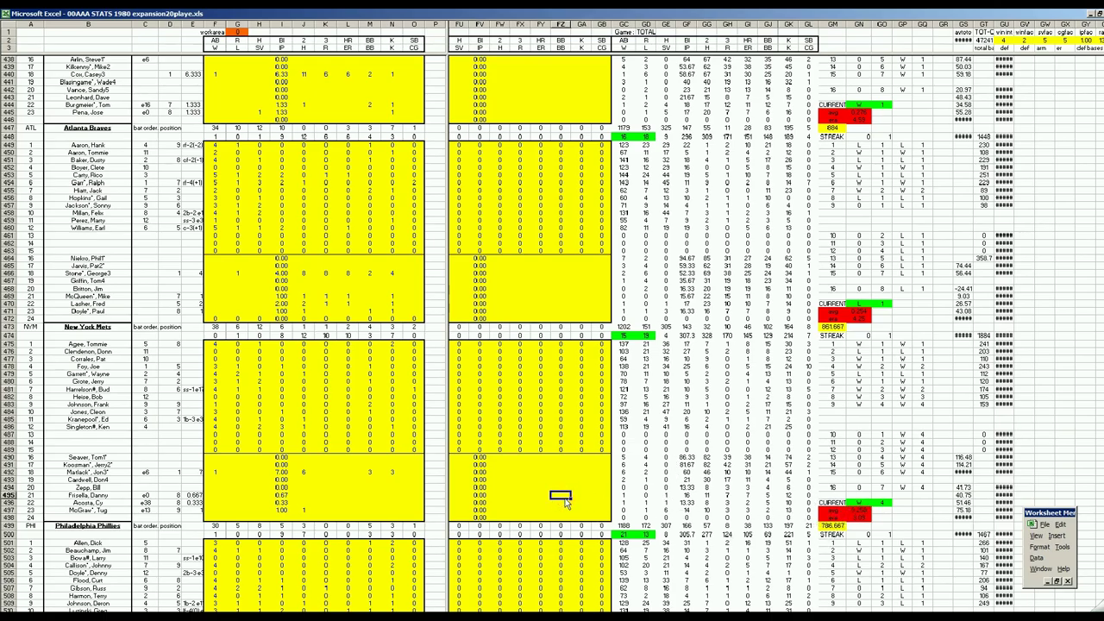
click(580, 478)
key(Page_Down)
key(Page_Down)
key(Page_Down)
key(Page_Down)
key(Page_Down)
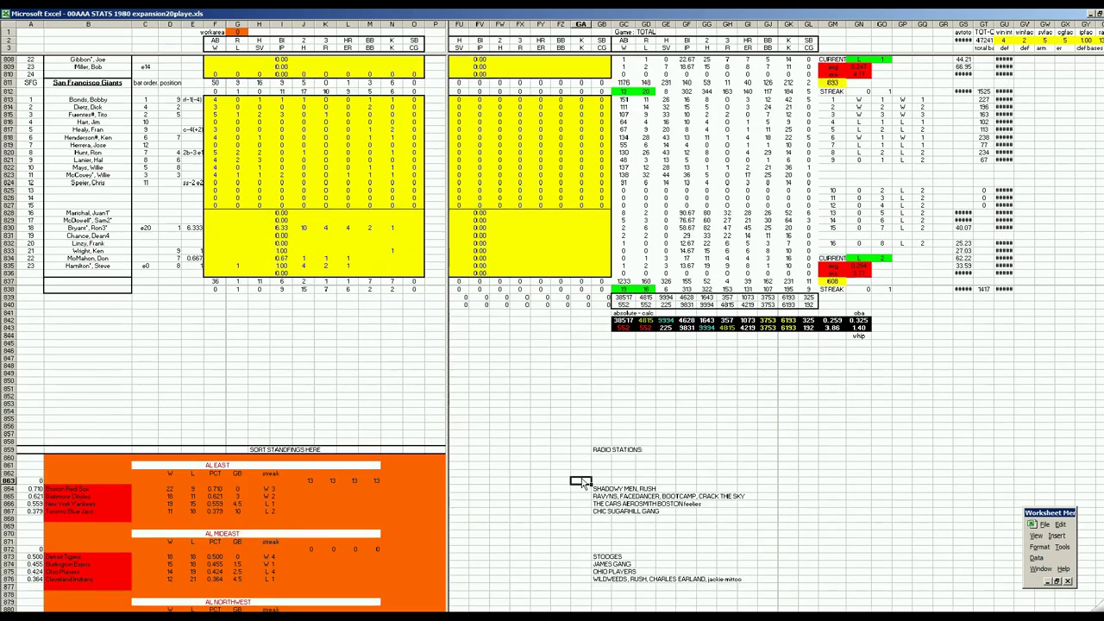